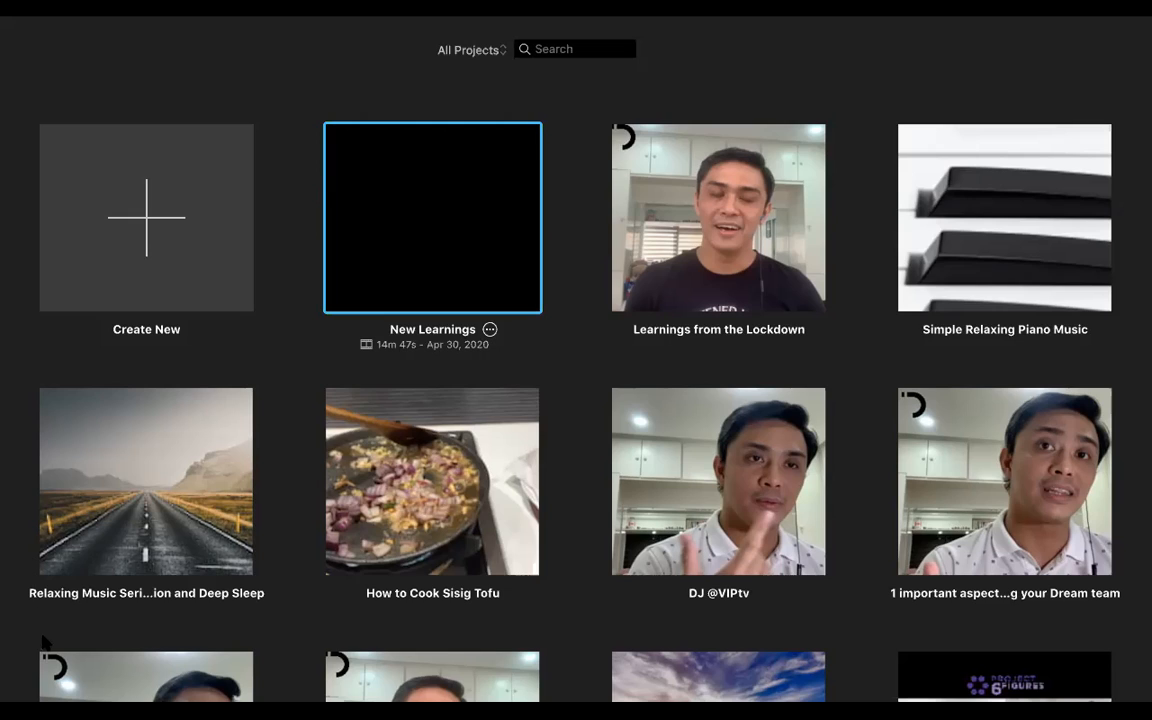
# Create a new movie project.
pyautogui.click(732, 104)
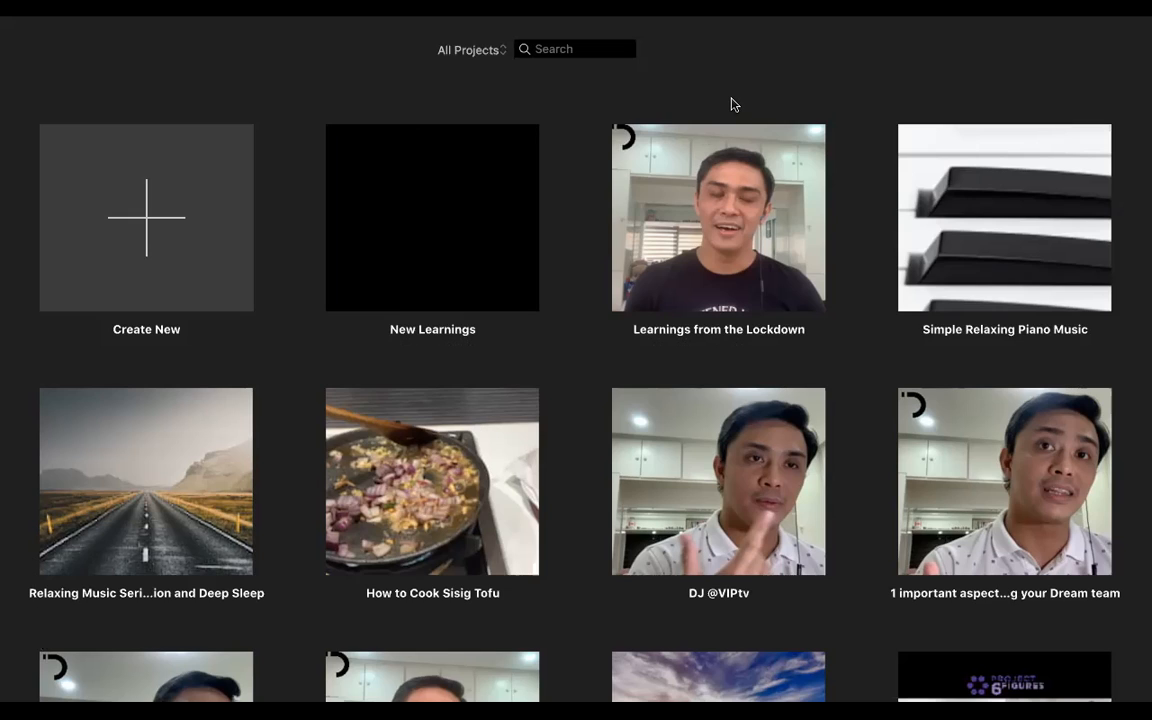
pyautogui.click(148, 224)
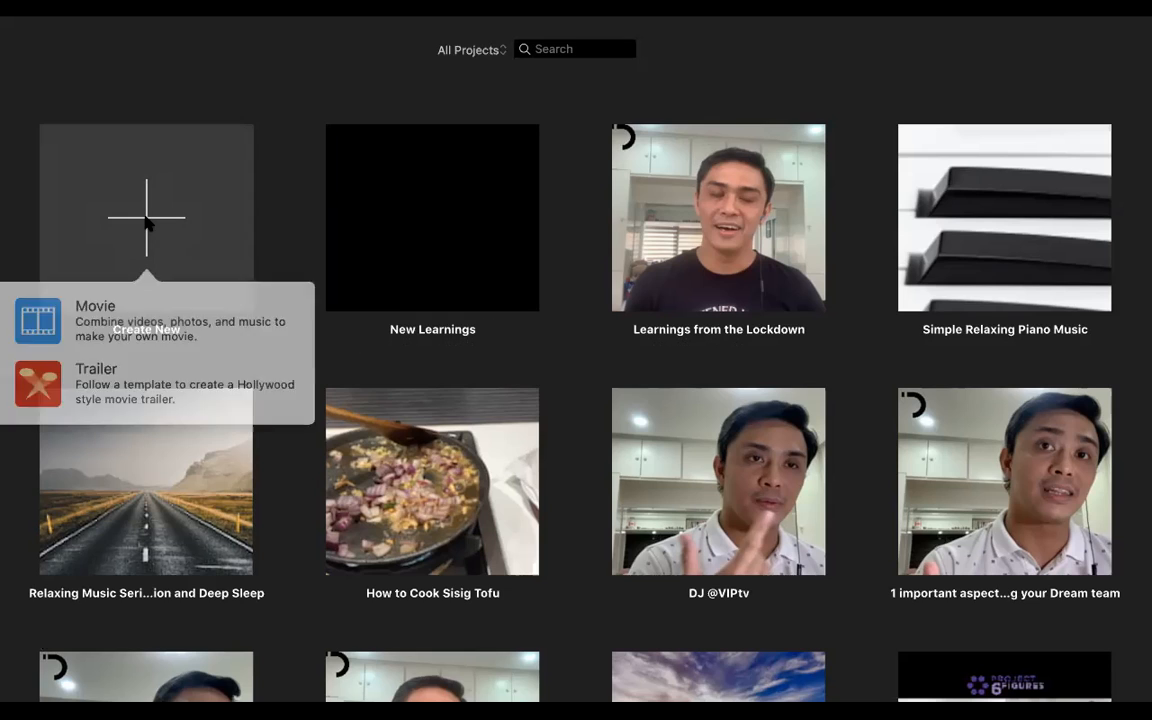
pyautogui.click(61, 316)
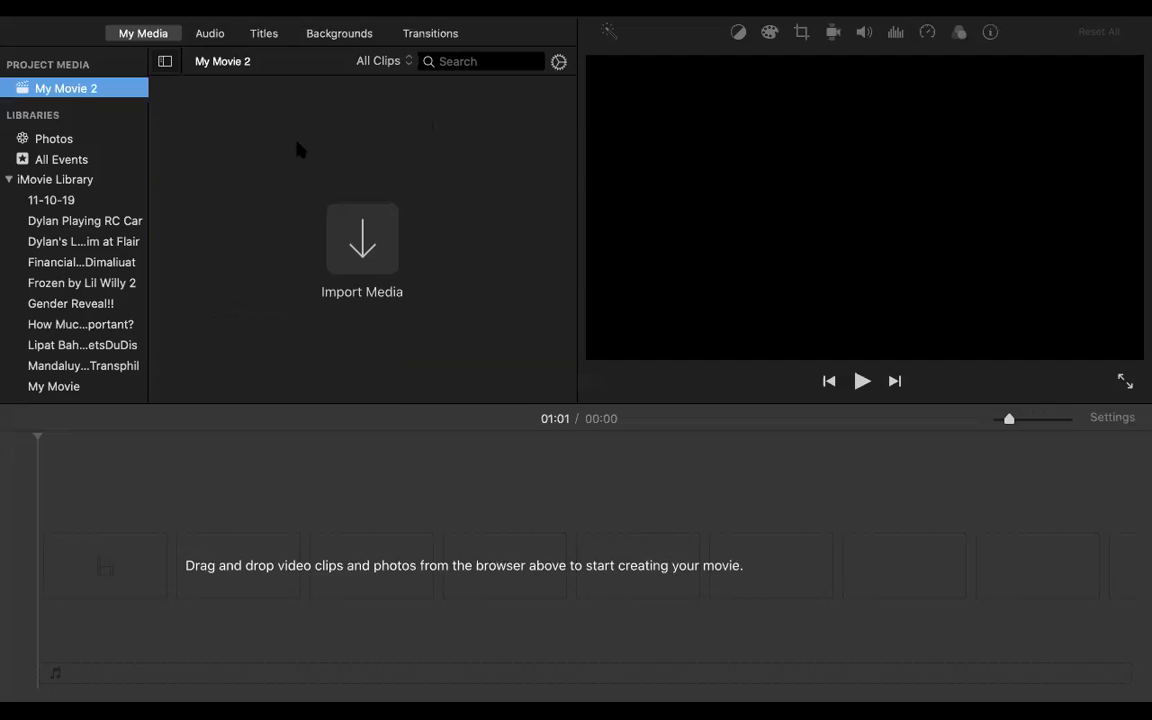
# Open the media import window and expand the Zoom folder inside Documents.
pyautogui.click(366, 260)
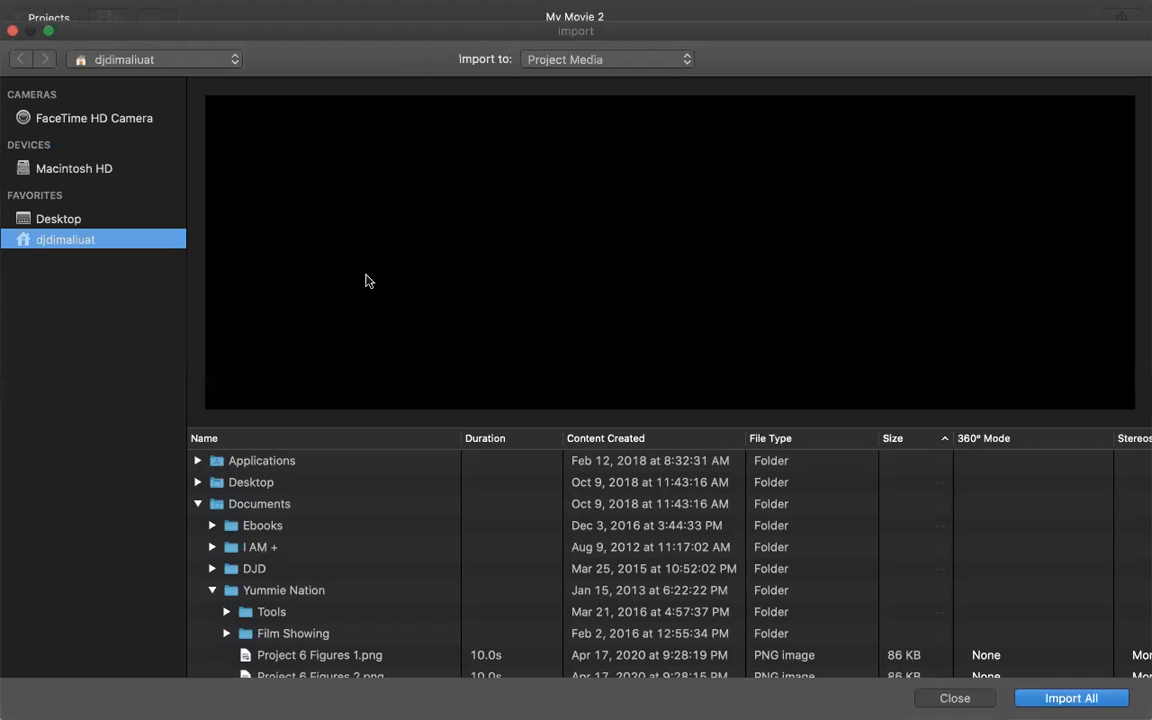
pyautogui.click(197, 504)
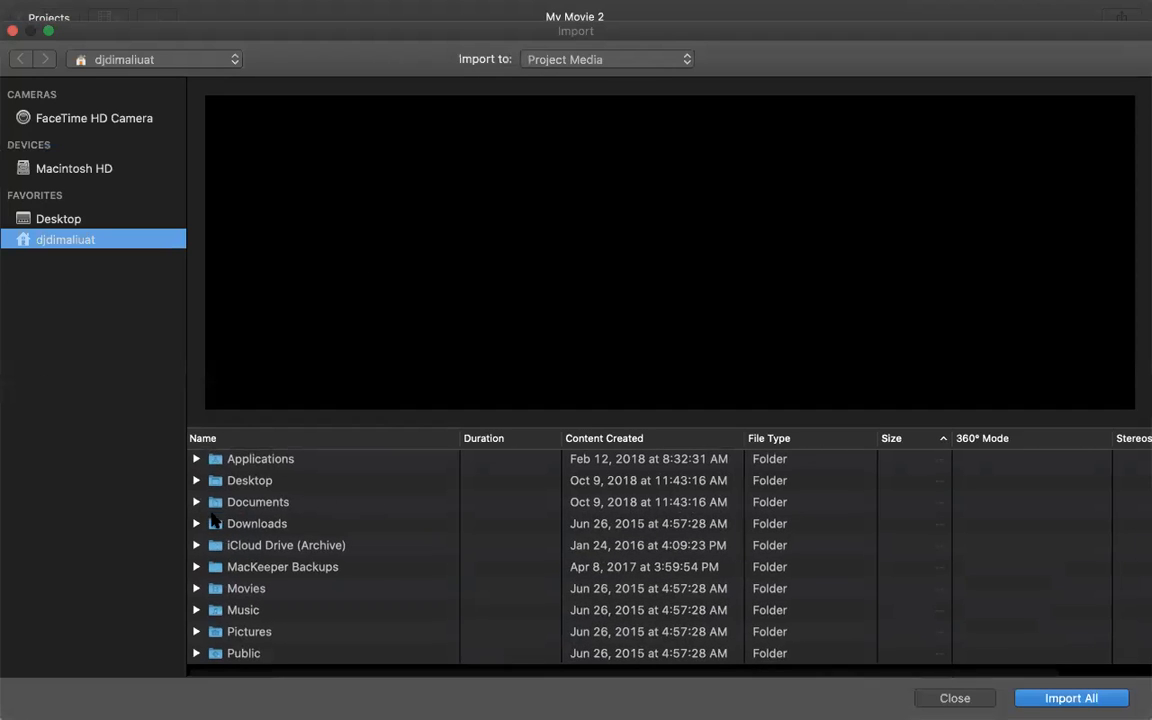
pyautogui.click(197, 504)
pyautogui.scroll(-10, 319, 548)
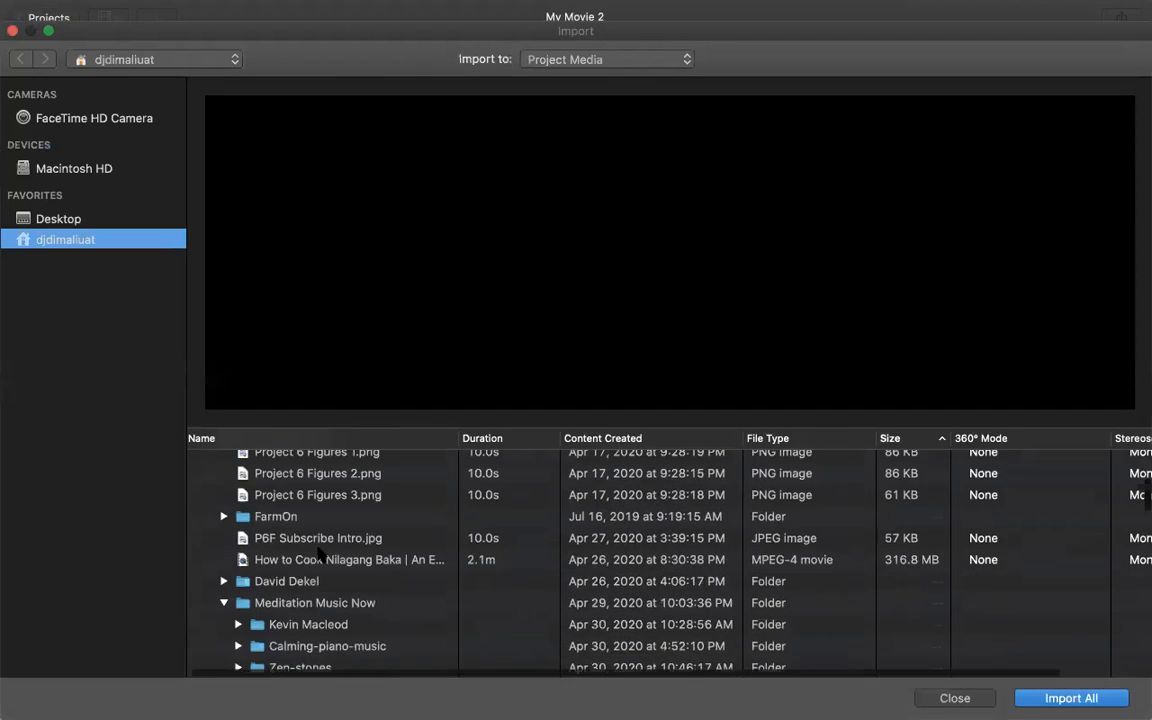
pyautogui.scroll(-15, 318, 553)
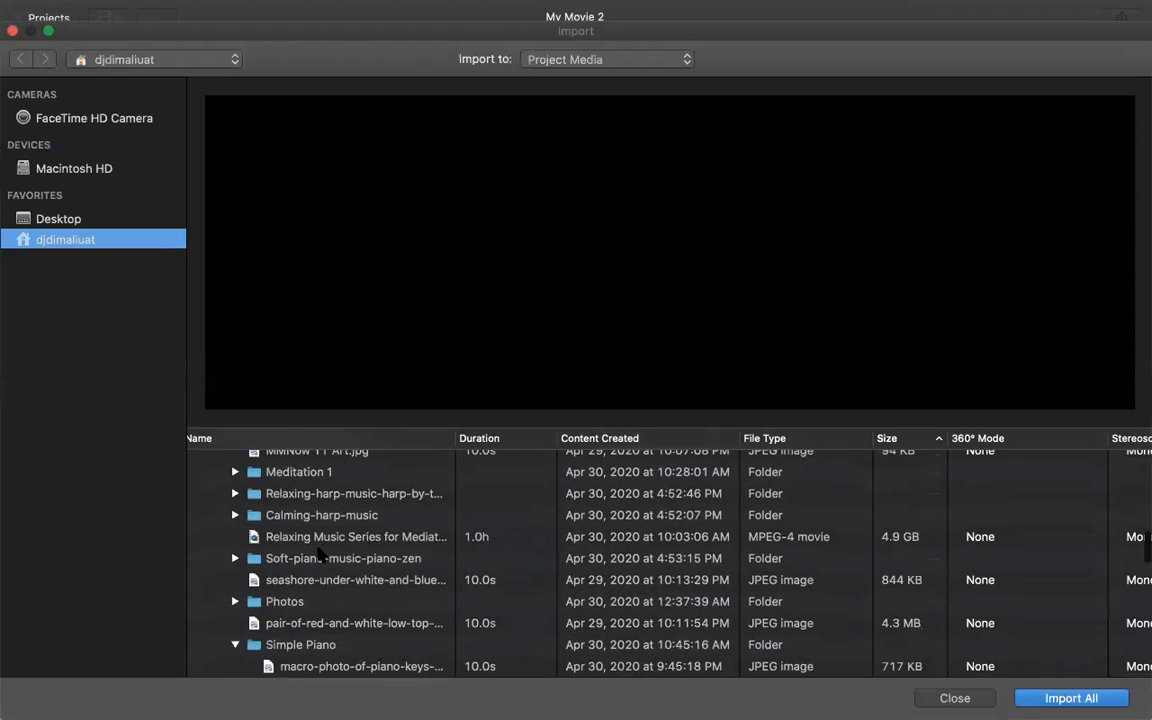
pyautogui.scroll(-12, 319, 553)
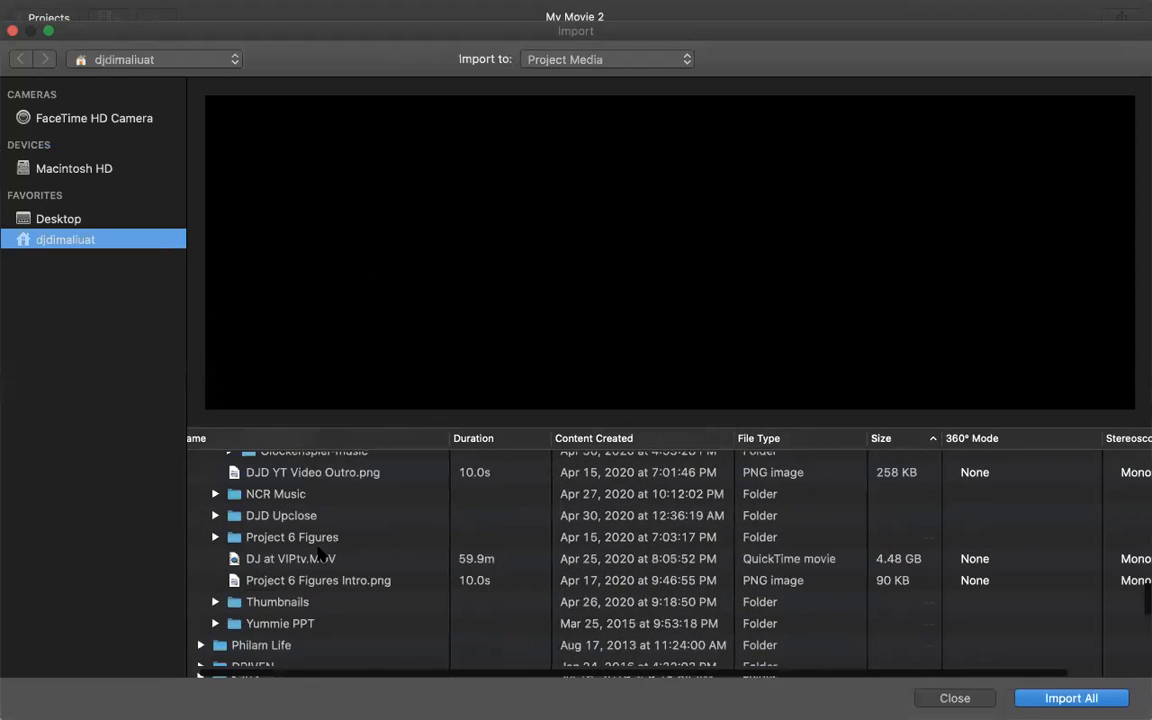
pyautogui.scroll(-5, 319, 553)
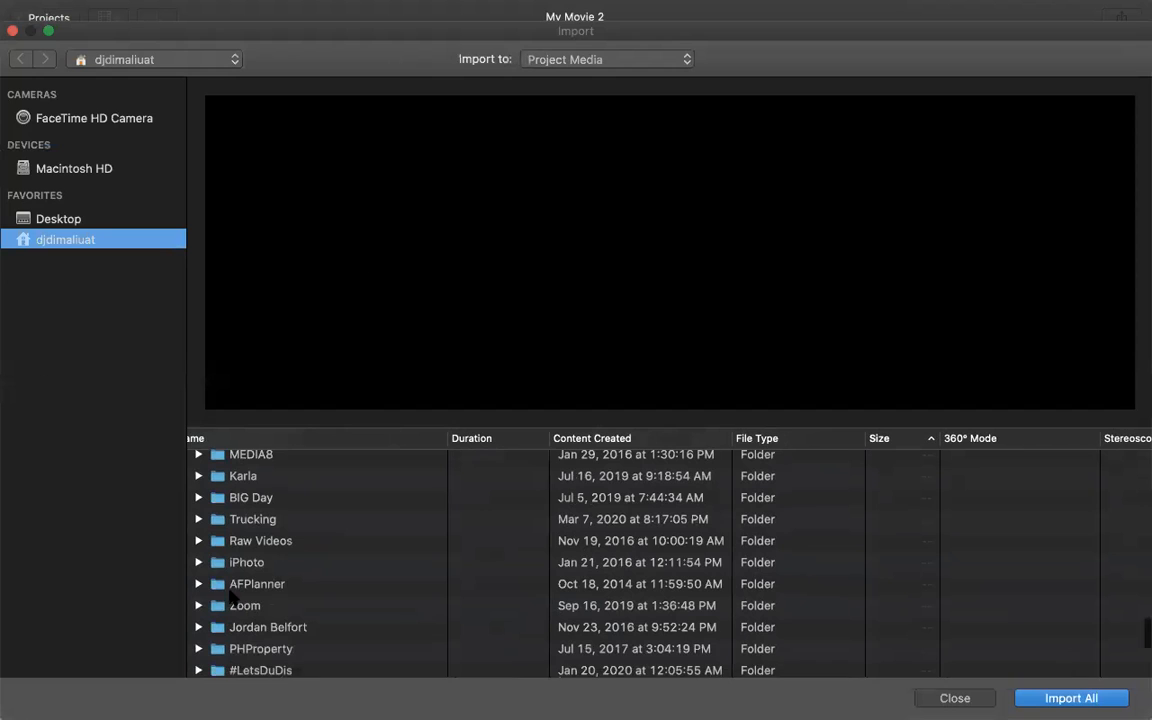
pyautogui.click(198, 606)
# Import the 30.5-minute P6F interview MP4 from its subfolder of Zoom into the project media.
pyautogui.scroll(-5, 329, 597)
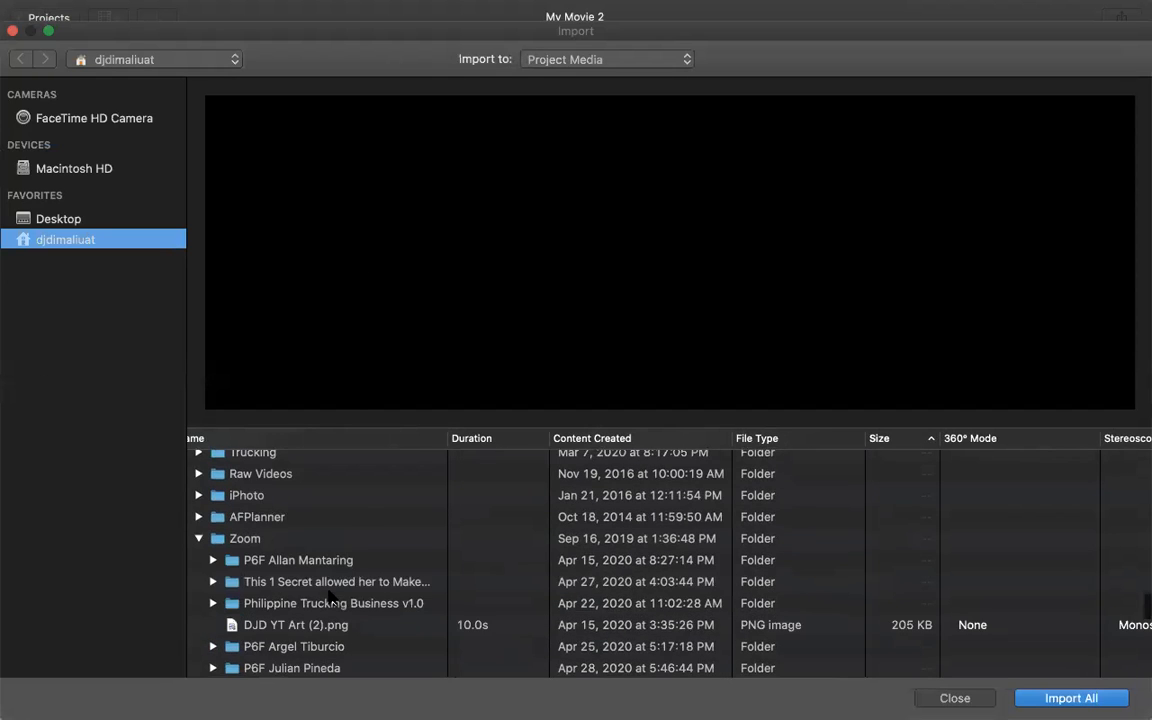
pyautogui.scroll(-13, 330, 597)
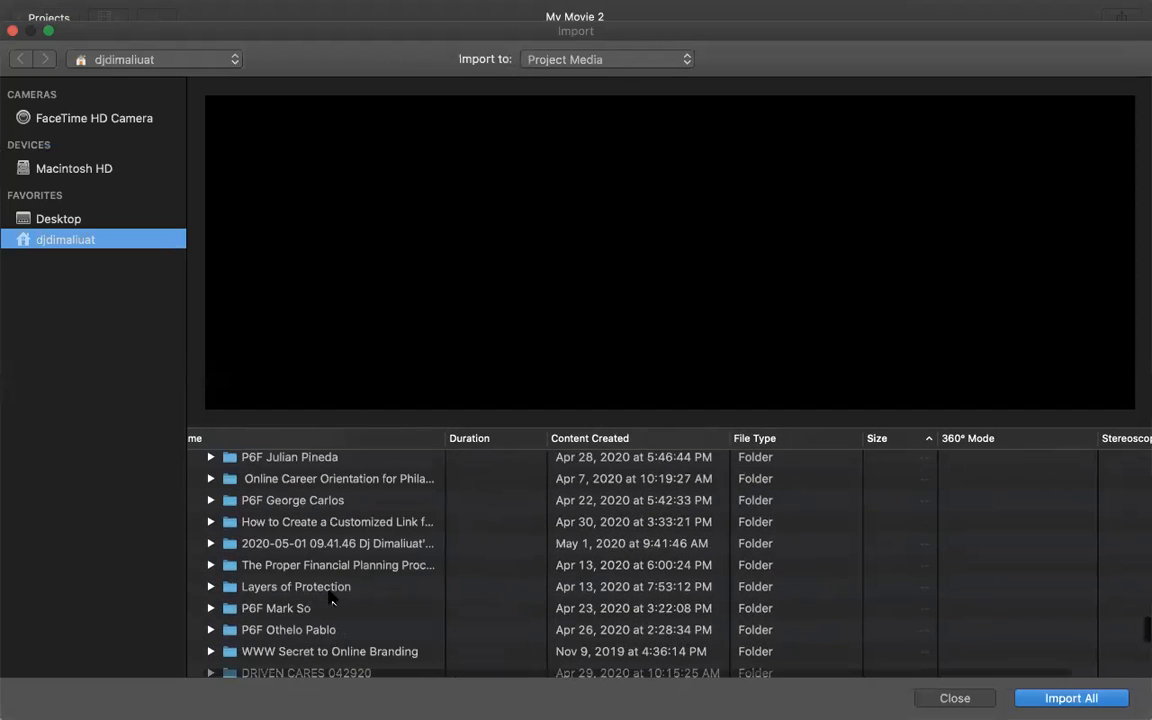
pyautogui.click(210, 516)
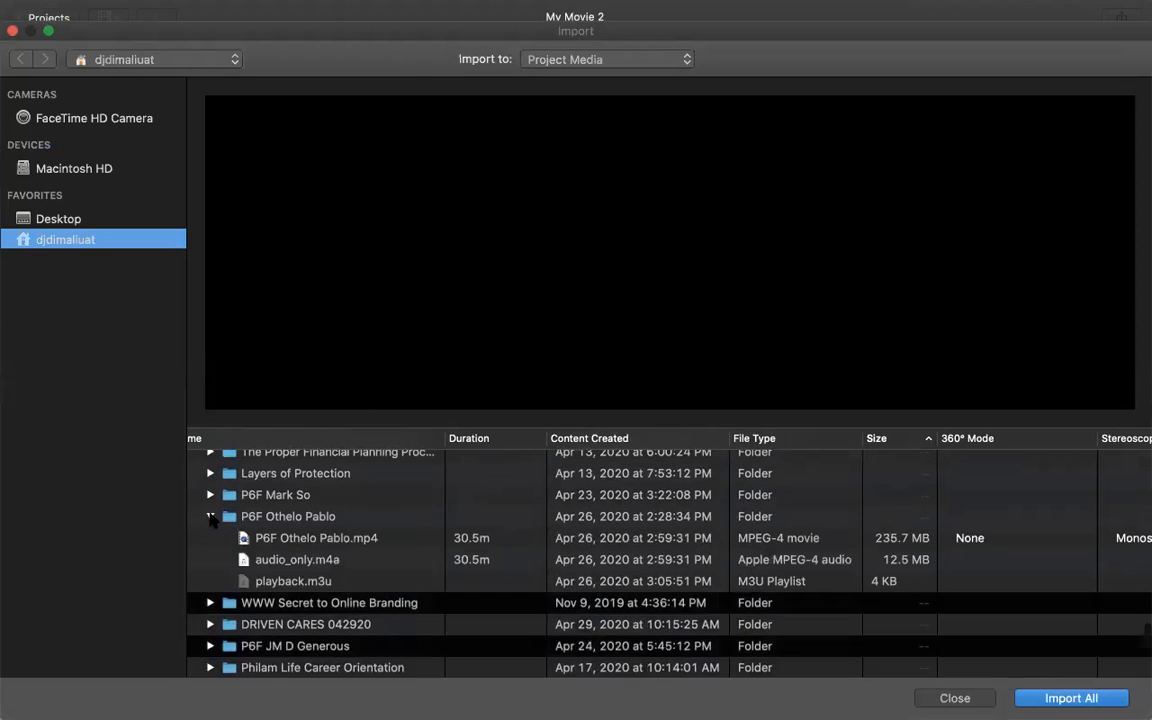
pyautogui.scroll(-1, 299, 525)
pyautogui.click(300, 527)
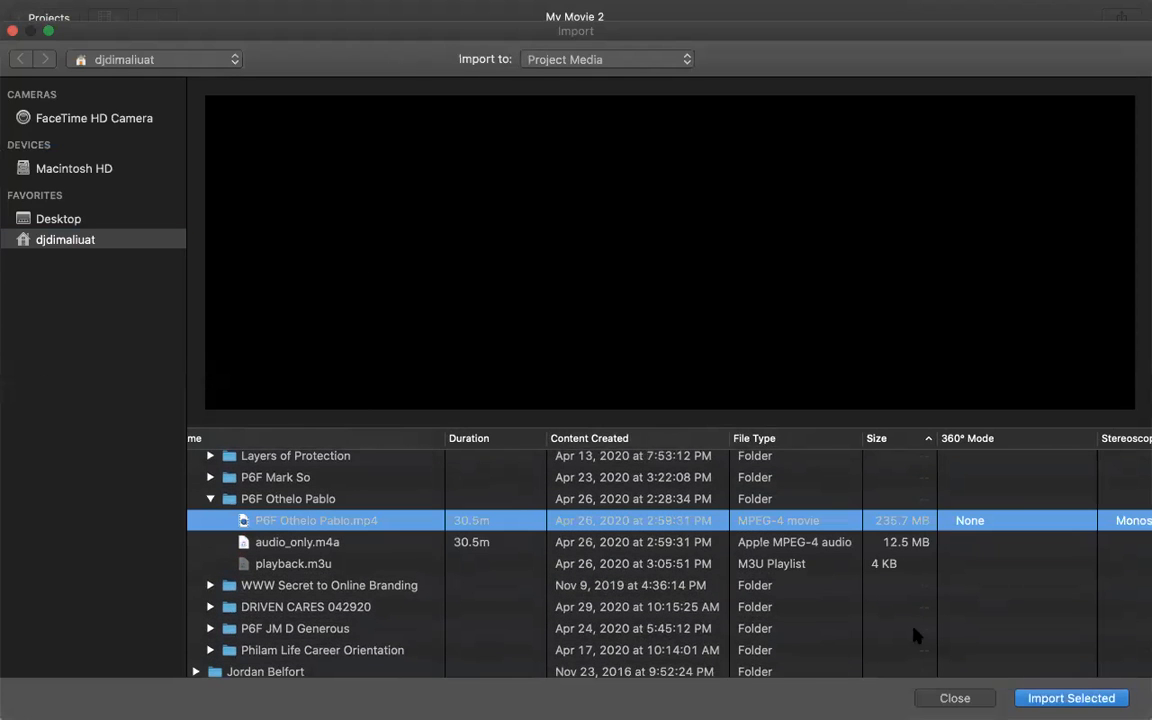
pyautogui.click(1041, 698)
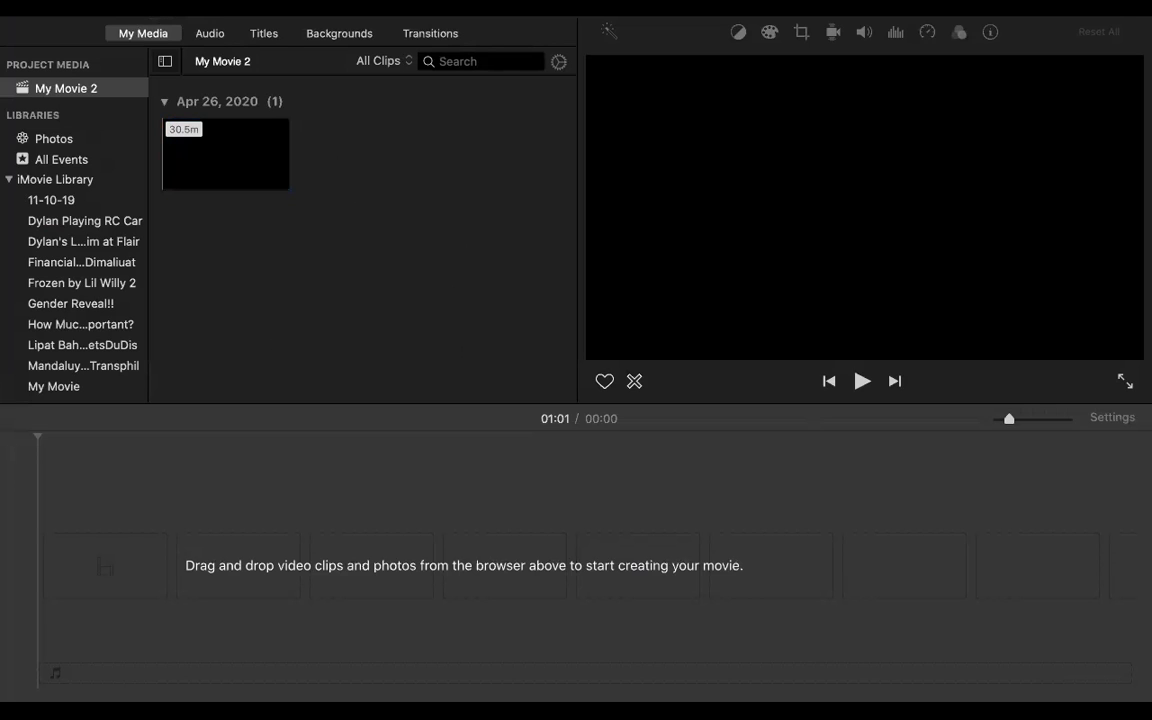
# Reopen the media import window and preview Project 6 Figures 3.png and P6F Subscribe Intro.jpg in the Yummie Nation folder.
pyautogui.press('super+i')
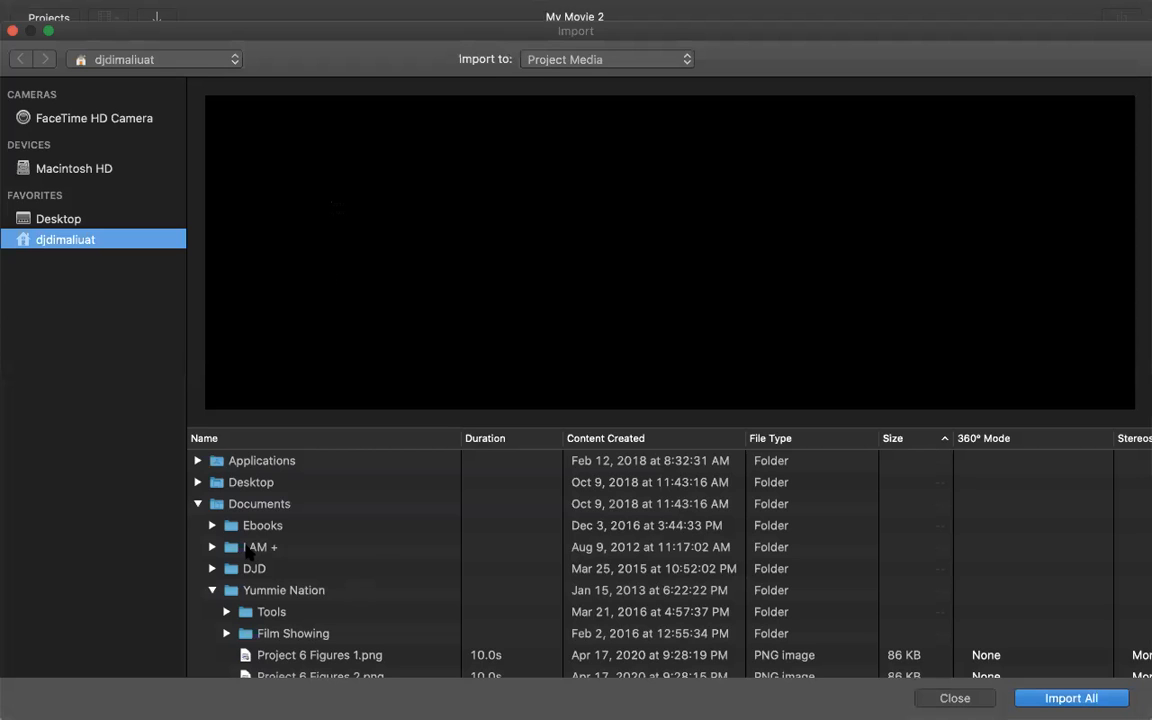
pyautogui.scroll(-4, 287, 530)
pyautogui.scroll(-4, 287, 533)
pyautogui.click(287, 529)
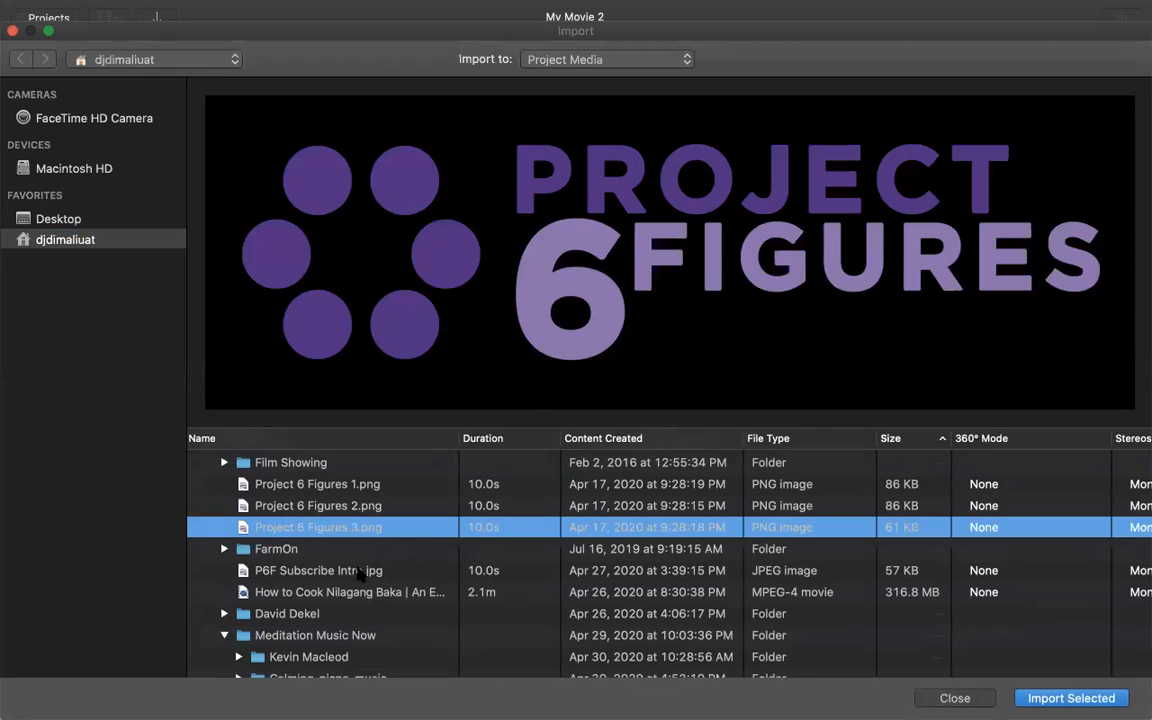
pyautogui.click(360, 572)
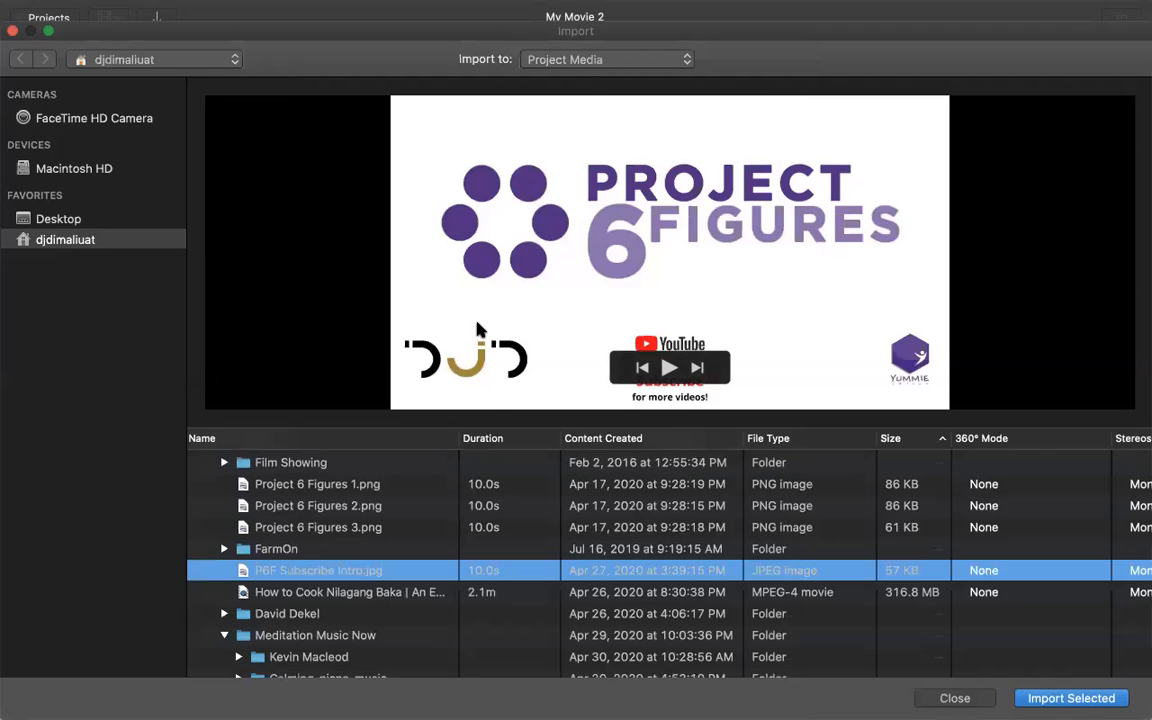
# Find DJD YT Video Outro.png in the Yummie Nation folder and select it for import.
pyautogui.scroll(-1, 380, 576)
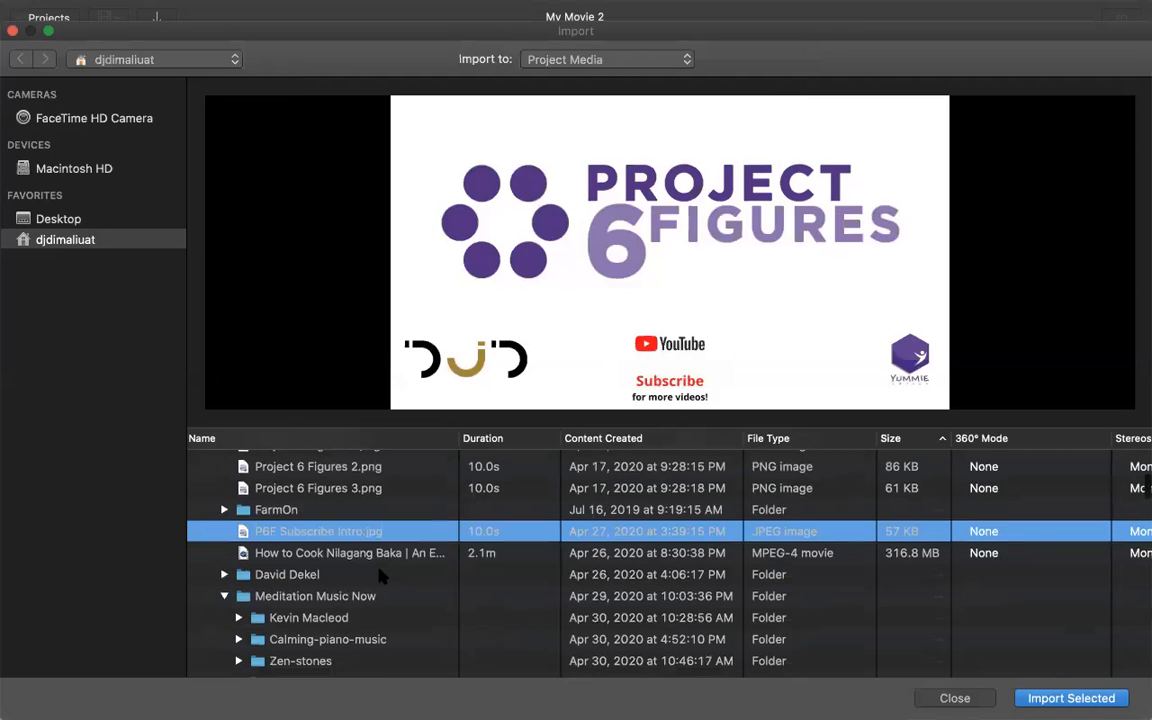
pyautogui.scroll(-2, 340, 556)
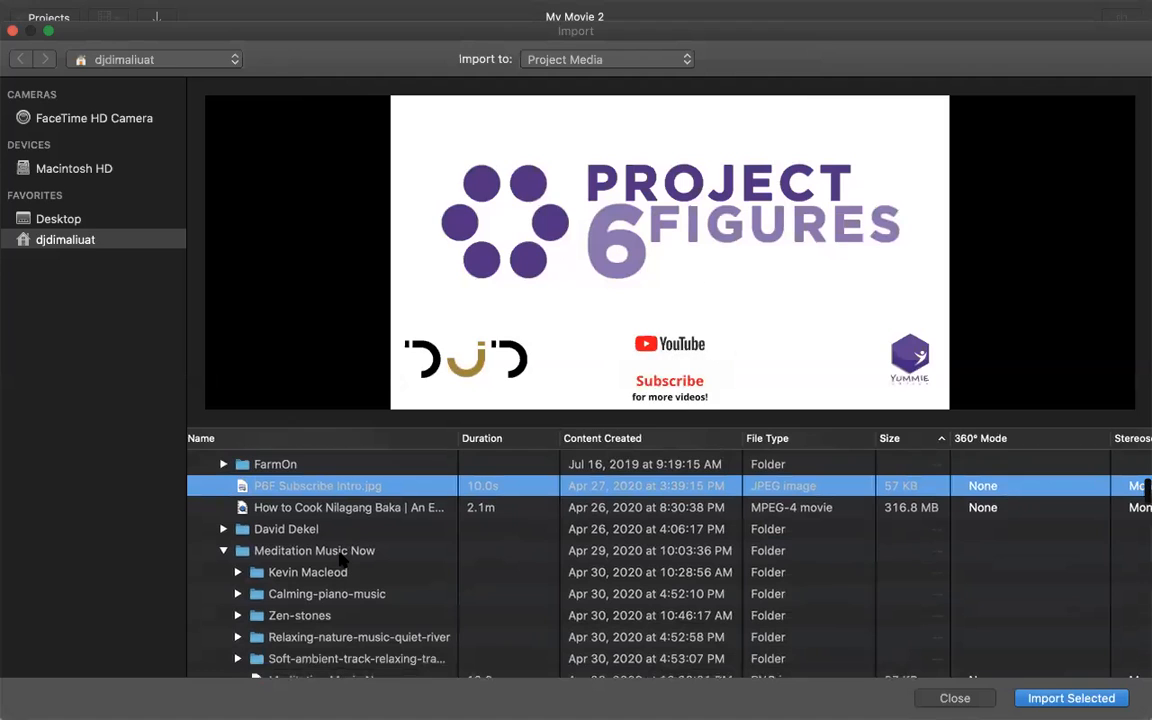
pyautogui.scroll(-1, 341, 561)
pyautogui.scroll(-3, 341, 560)
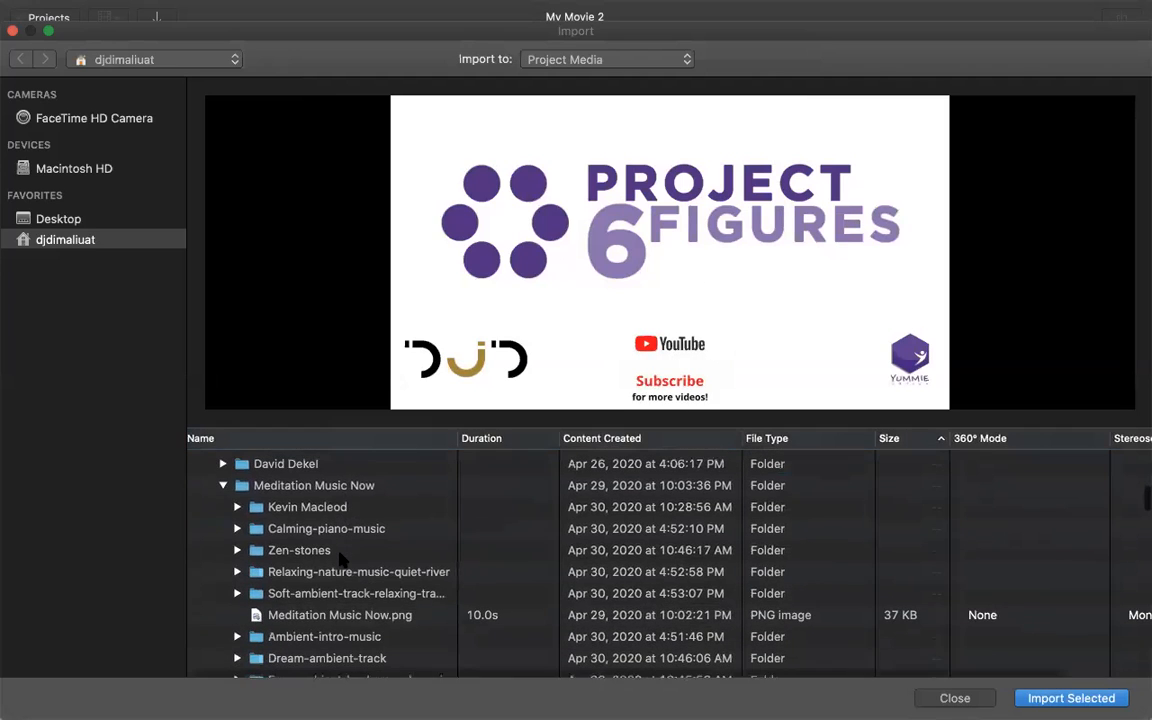
pyautogui.scroll(-5, 341, 560)
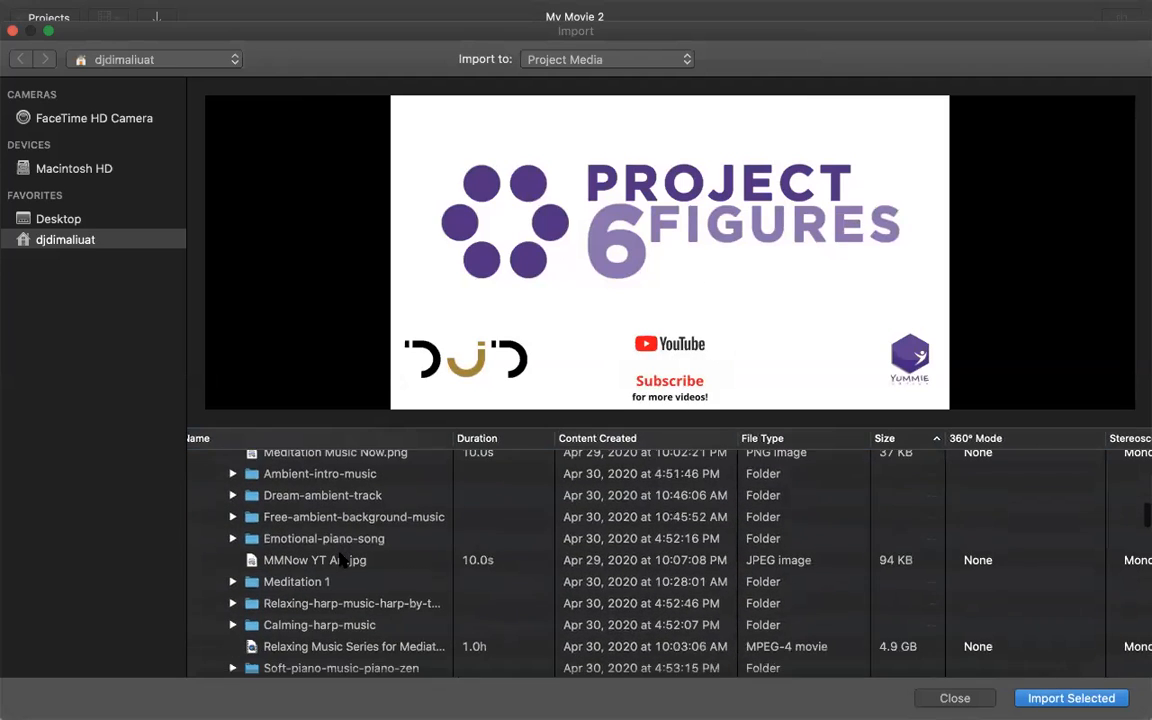
pyautogui.scroll(4, 343, 562)
pyautogui.scroll(10, 341, 561)
pyautogui.scroll(-4, 341, 561)
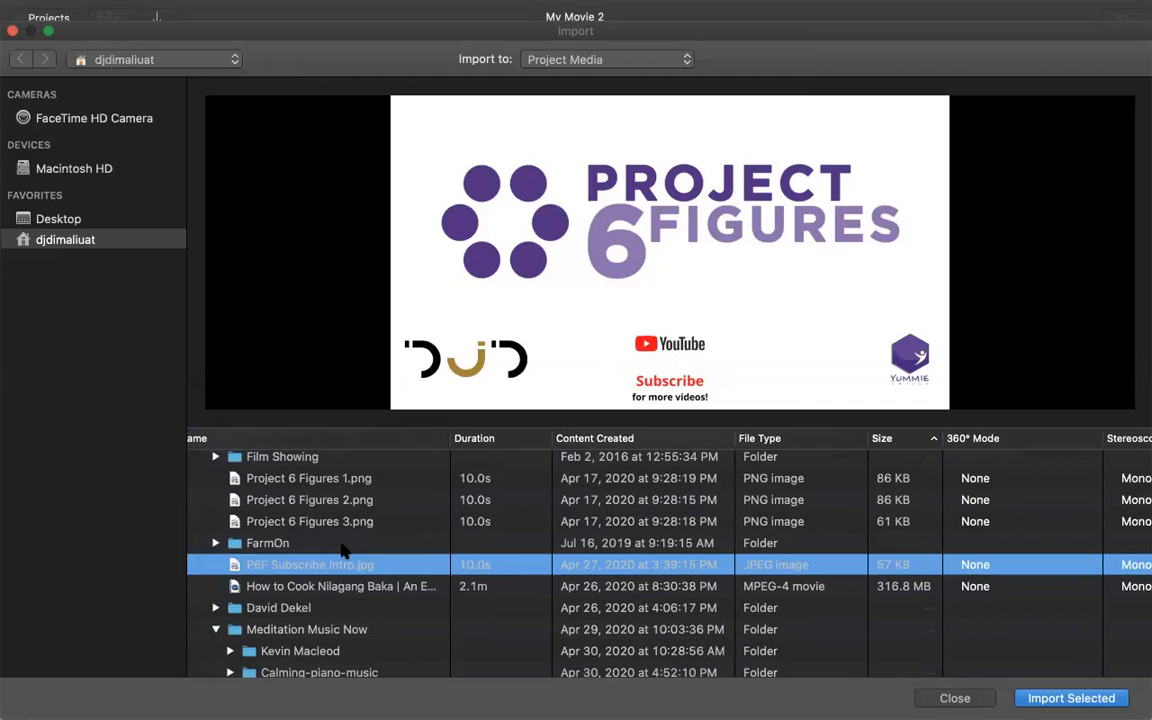
pyautogui.scroll(1, 342, 556)
pyautogui.scroll(-10, 342, 552)
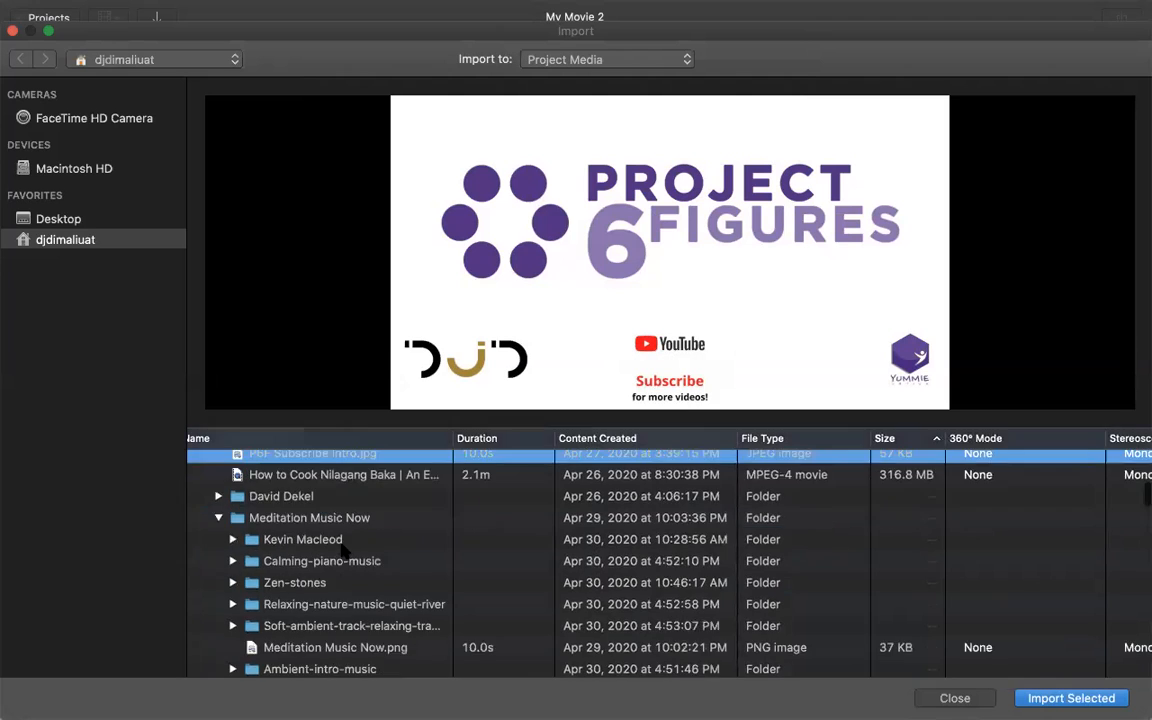
pyautogui.scroll(-15, 341, 546)
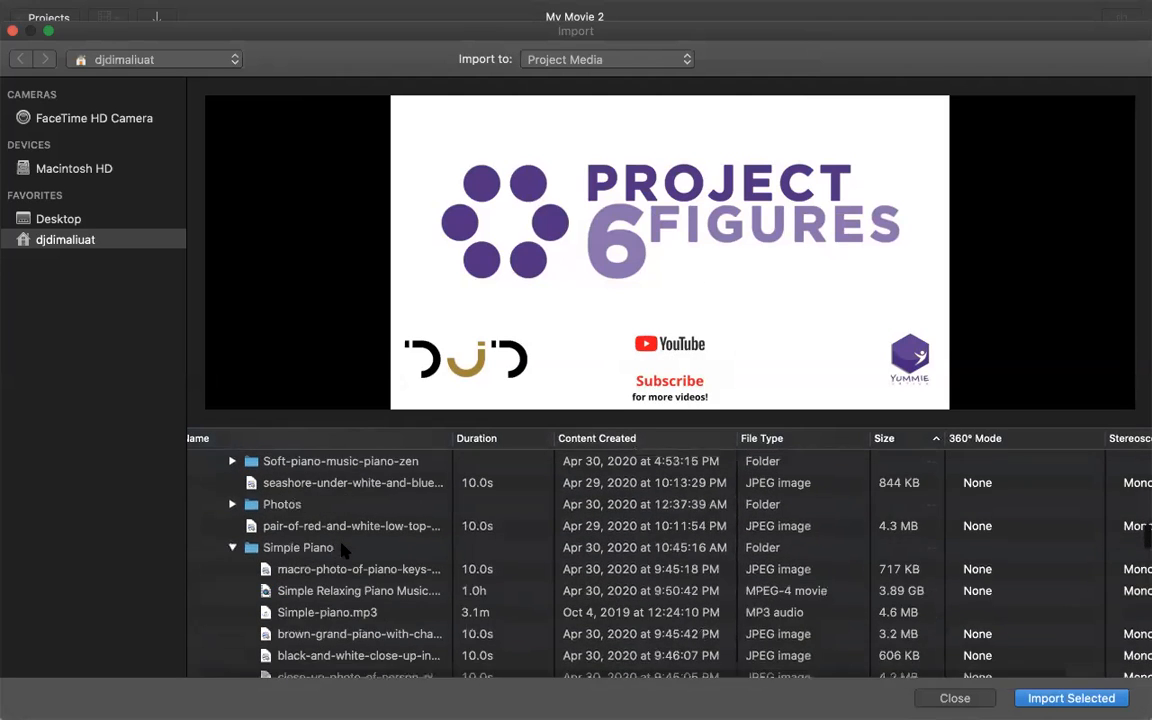
pyautogui.scroll(-3, 341, 549)
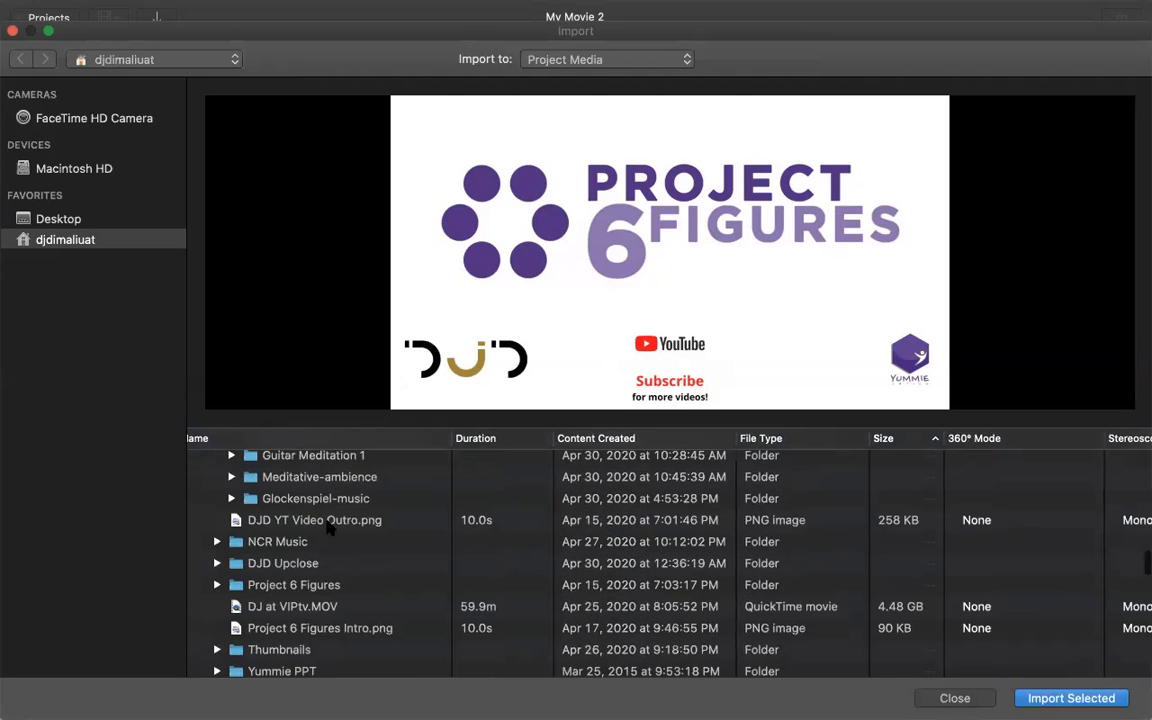
pyautogui.click(345, 520)
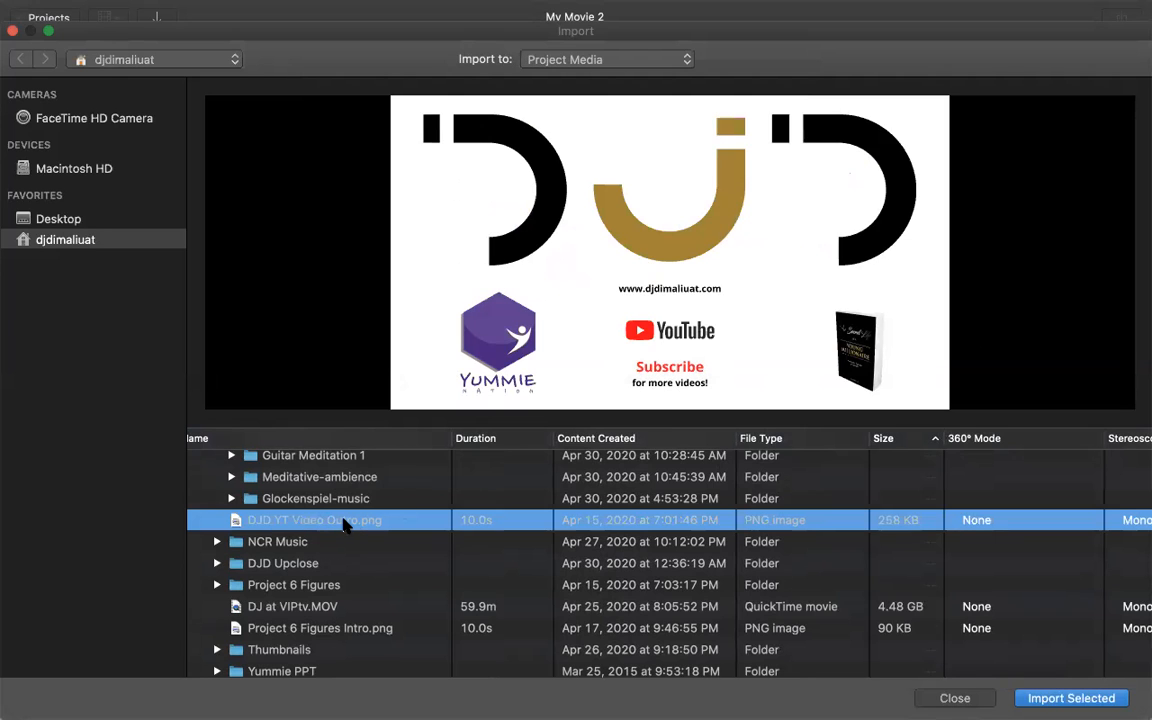
# Add P6F Subscribe Intro.jpg and Project 6 Figures 3.png to the selection and import the three images into the project media.
pyautogui.scroll(5, 343, 527)
pyautogui.scroll(10, 343, 527)
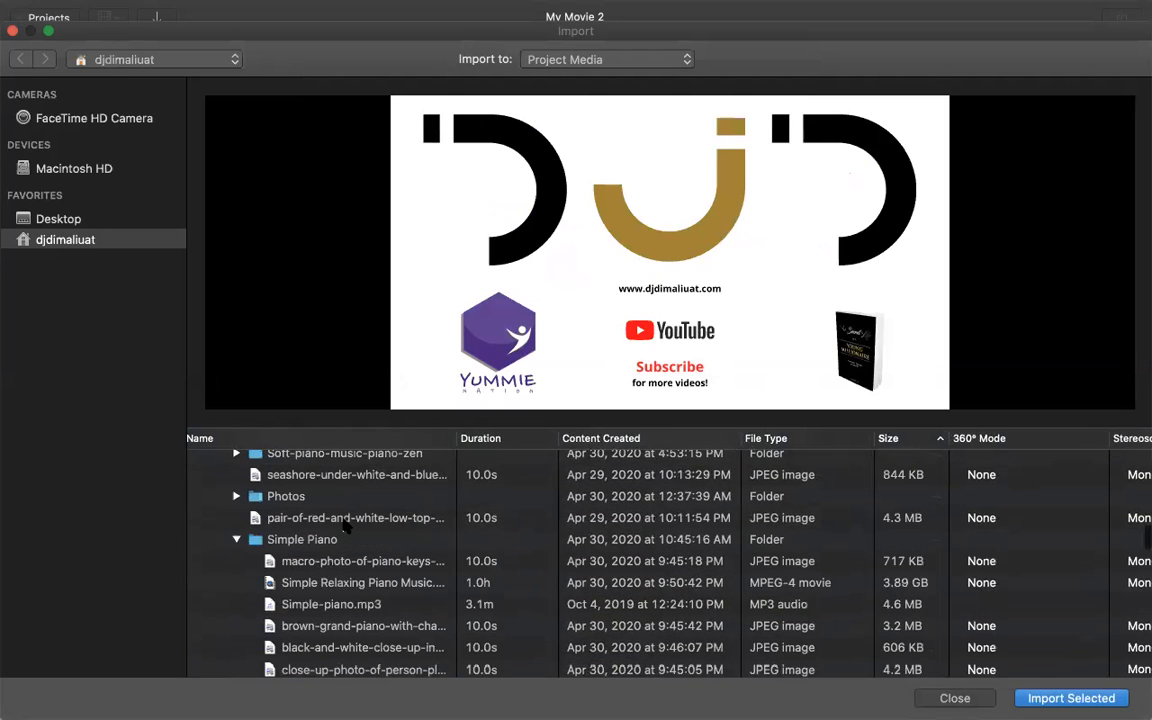
pyautogui.scroll(4, 343, 527)
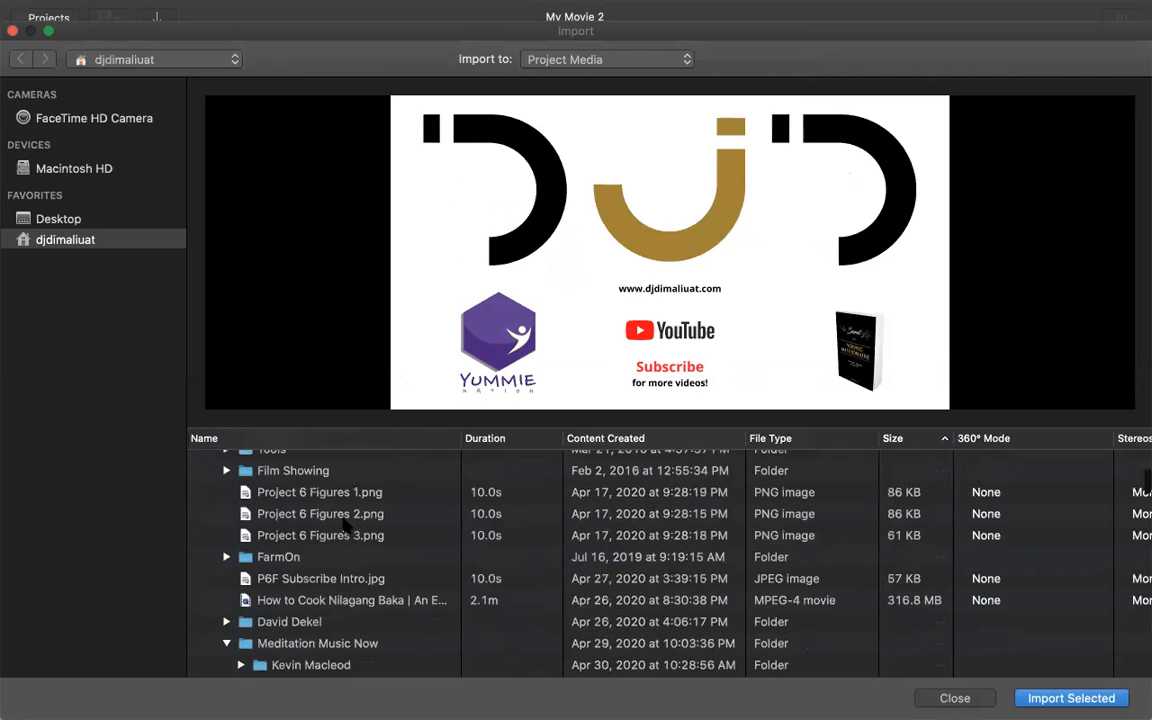
pyautogui.click(340, 600)
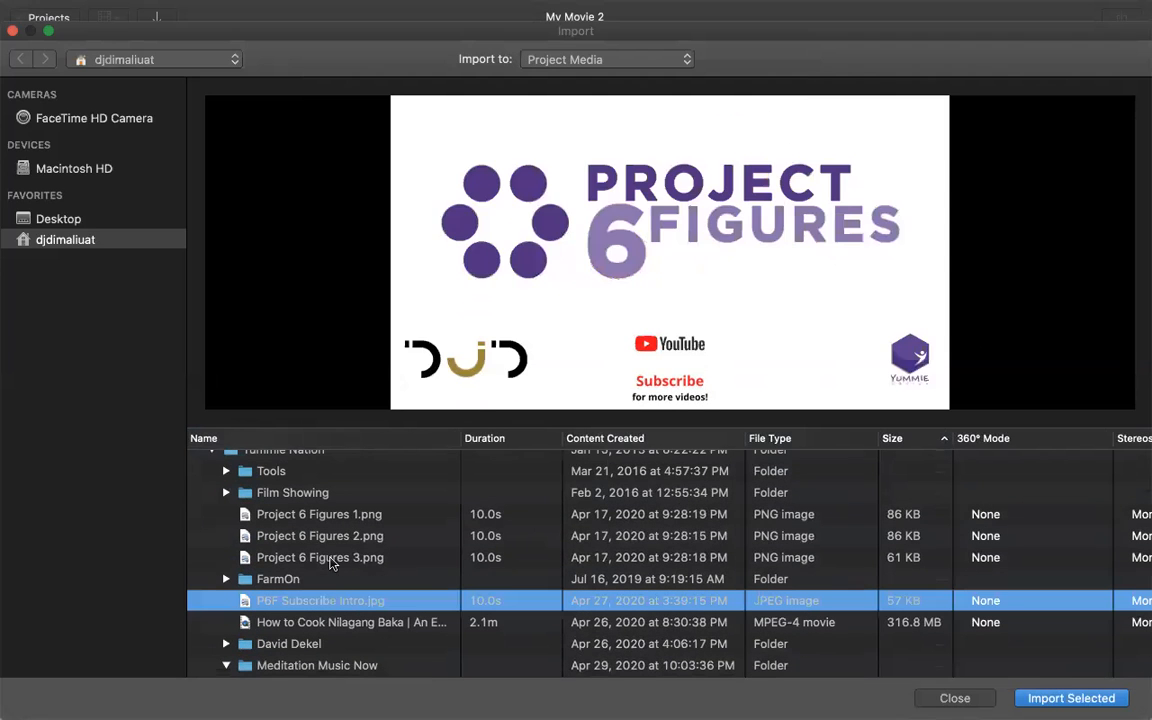
pyautogui.keyDown('super'); pyautogui.click(334, 557); pyautogui.keyUp('super')
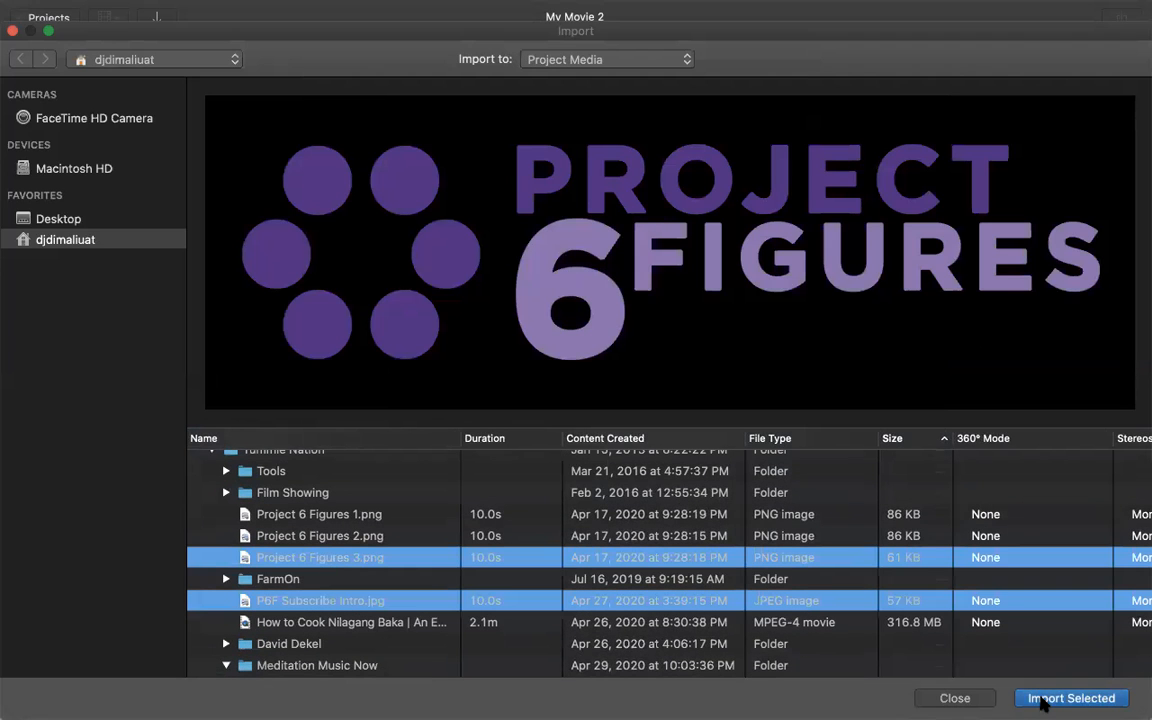
pyautogui.click(1040, 698)
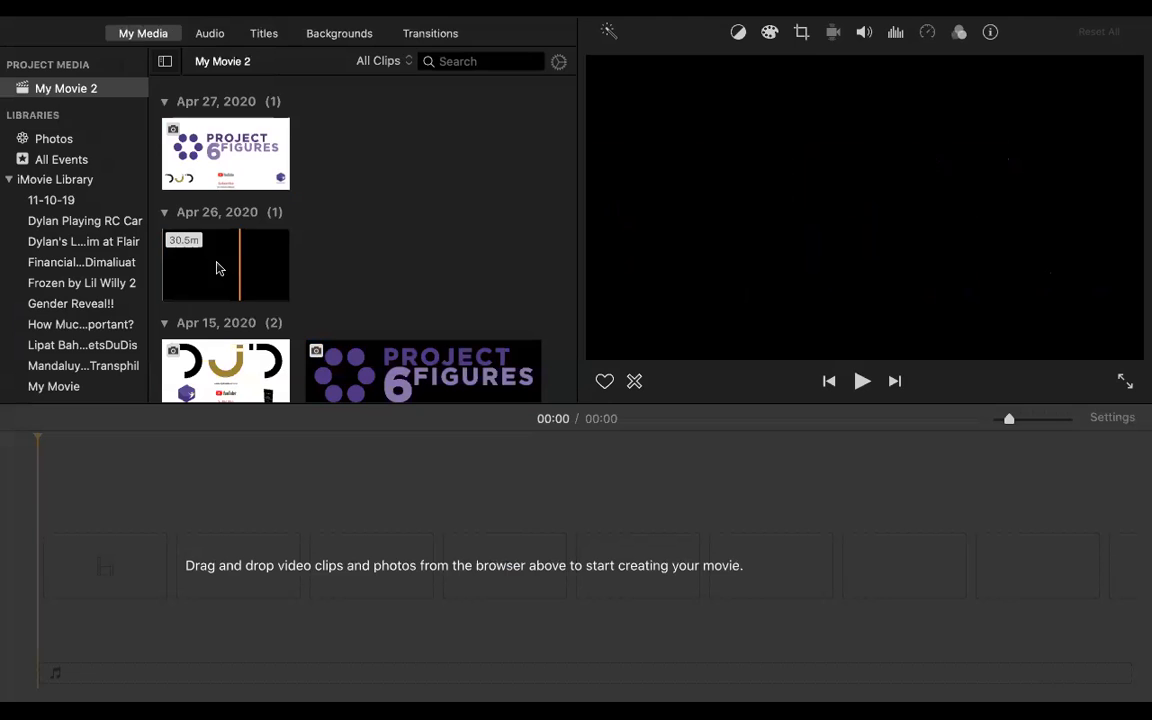
# Place the full 30.5-minute interview video in the empty timeline.
pyautogui.moveTo(218, 268); pyautogui.dragTo(220, 555)
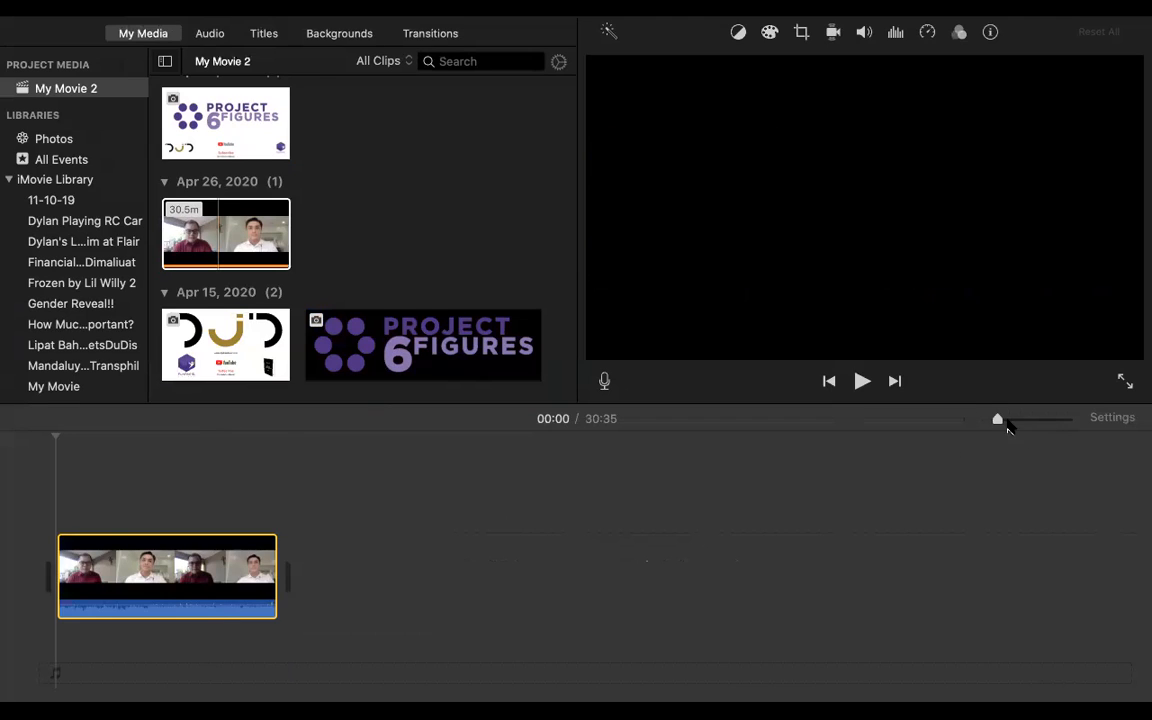
pyautogui.click(1008, 420)
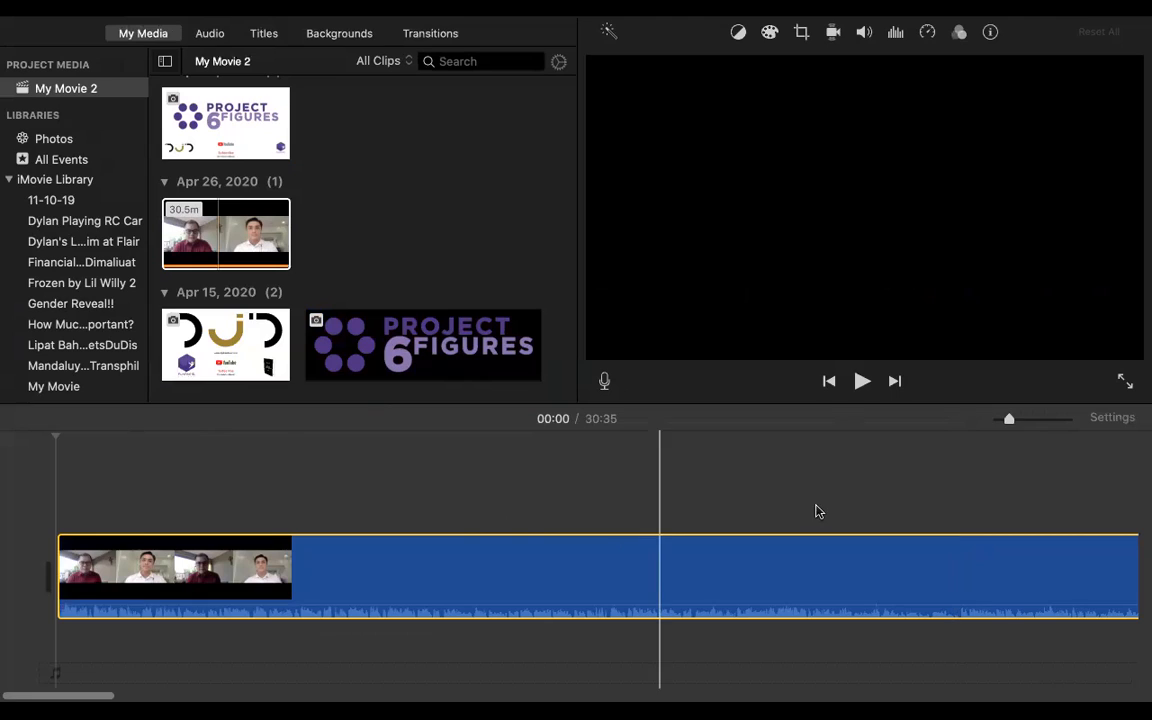
pyautogui.click(999, 422)
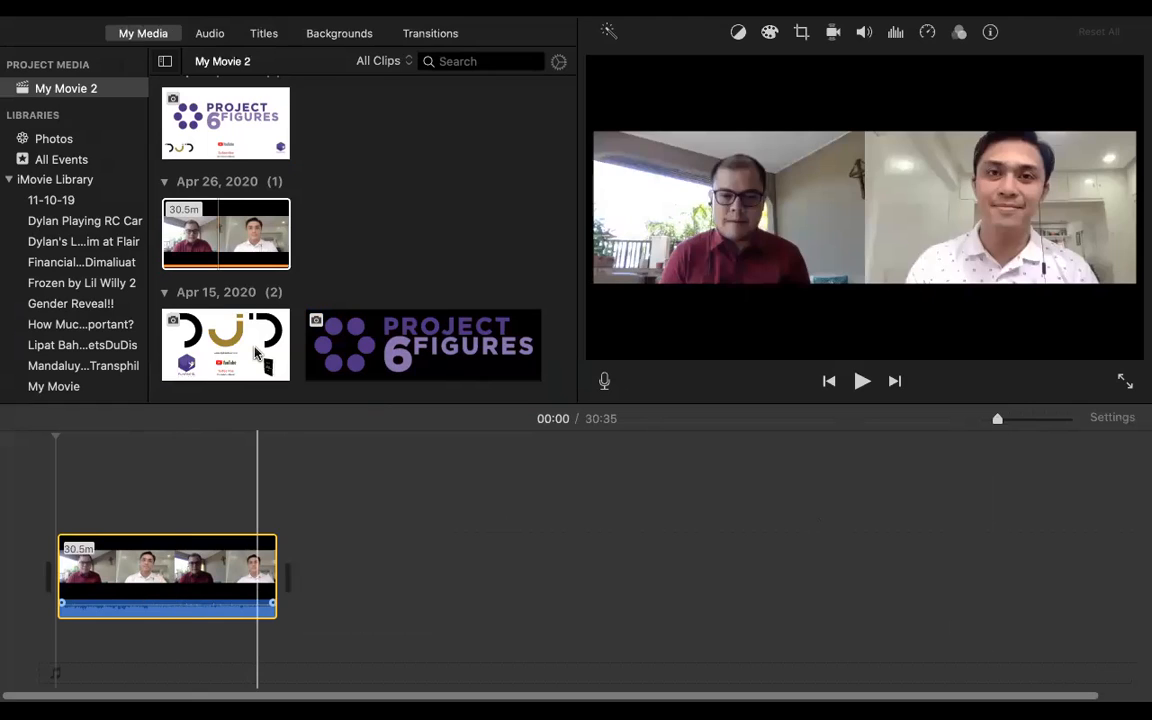
# Try to place the Project 6 Figures subscribe intro image ahead of the interview clip, undoing each placement.
pyautogui.moveTo(226, 235); pyautogui.dragTo(134, 486)
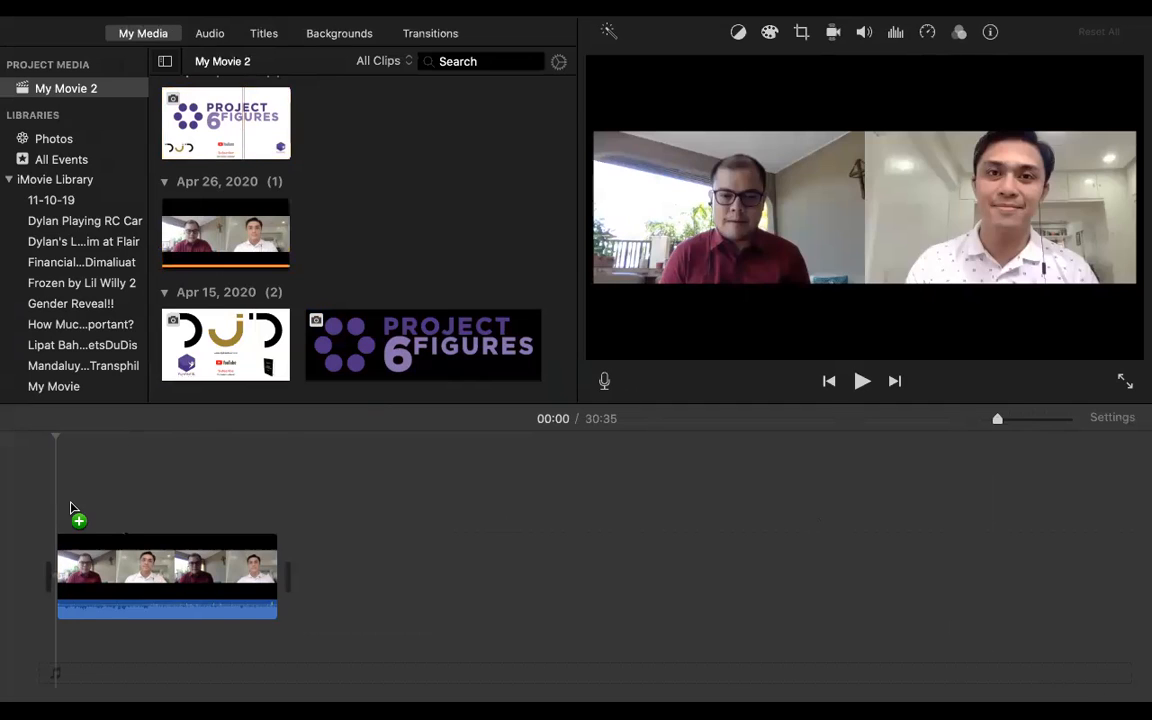
pyautogui.moveTo(70, 508)
pyautogui.mouseDown()
pyautogui.moveTo(22, 526)
pyautogui.moveTo(13, 511)
pyautogui.mouseUp()
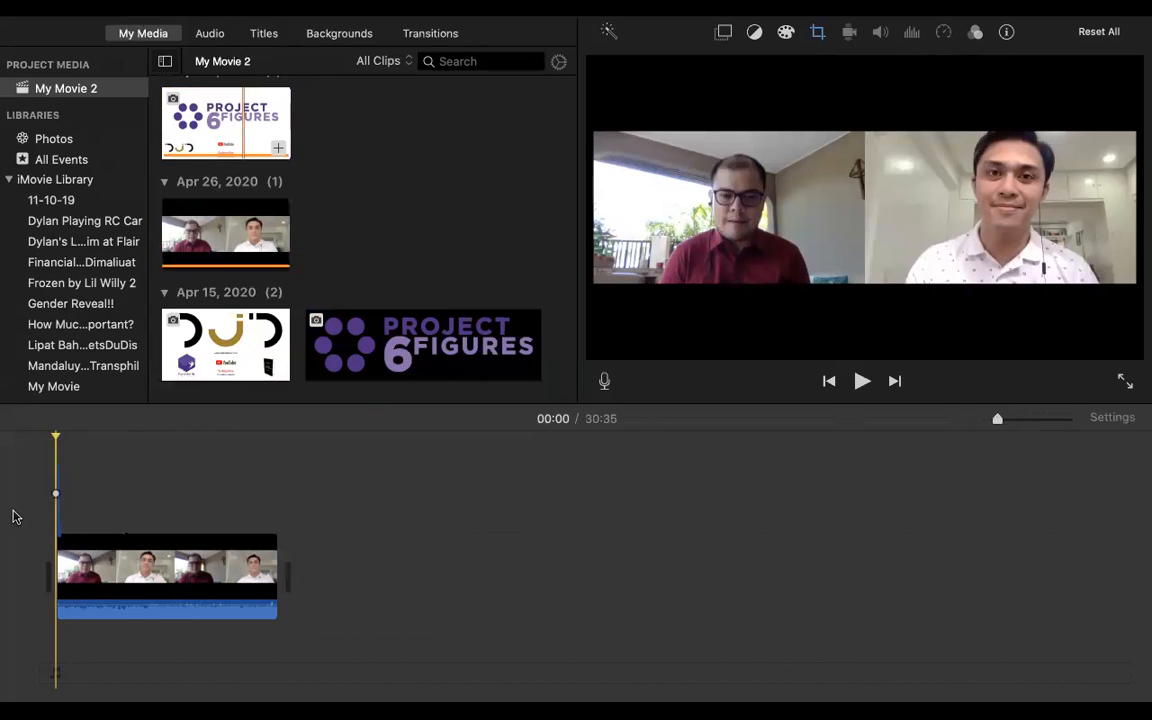
pyautogui.press('super+z')
pyautogui.moveTo(257, 135); pyautogui.dragTo(14, 520)
pyautogui.press('super+z')
# Add the subscribe intro image to the timeline and move the interview clip behind it, so the intro comes first.
pyautogui.moveTo(307, 532); pyautogui.dragTo(309, 558)
pyautogui.moveTo(200, 556); pyautogui.dragTo(535, 545)
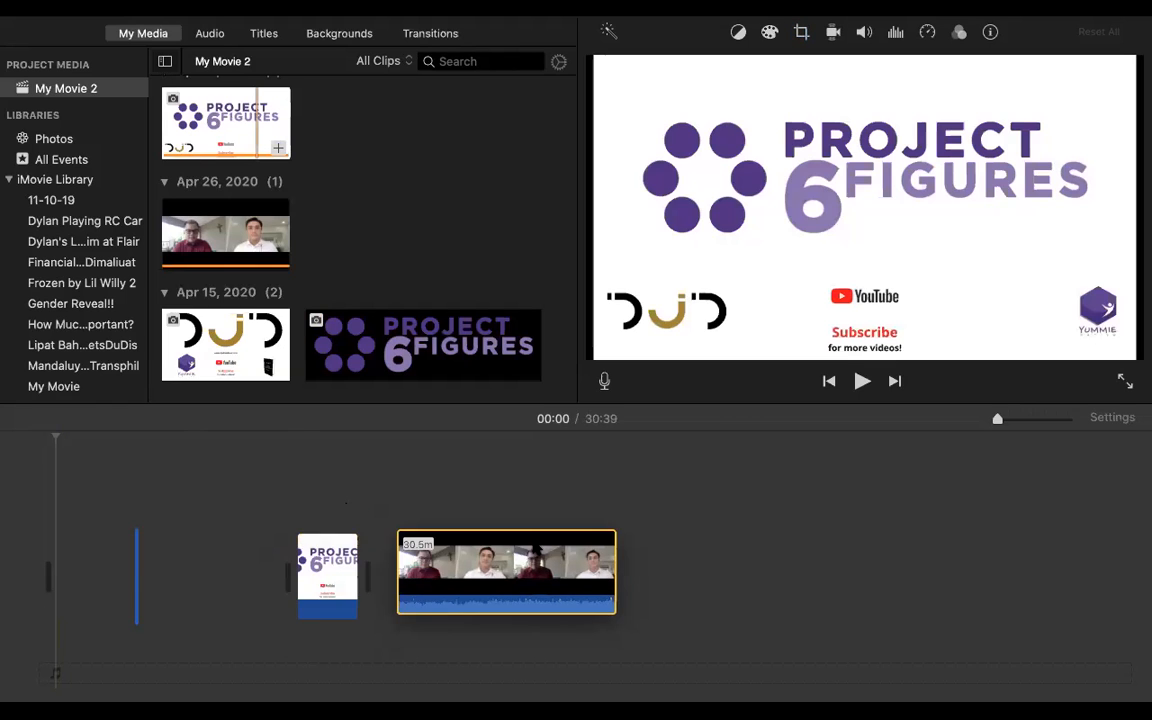
pyautogui.click(97, 560)
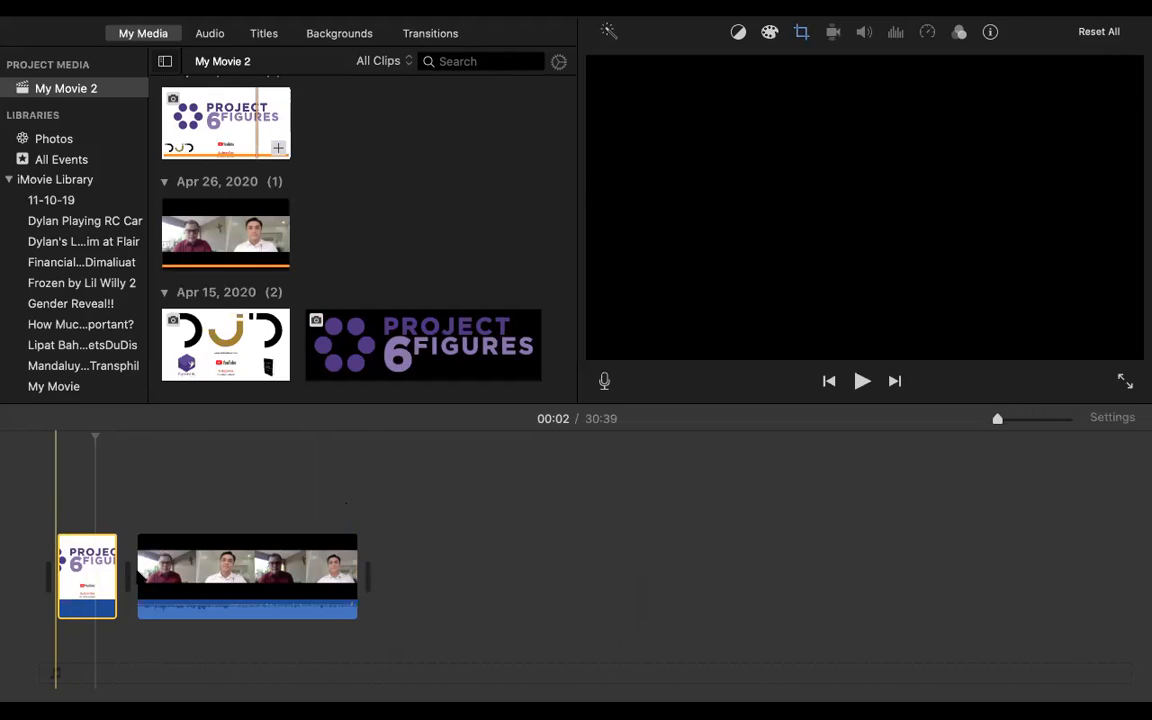
pyautogui.click(100, 572)
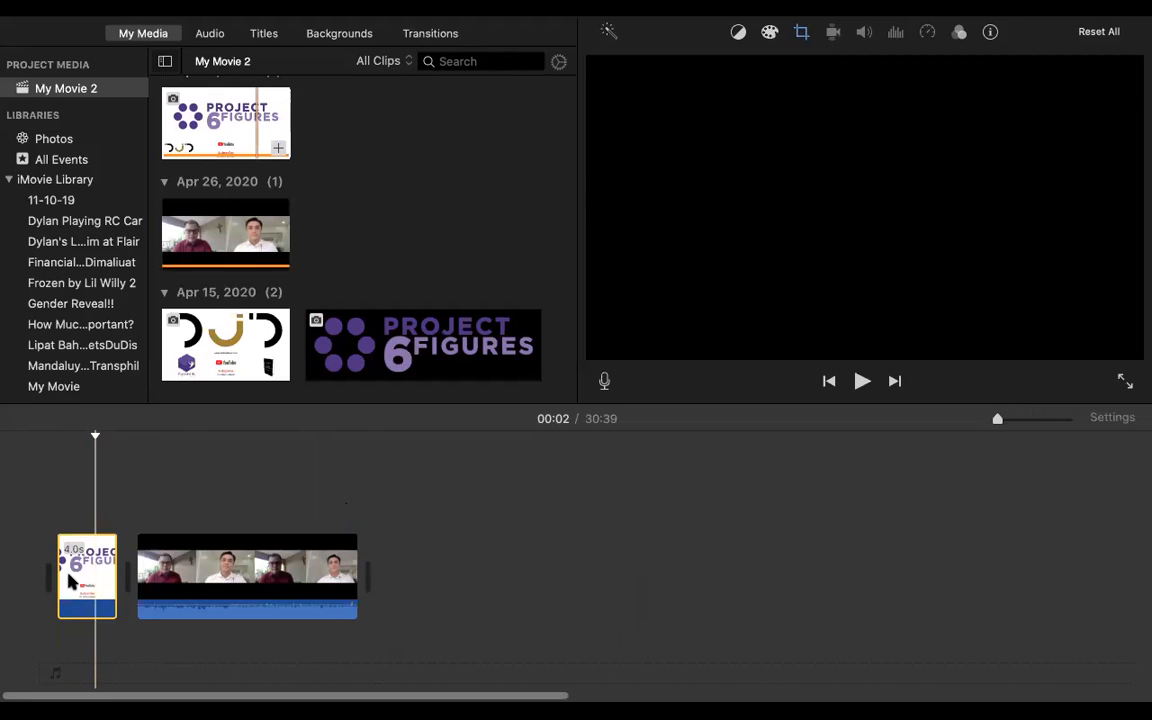
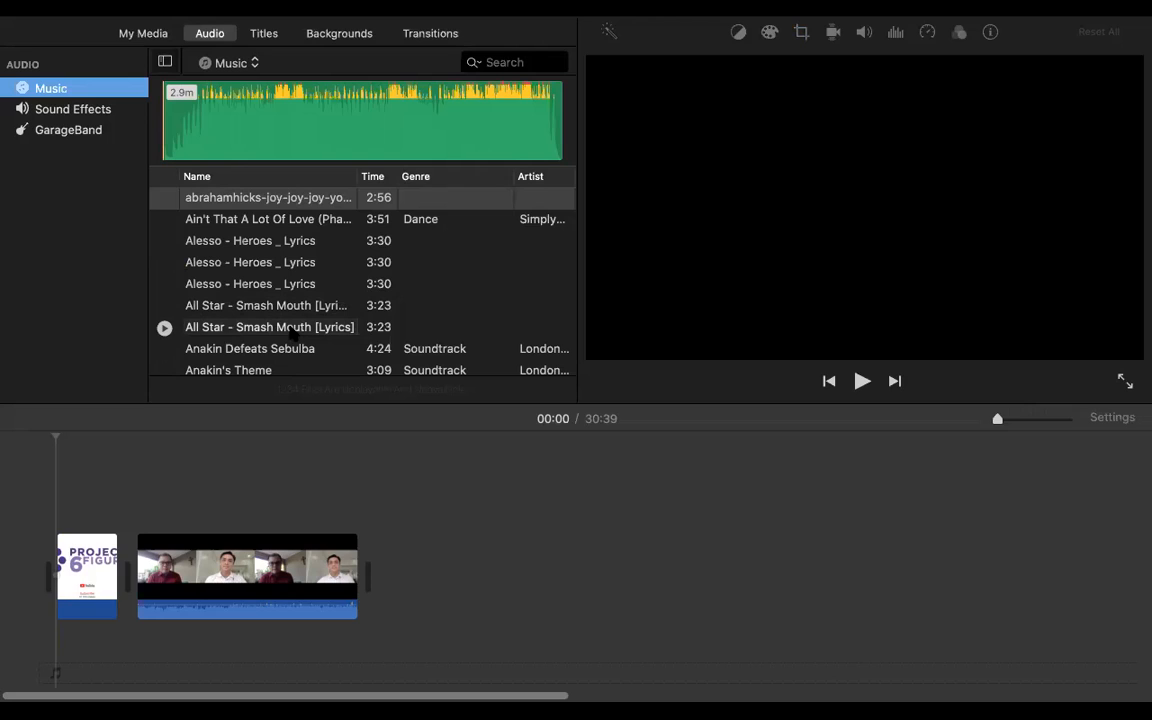
# Browse the sound effects for a short jingle and pick out Collins Avenue Short.
pyautogui.click(88, 114)
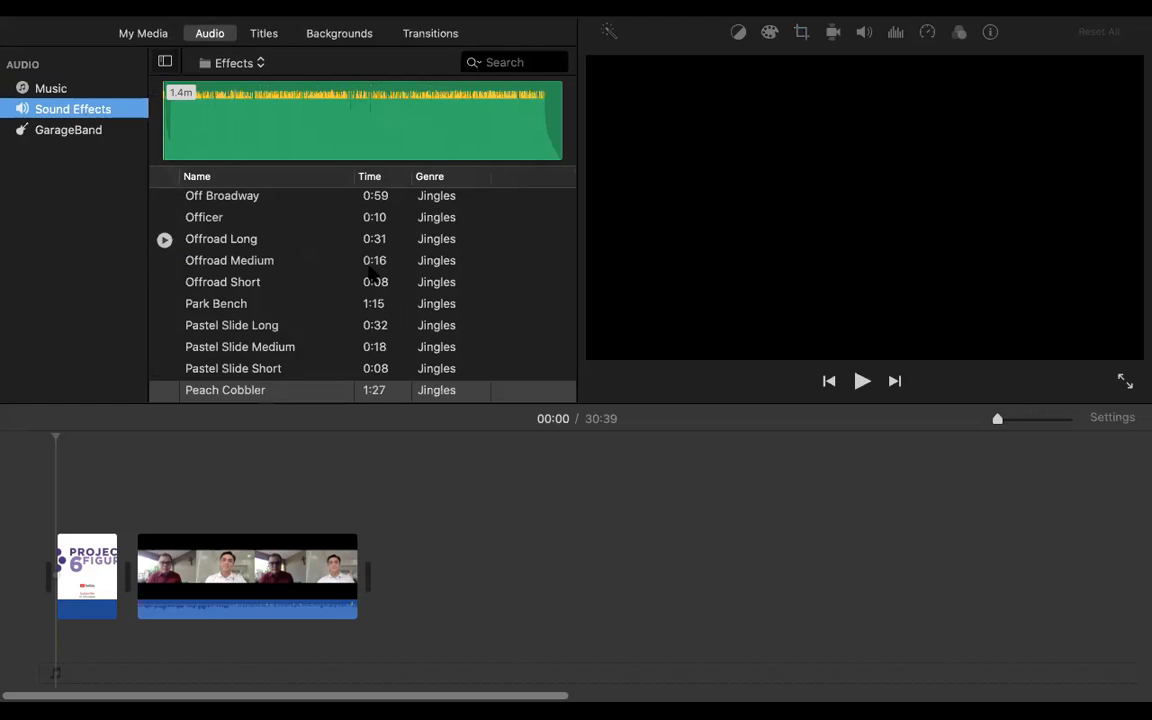
pyautogui.scroll(10, 320, 218)
pyautogui.scroll(15, 320, 218)
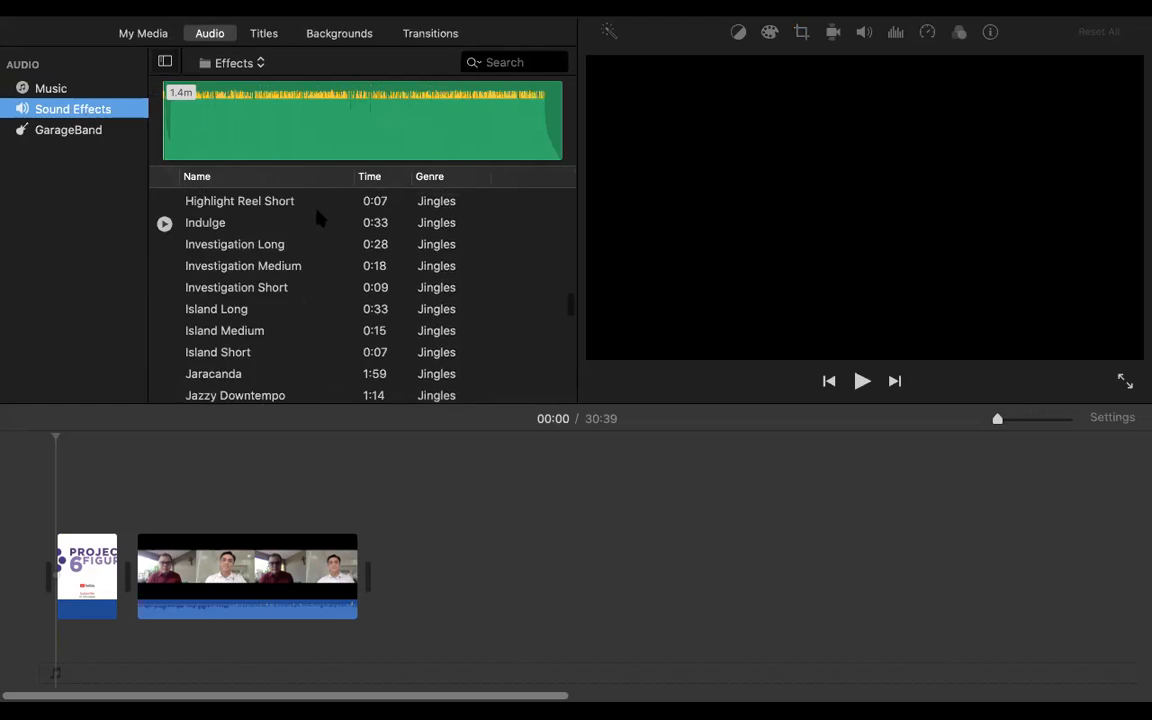
pyautogui.scroll(10, 320, 218)
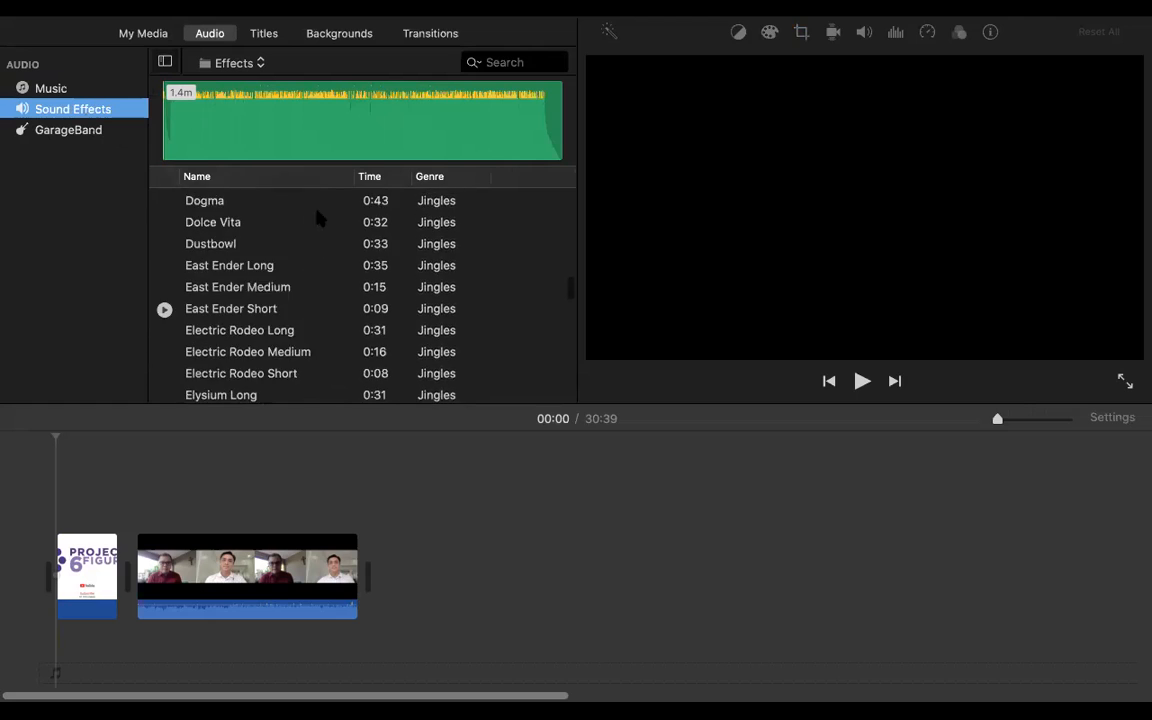
pyautogui.click(310, 334)
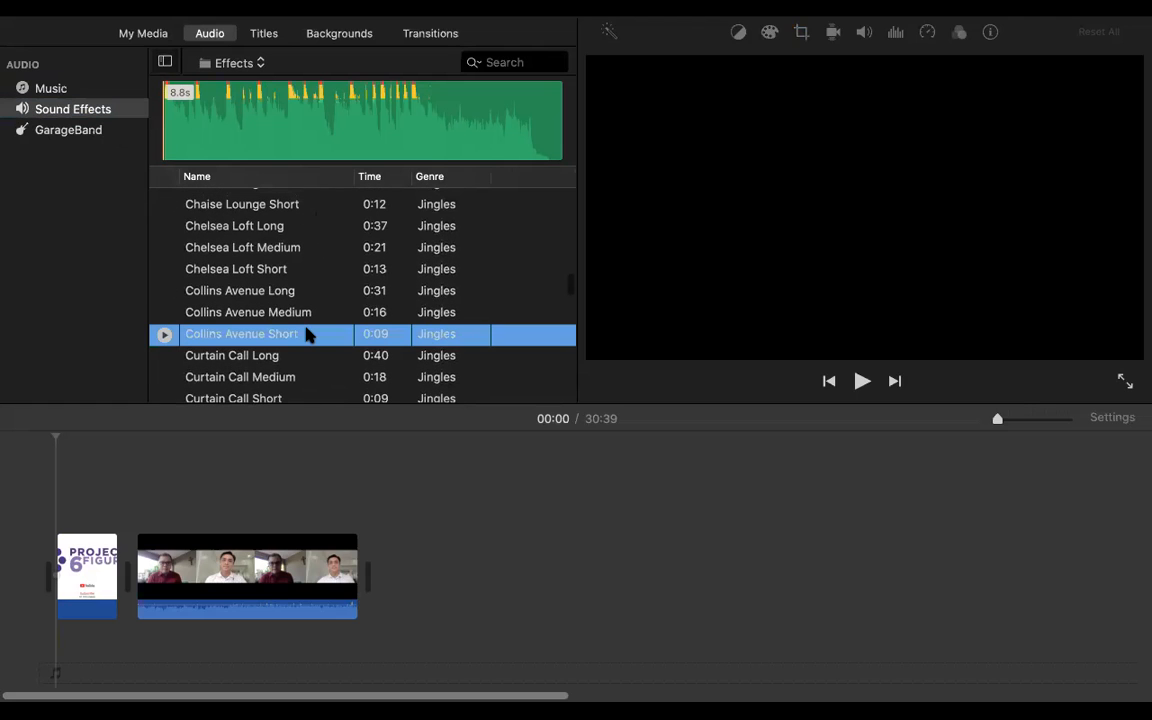
pyautogui.moveTo(302, 340); pyautogui.dragTo(168, 480)
# Examine alternative jingles among the sound effects, including Windy City Long and Highlight Reel Long.
pyautogui.scroll(10, 246, 303)
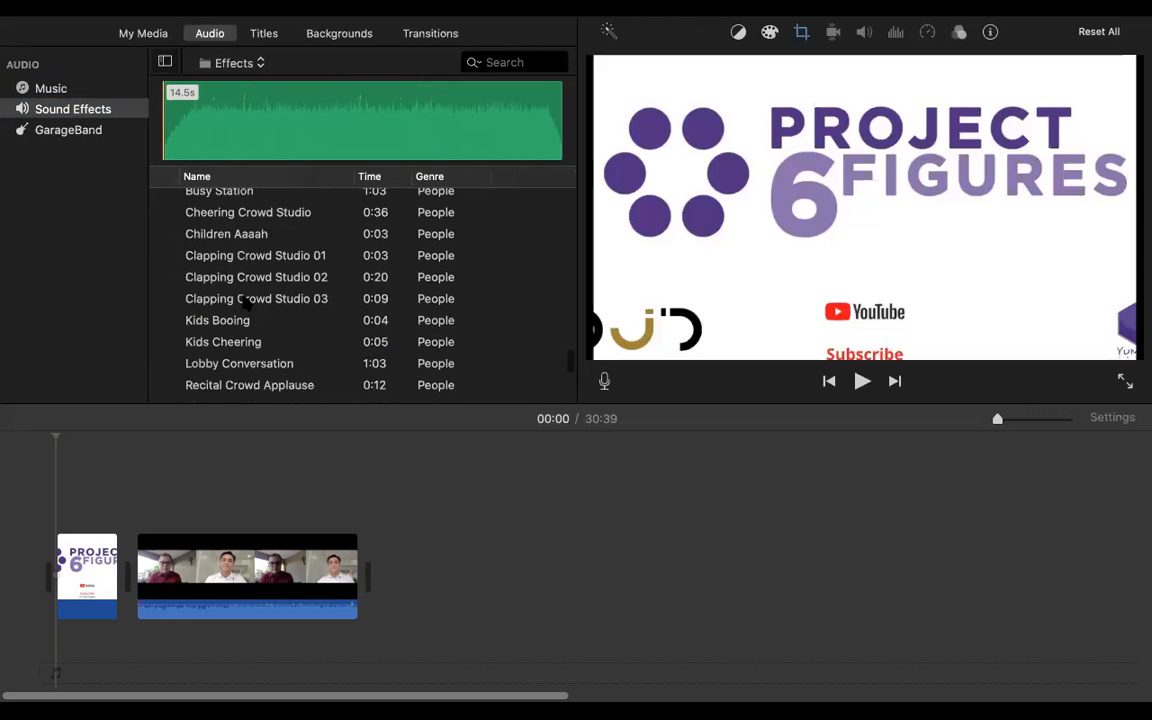
pyautogui.scroll(5, 243, 303)
pyautogui.click(243, 294)
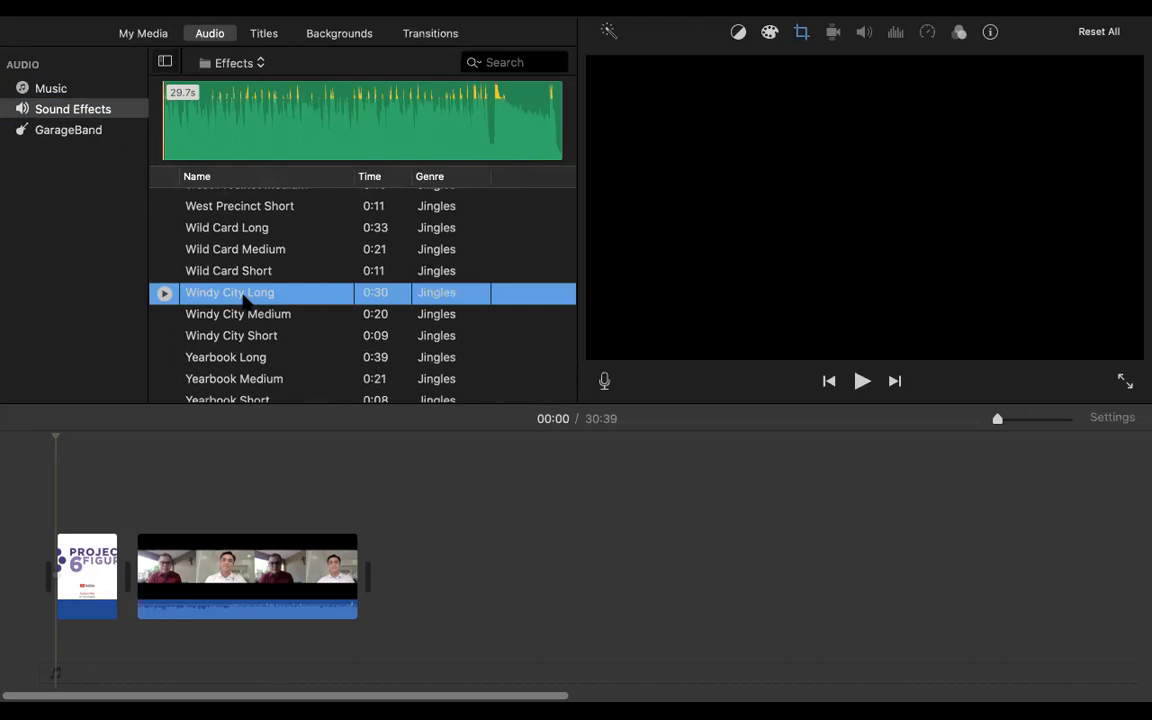
pyautogui.scroll(5, 245, 300)
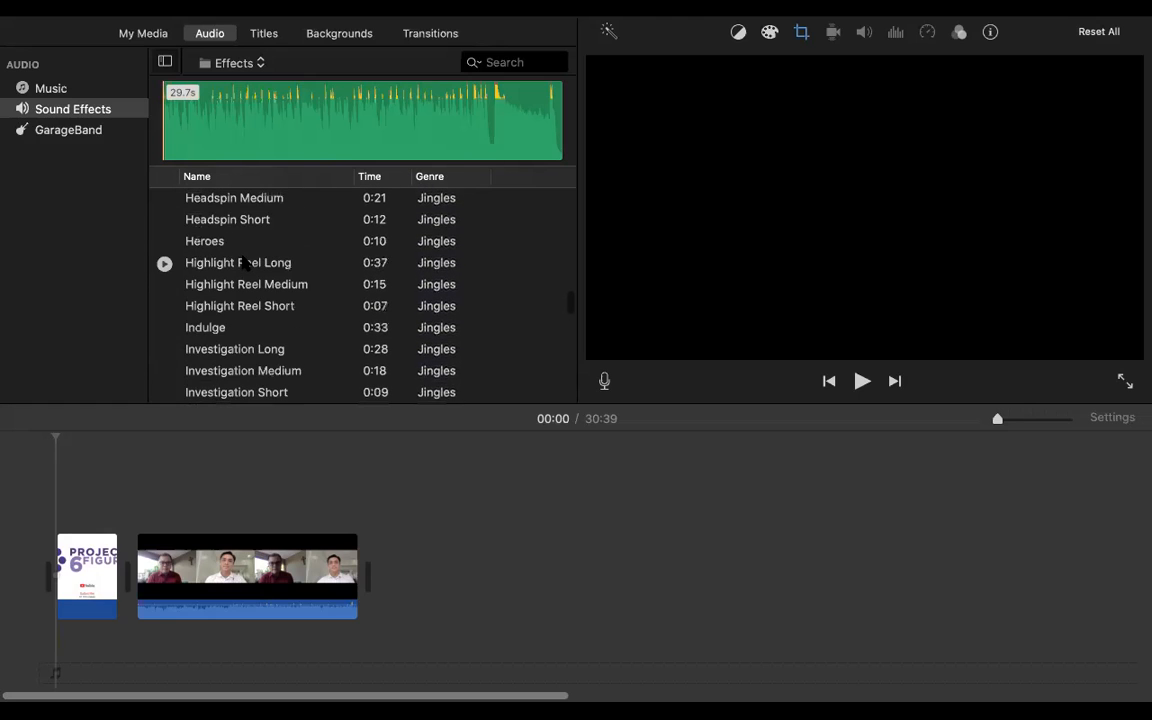
pyautogui.click(245, 263)
pyautogui.scroll(3, 250, 262)
pyautogui.scroll(3, 268, 228)
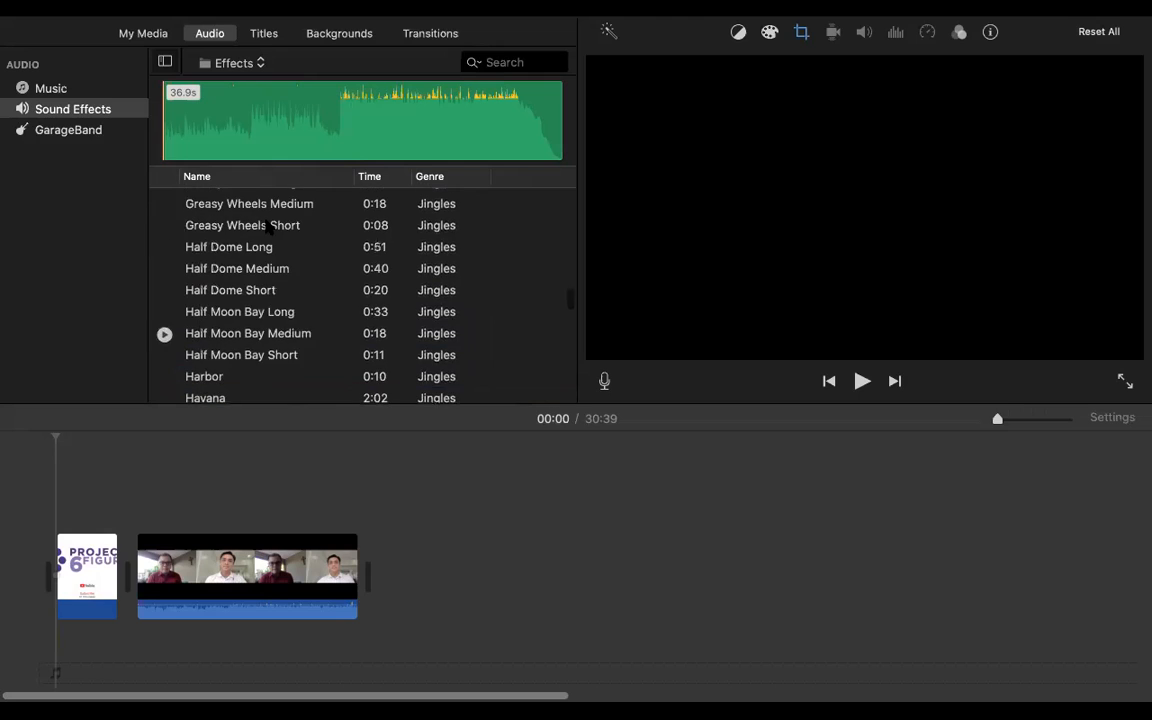
pyautogui.scroll(1, 268, 228)
pyautogui.scroll(3, 315, 220)
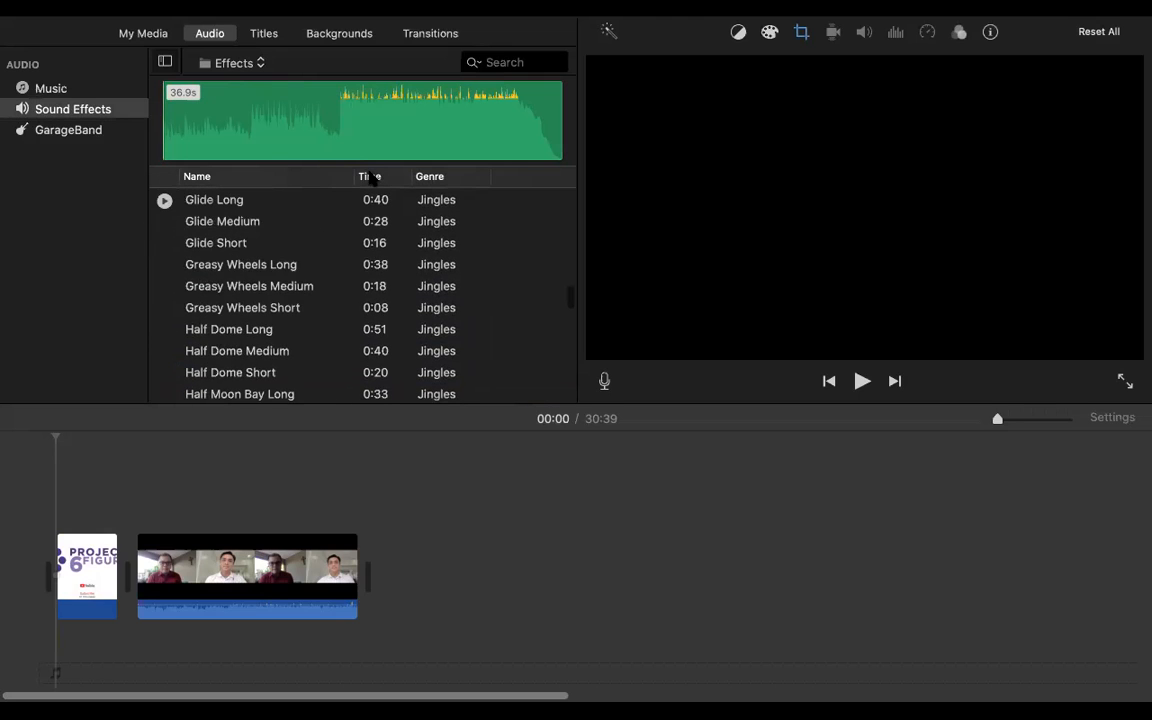
pyautogui.scroll(10, 309, 226)
pyautogui.scroll(10, 309, 226)
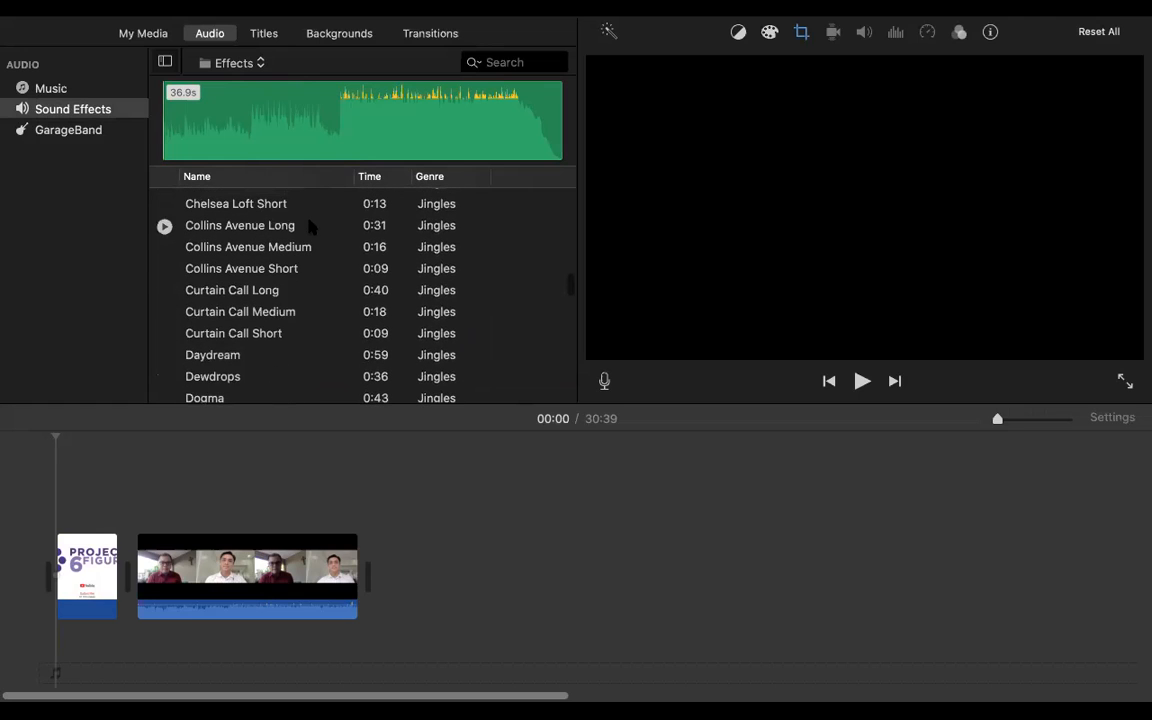
# Preview the Collins Avenue Short jingle and attach it beneath the intro image at the start of the timeline.
pyautogui.click(312, 269)
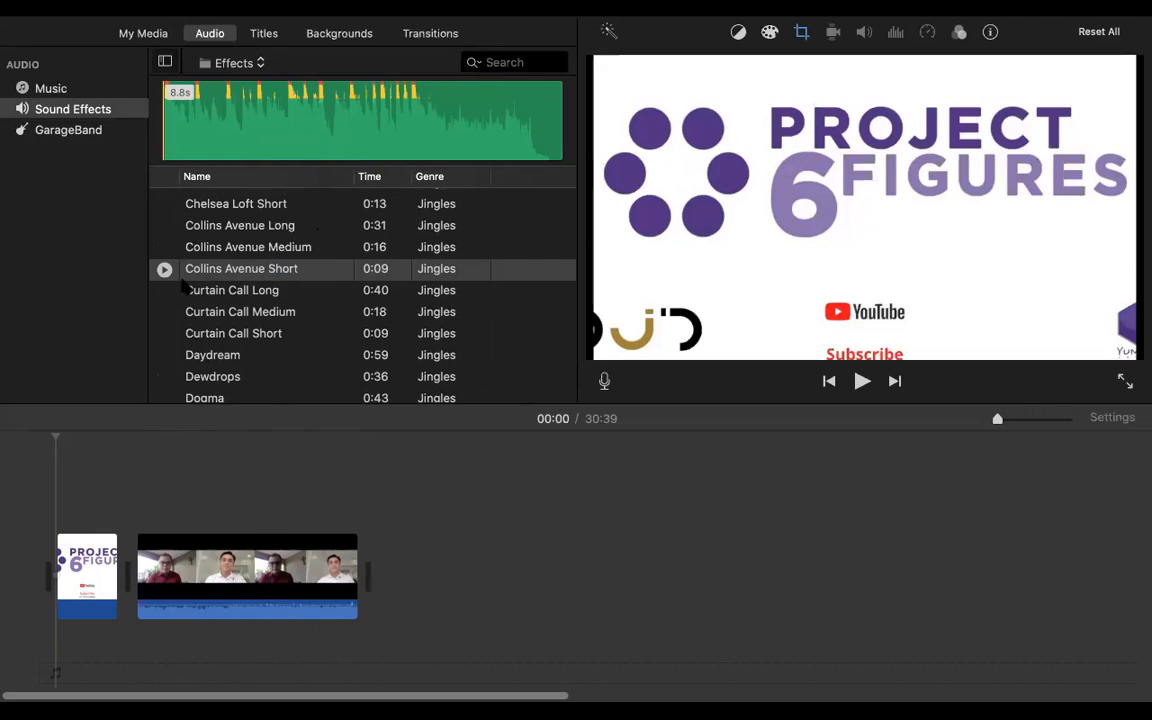
pyautogui.click(183, 268)
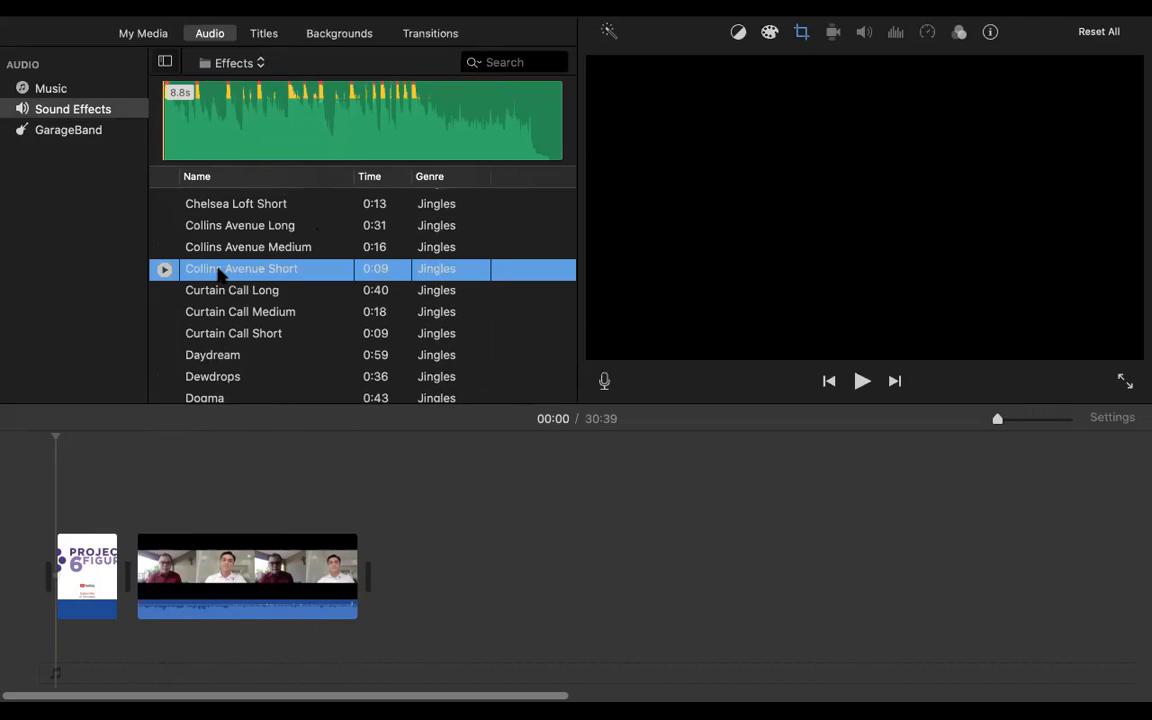
pyautogui.click(164, 269)
pyautogui.moveTo(240, 272); pyautogui.dragTo(100, 640)
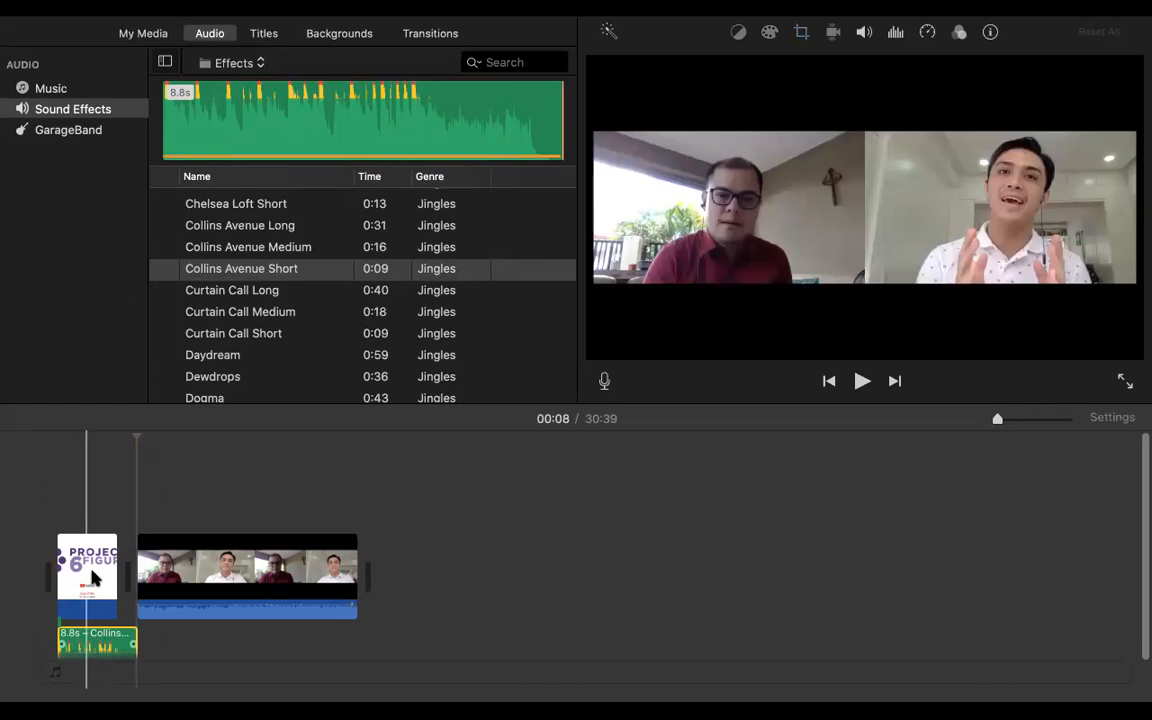
# Extend the intro image to 8.8 s so it ends together with the Collins Avenue Short jingle.
pyautogui.moveTo(109, 588); pyautogui.dragTo(108, 588)
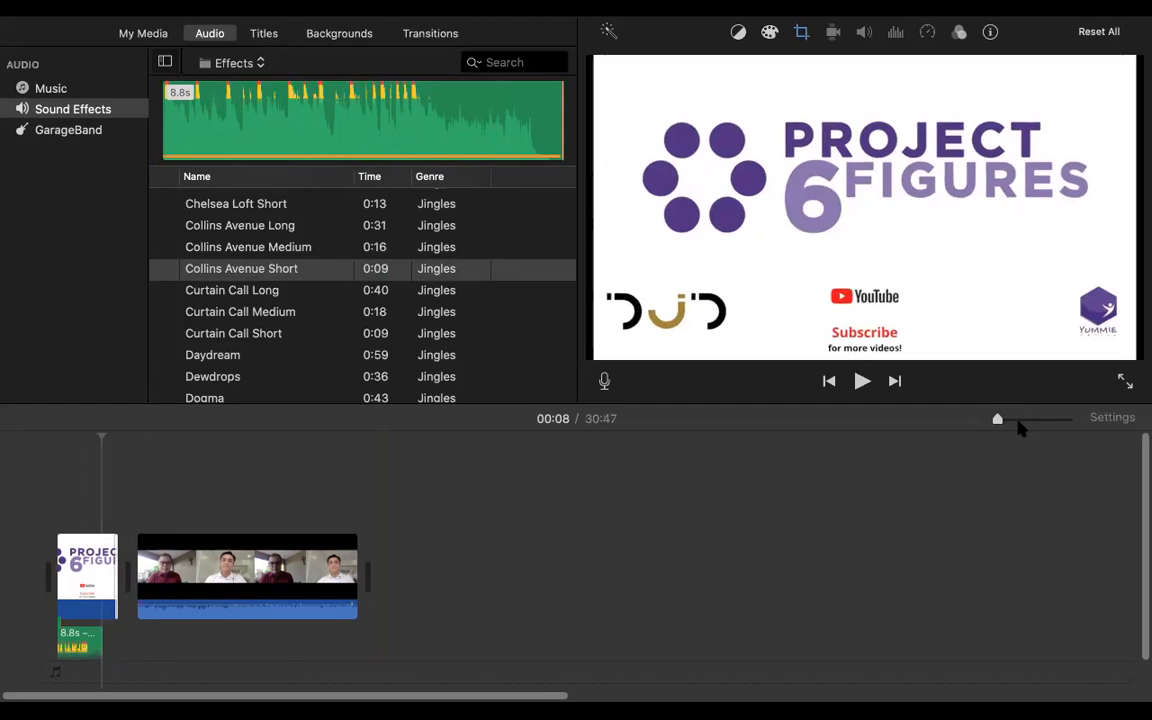
pyautogui.click(1019, 421)
pyautogui.hscroll(-3, 202, 565)
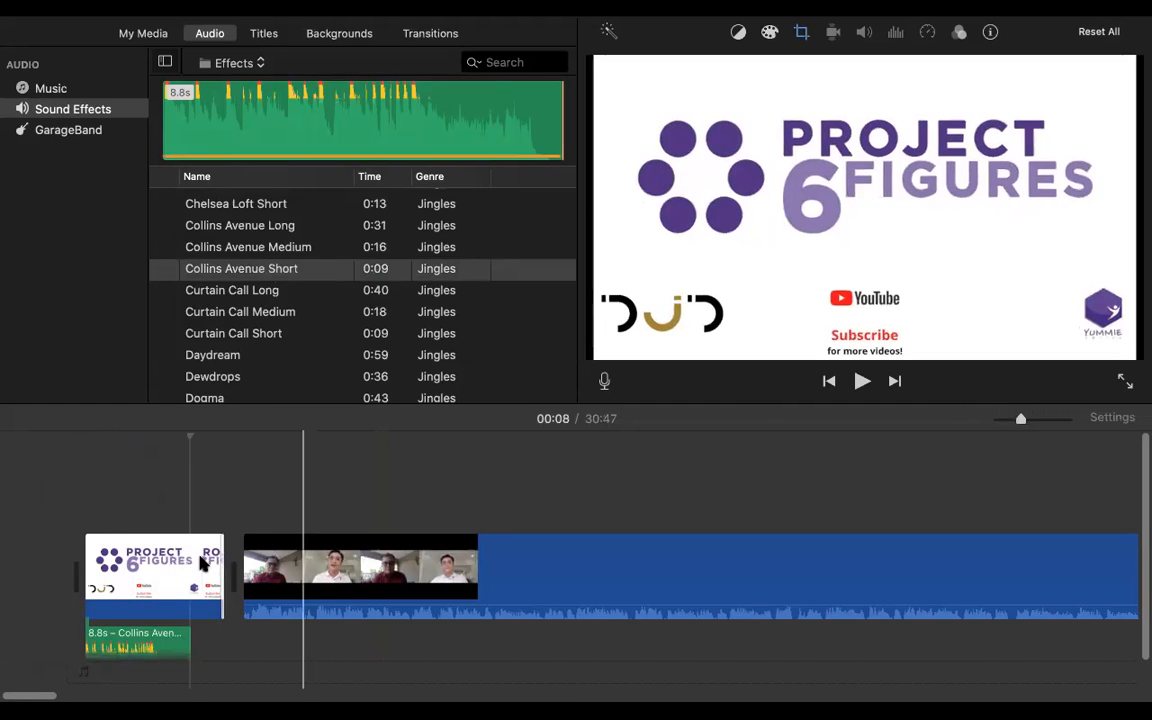
pyautogui.hscroll(1, 202, 565)
pyautogui.moveTo(188, 562); pyautogui.dragTo(162, 562)
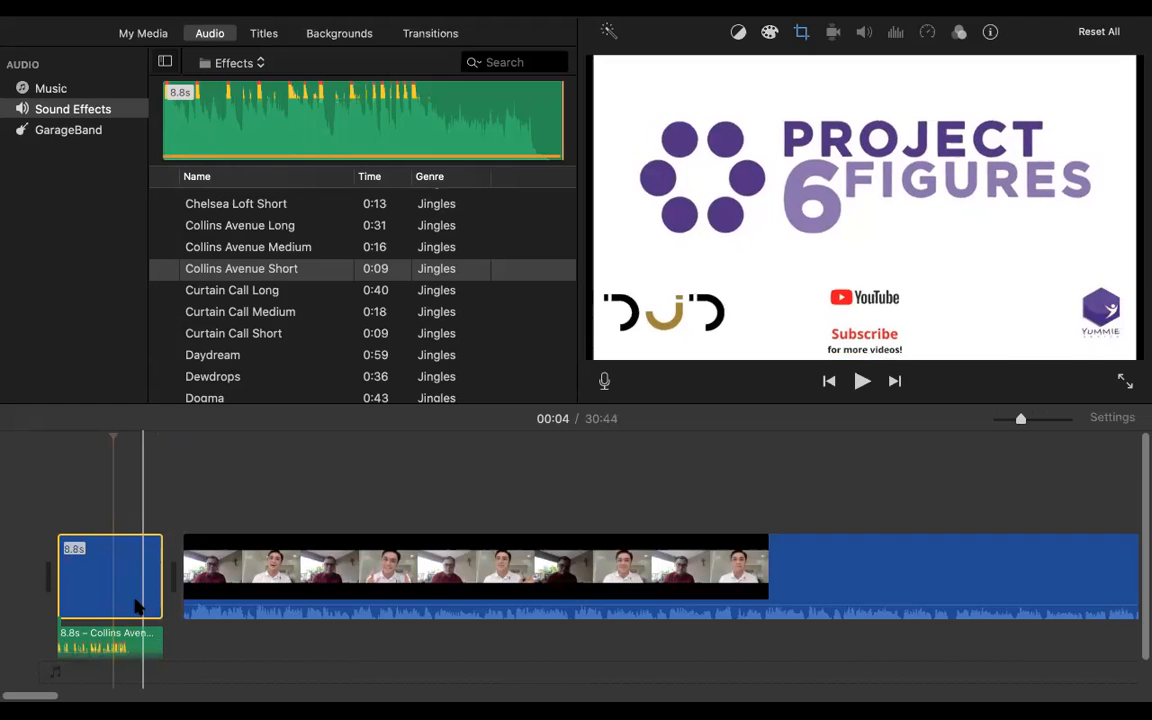
# Play the movie from the beginning to check the intro image with its jingle.
pyautogui.click(57, 508)
pyautogui.click(862, 381)
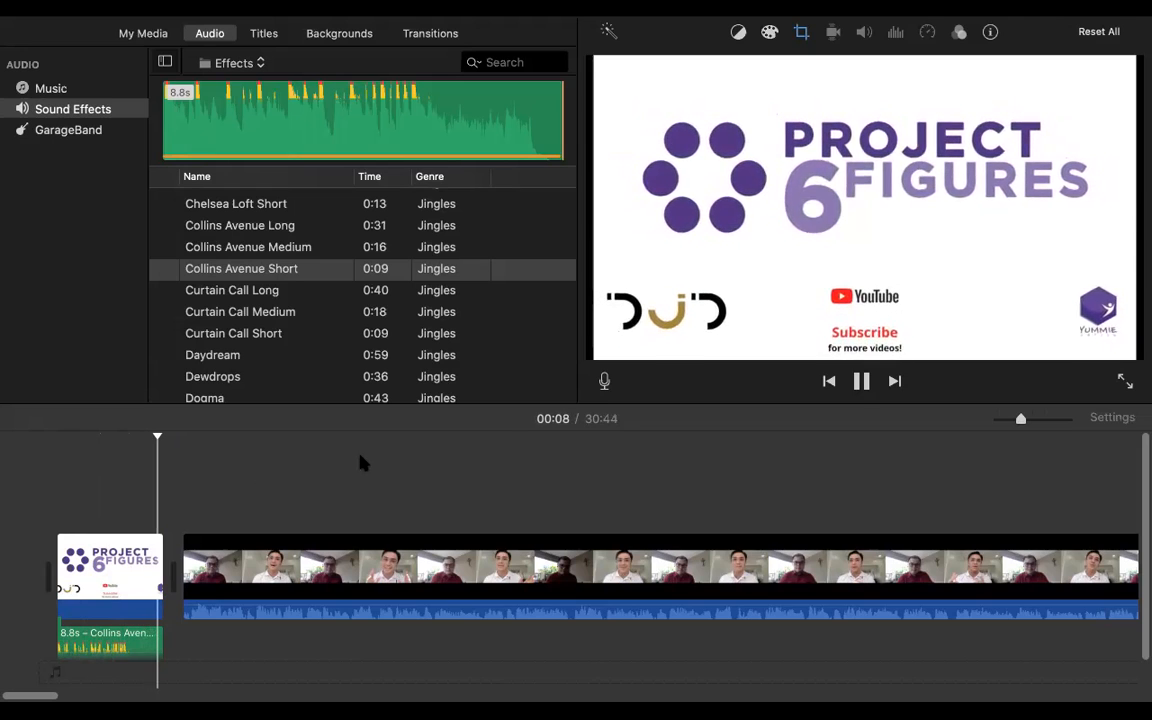
pyautogui.press('space')
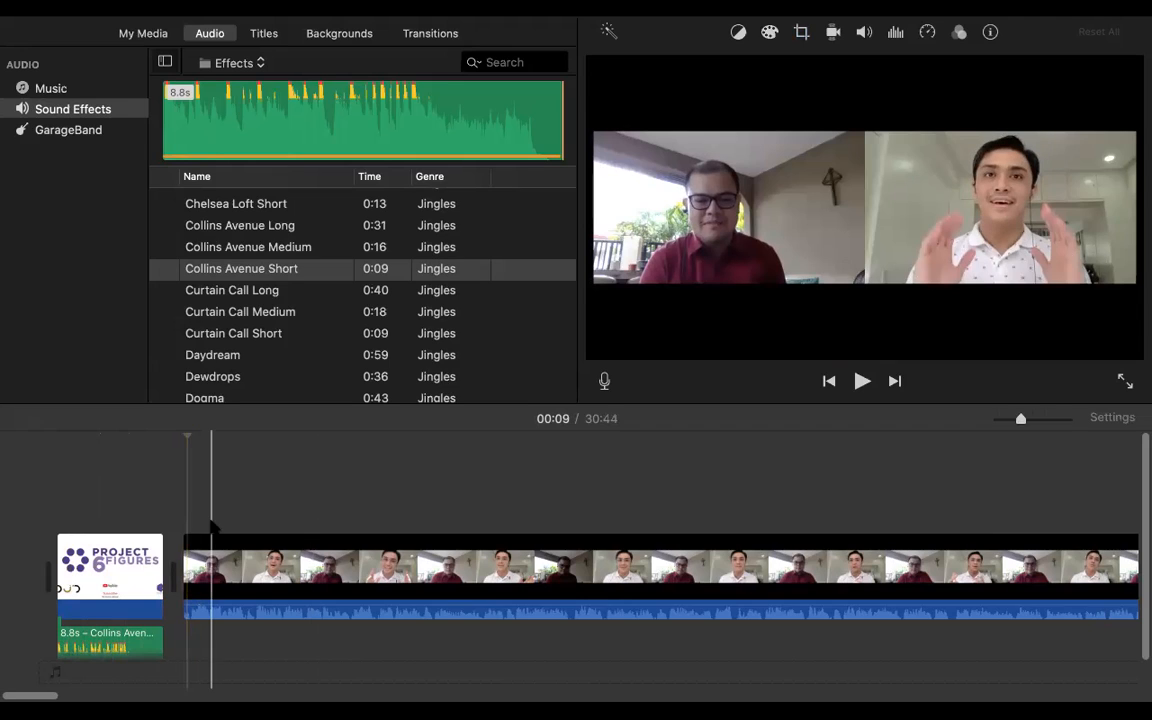
pyautogui.click(118, 555)
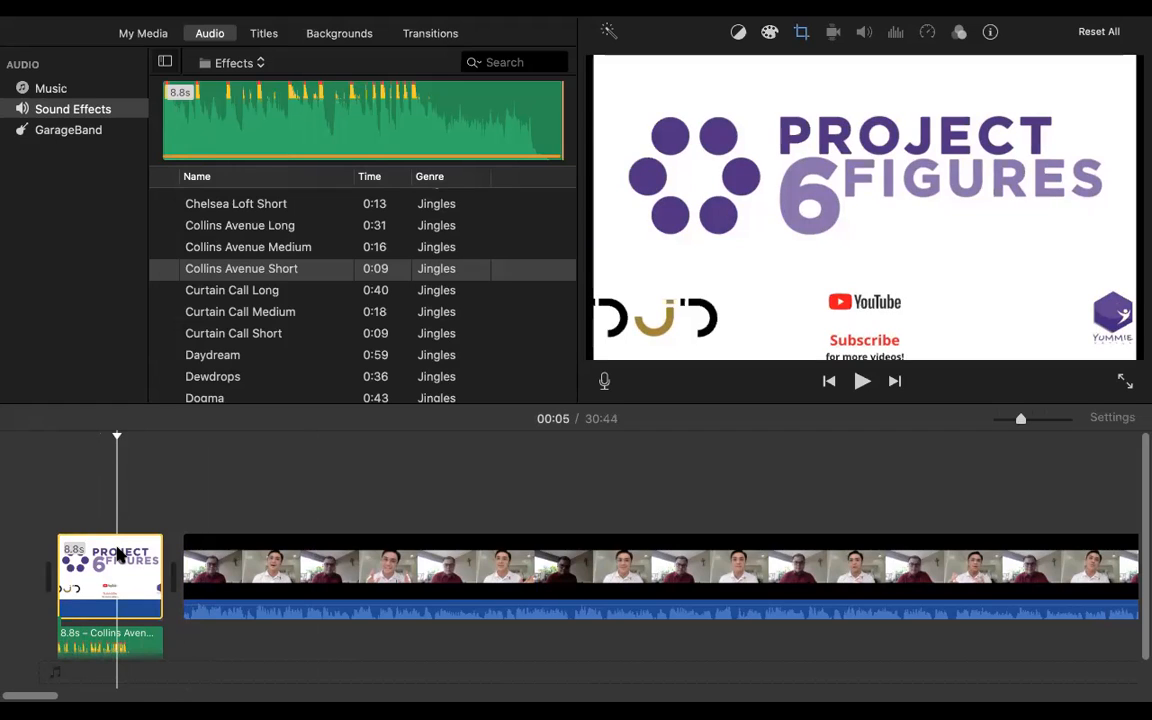
# Replay the opening seconds of the interview clip to find where it should be cut.
pyautogui.click(182, 525)
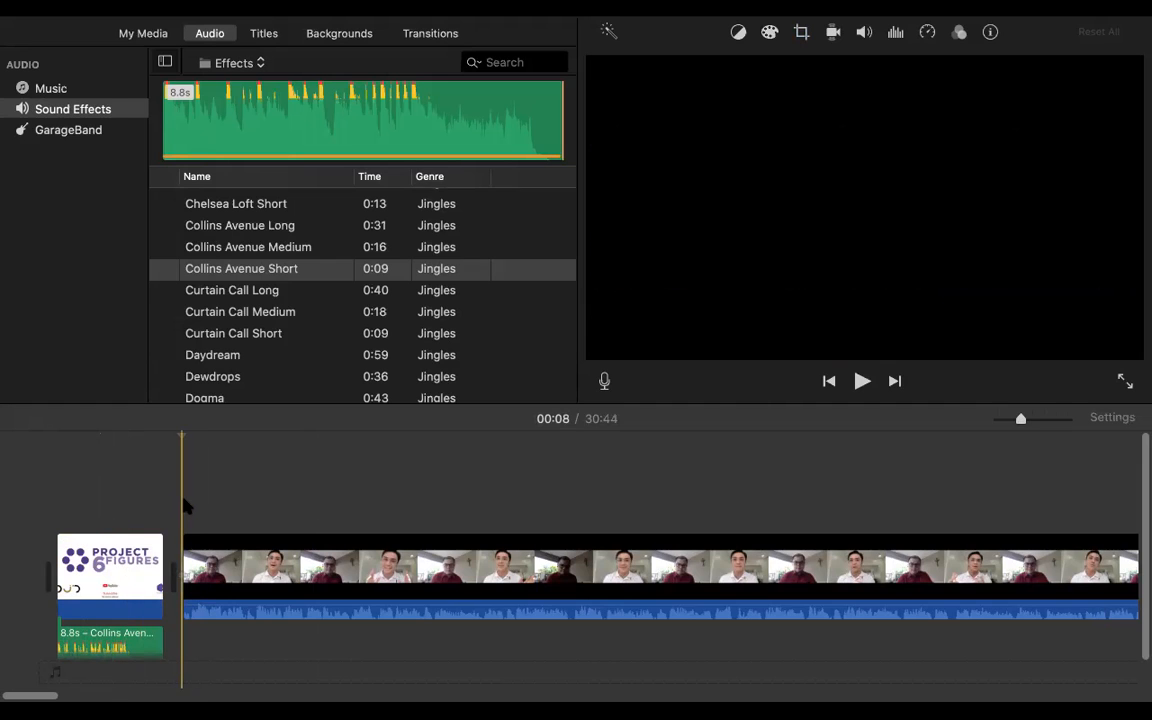
pyautogui.press('space')
pyautogui.press('space')
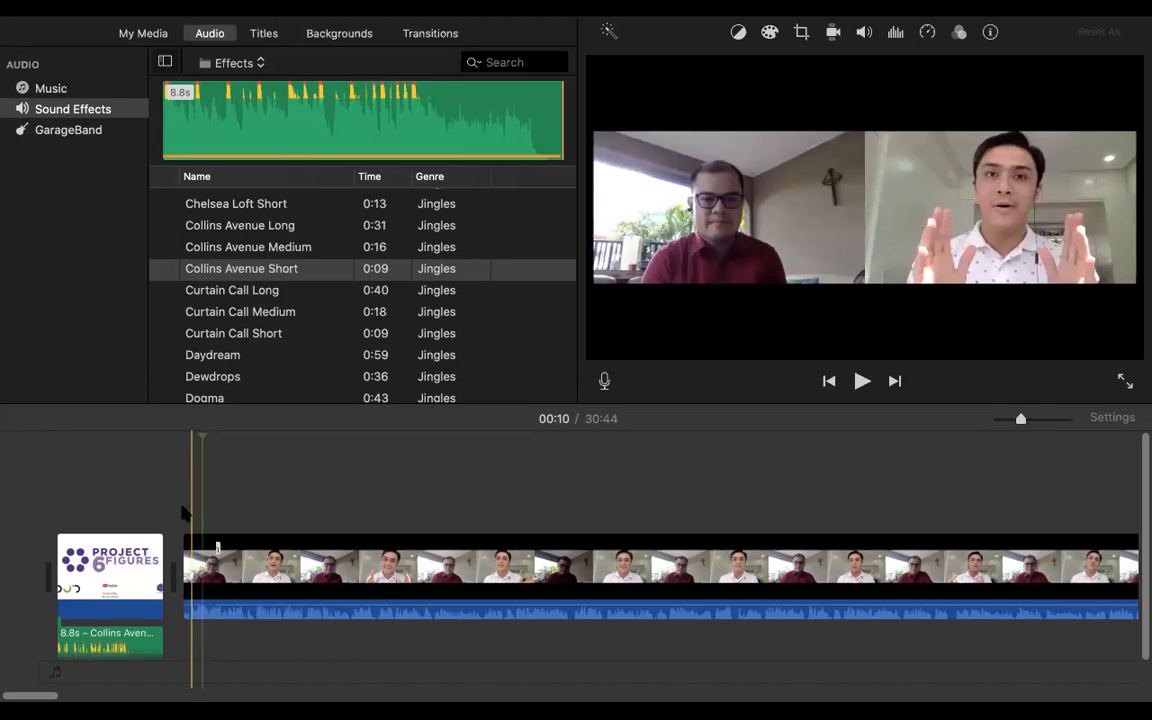
pyautogui.click(183, 513)
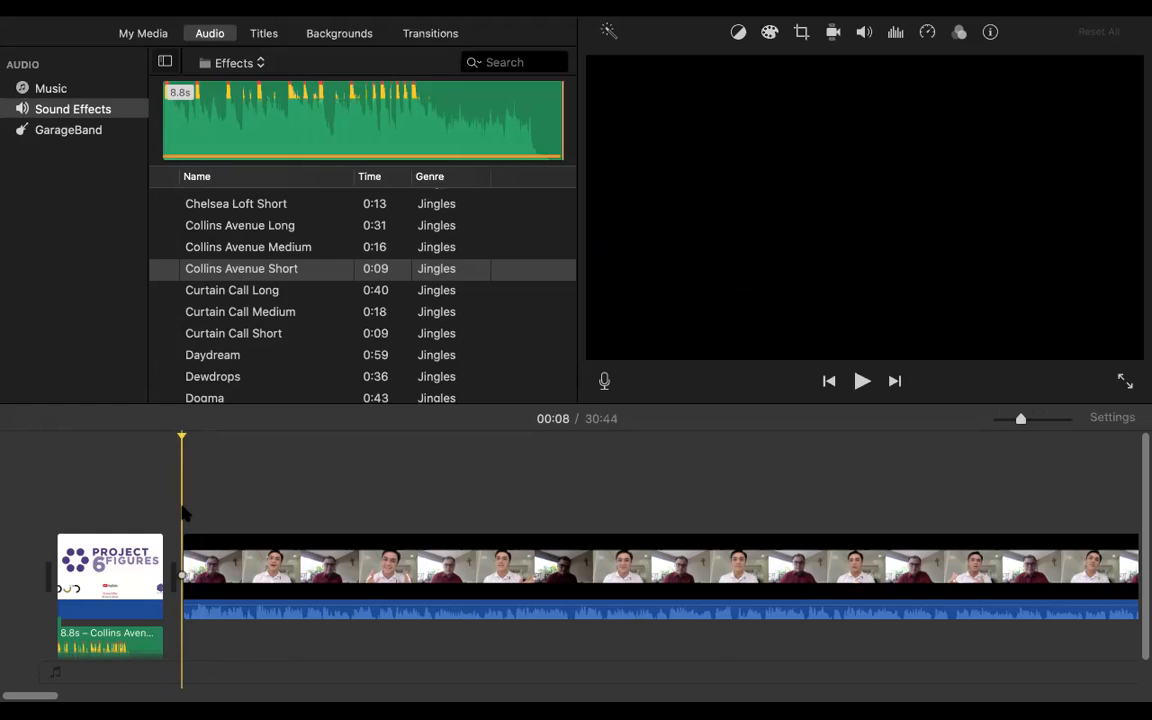
pyautogui.press('space')
pyautogui.press('space')
pyautogui.click(197, 558)
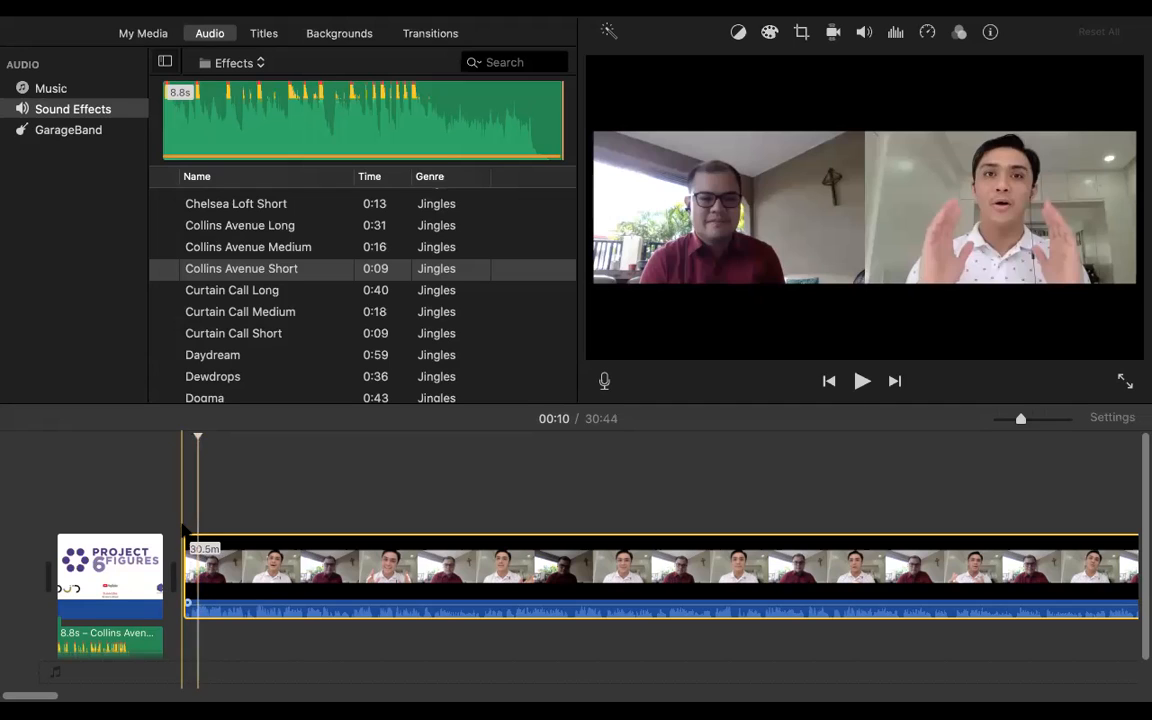
# Split the interview clip at 00:10, separating its first 1.2 s, and select that short piece.
pyautogui.click(182, 528)
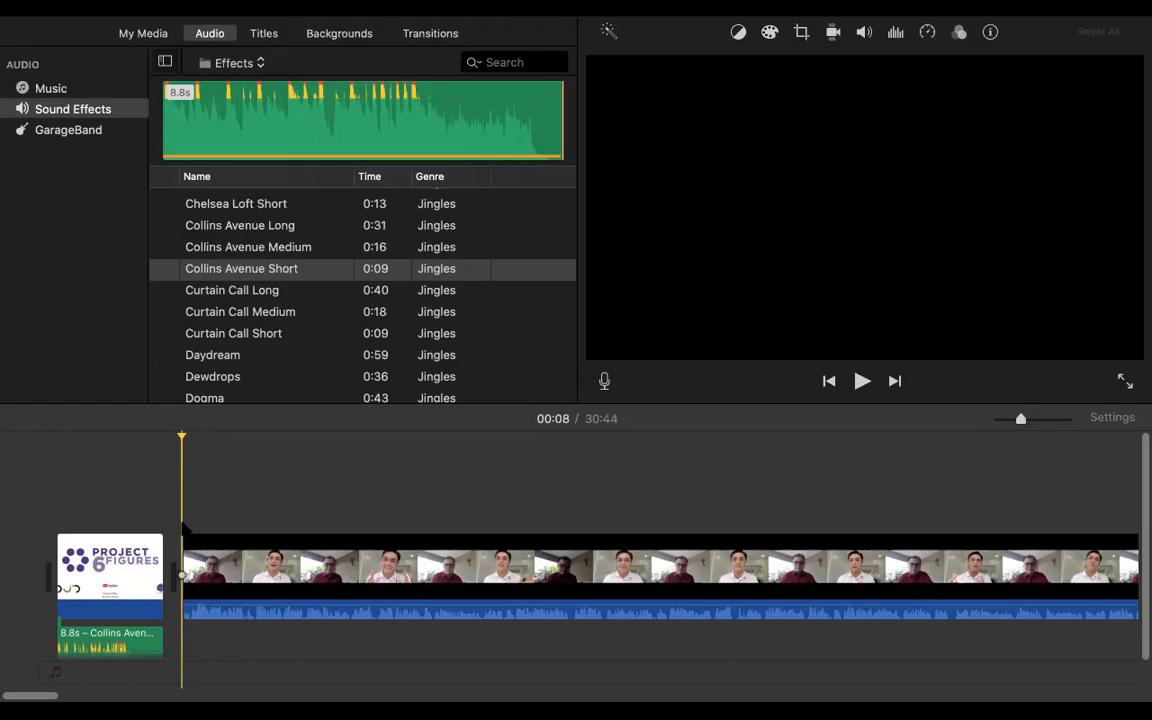
pyautogui.press('space')
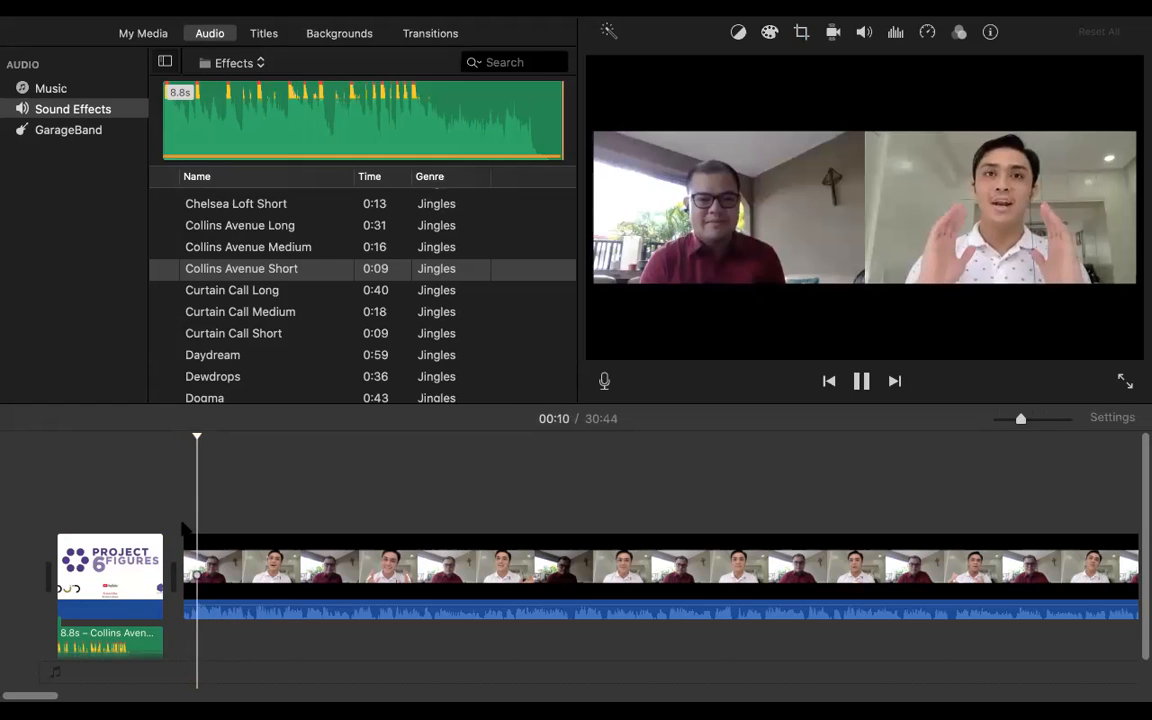
pyautogui.press('space')
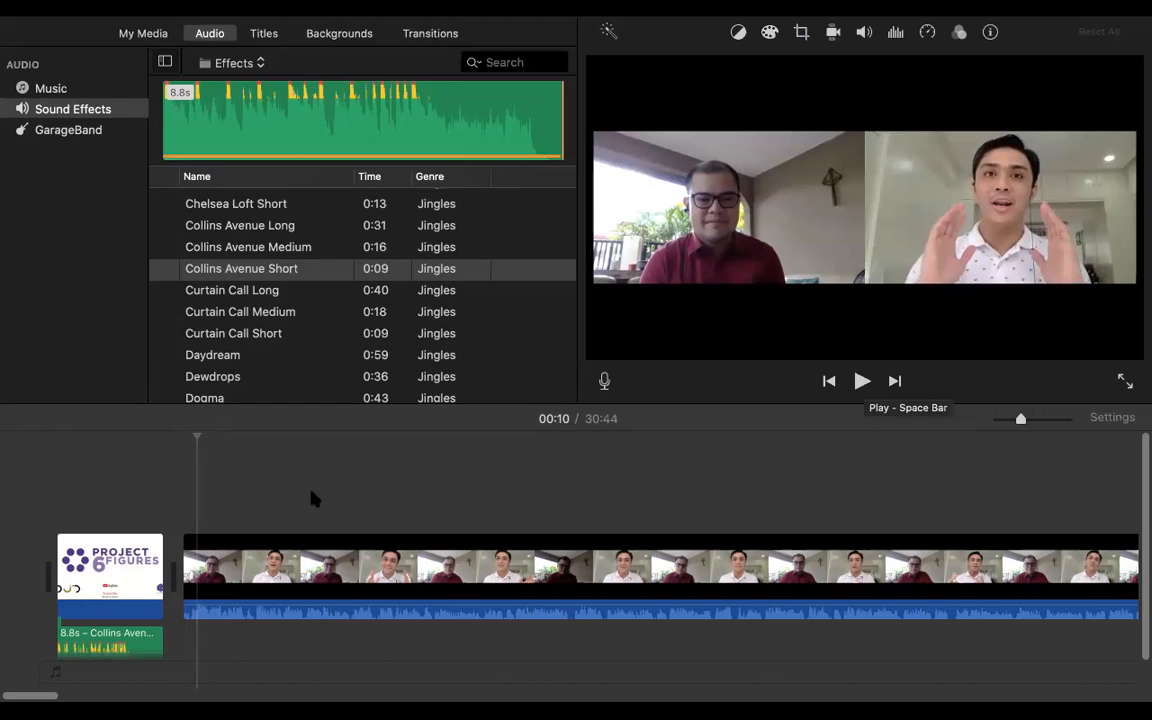
pyautogui.click(197, 562)
pyautogui.rightClick(197, 562)
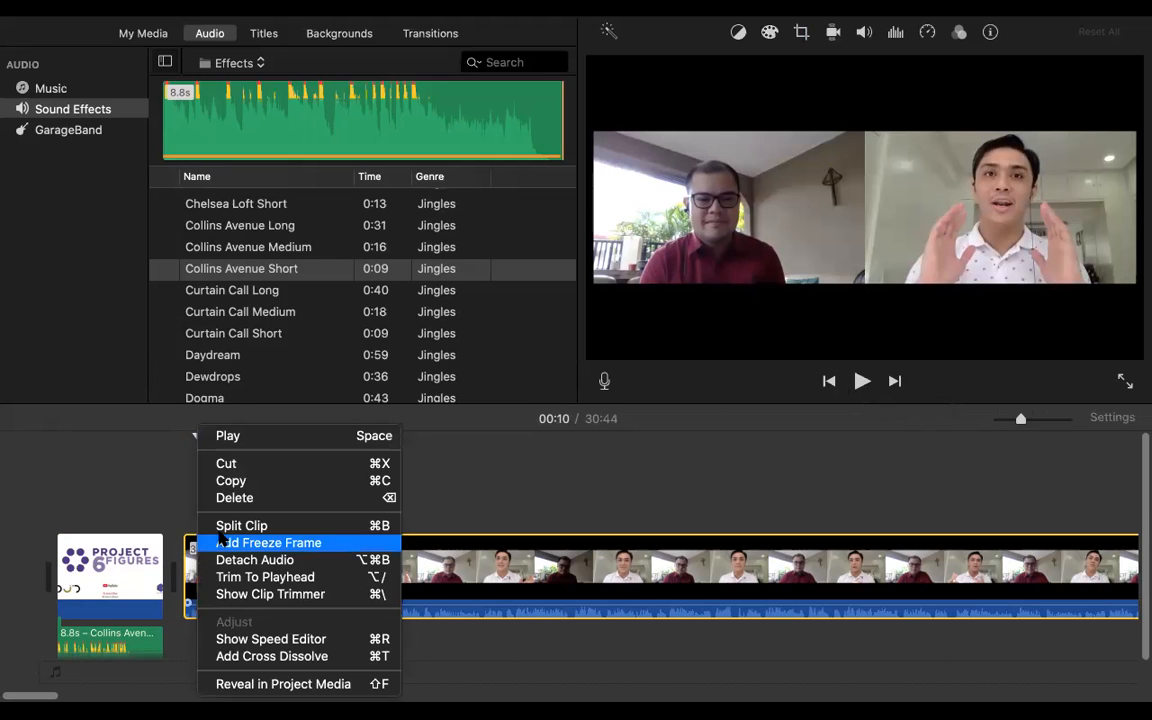
pyautogui.click(226, 528)
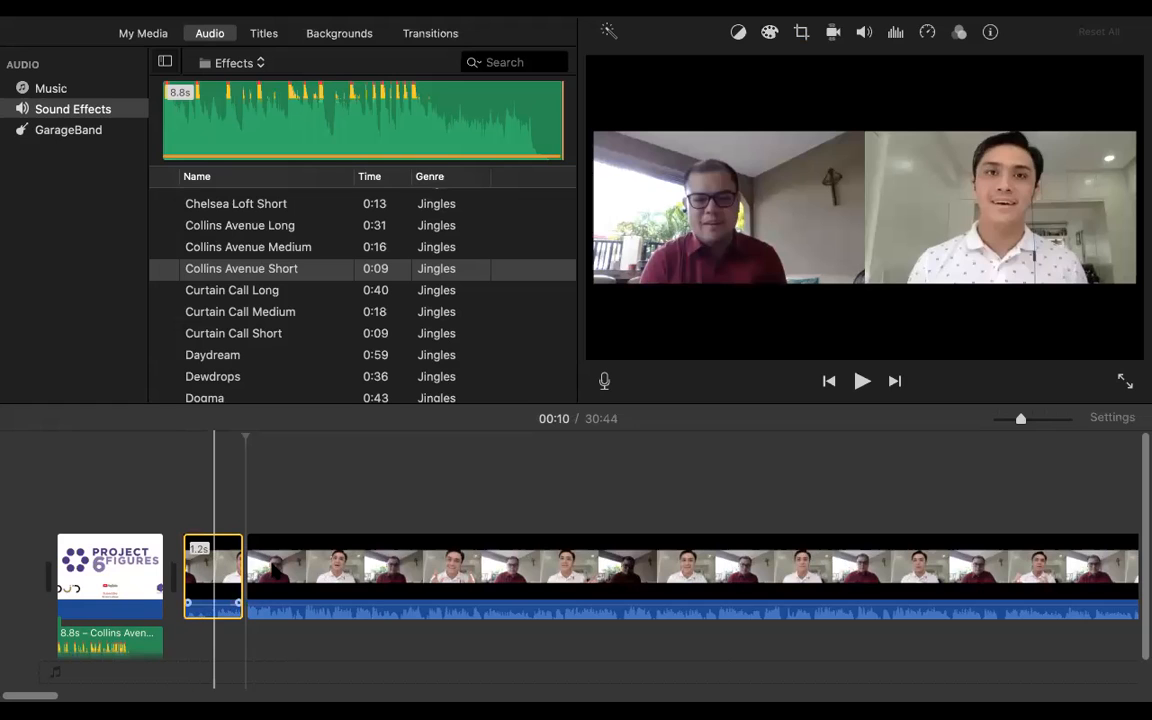
pyautogui.moveTo(203, 567); pyautogui.dragTo(250, 568)
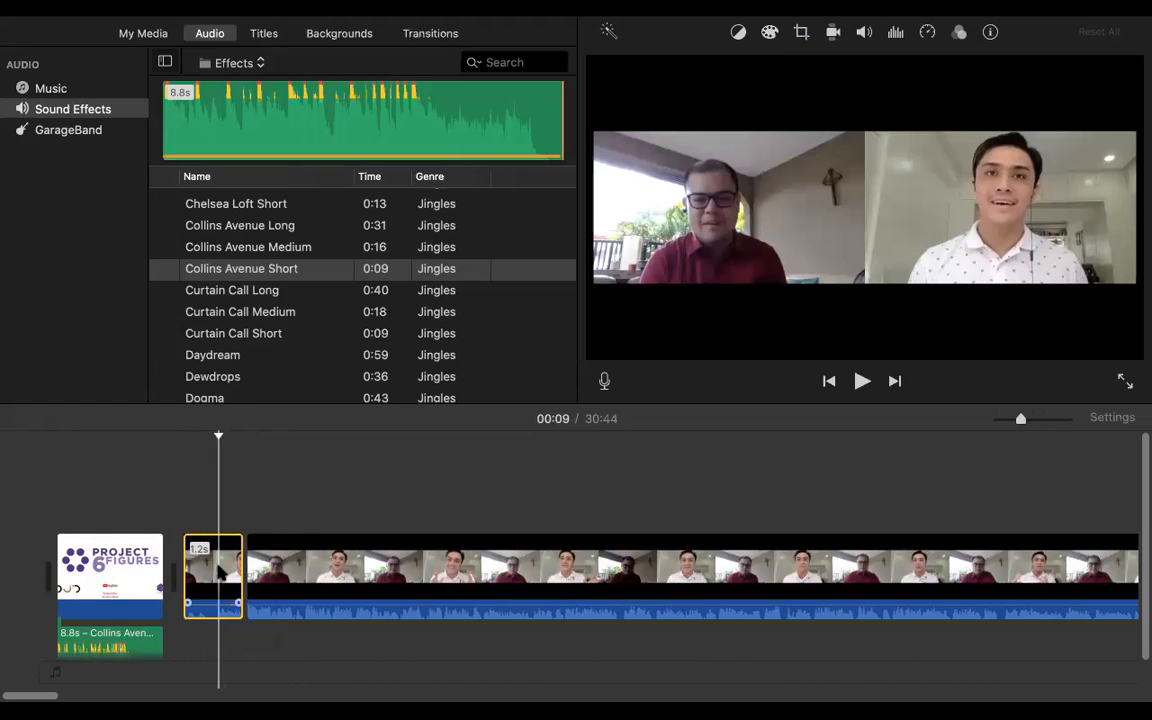
# Delete the selected 1.2 s piece from the start of the interview and play from the intro image to check the cut.
pyautogui.press('Delete')
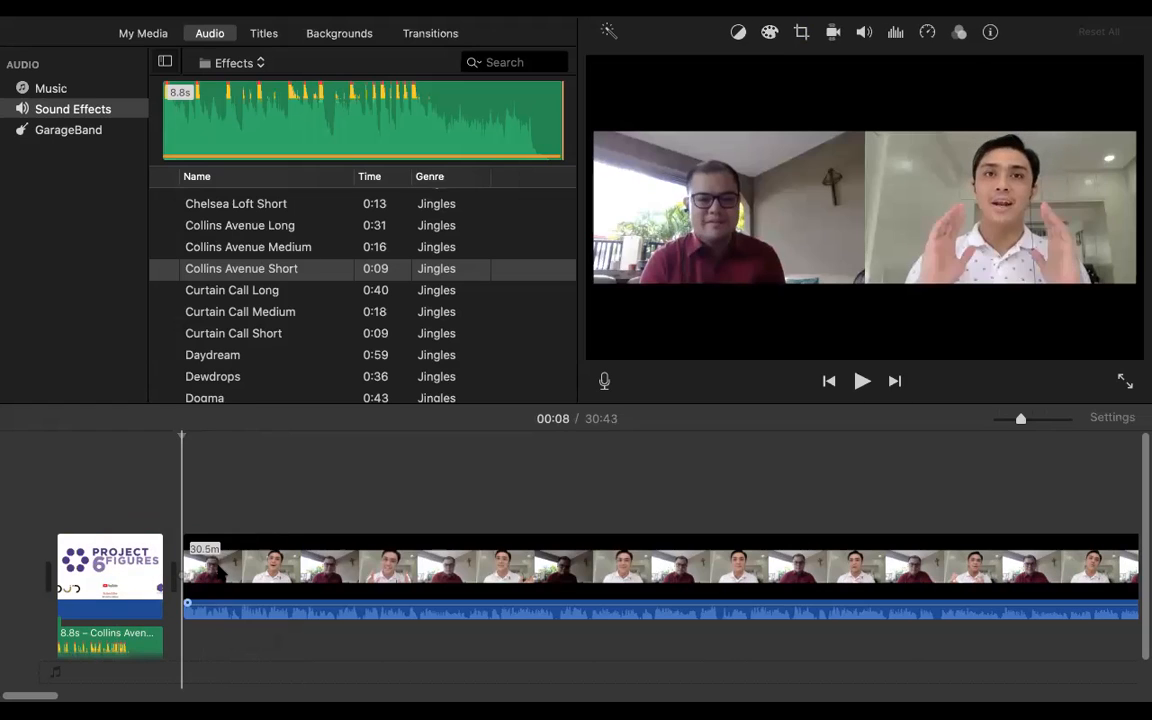
pyautogui.click(157, 516)
pyautogui.press('space')
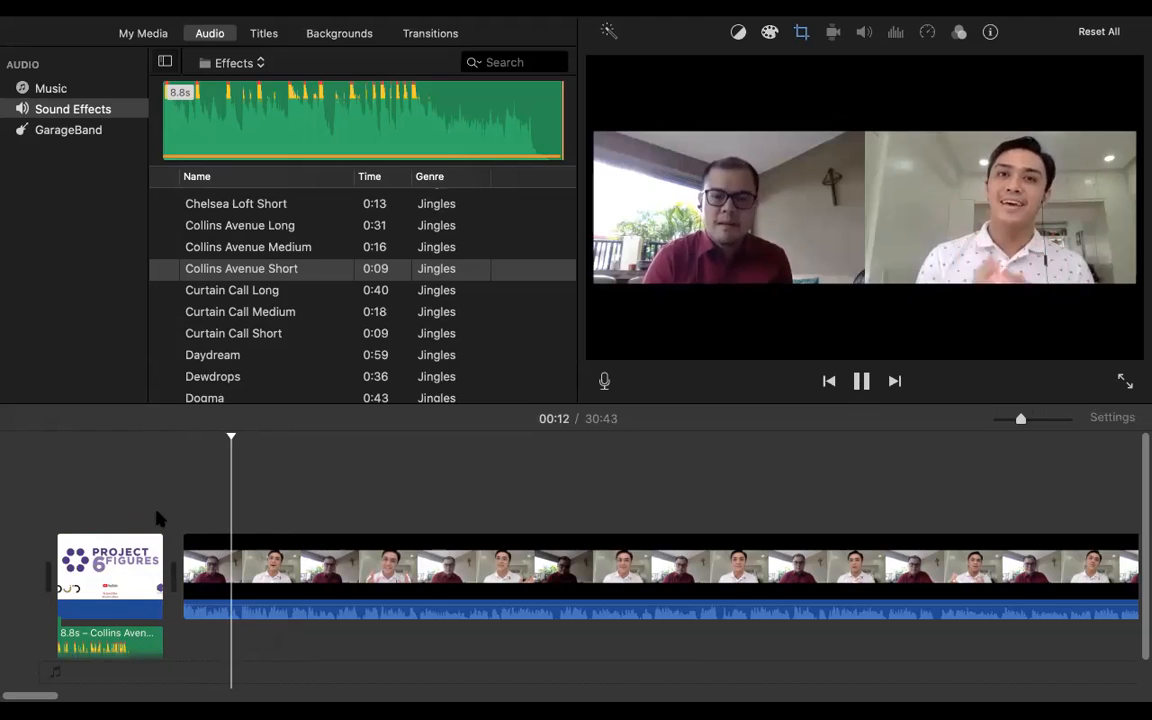
pyautogui.press('space')
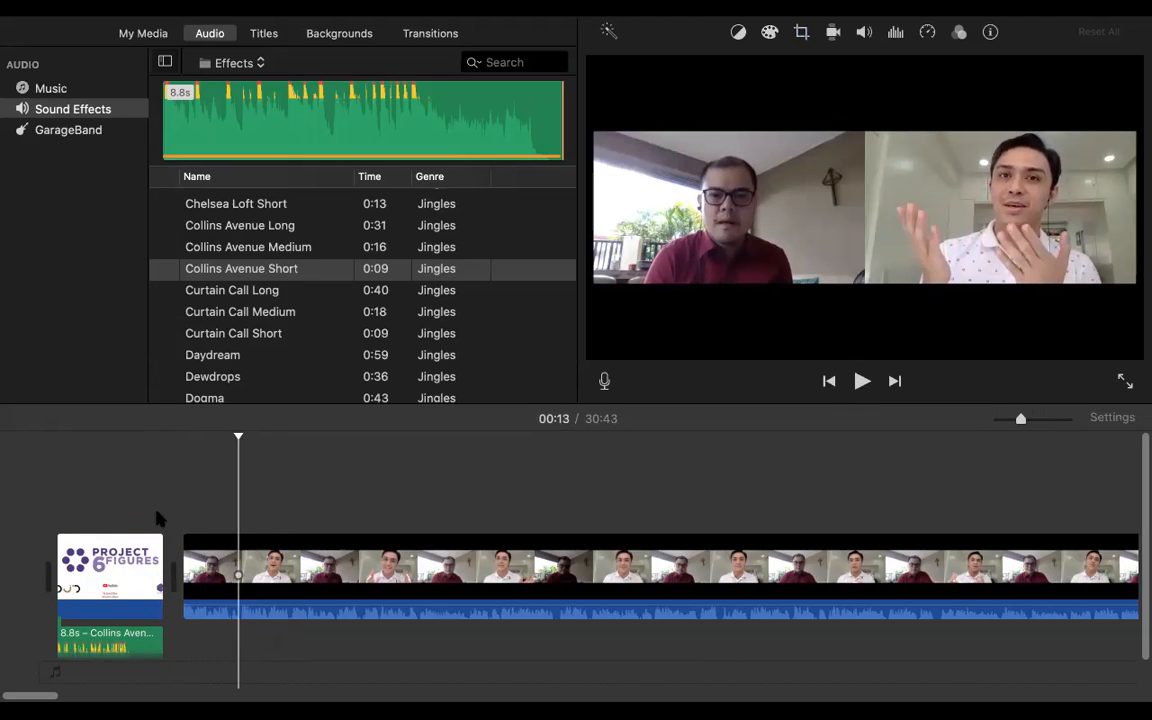
# Play through parts of the interview to find the end of its opening section and split the clip at 01:53.
pyautogui.click(606, 511)
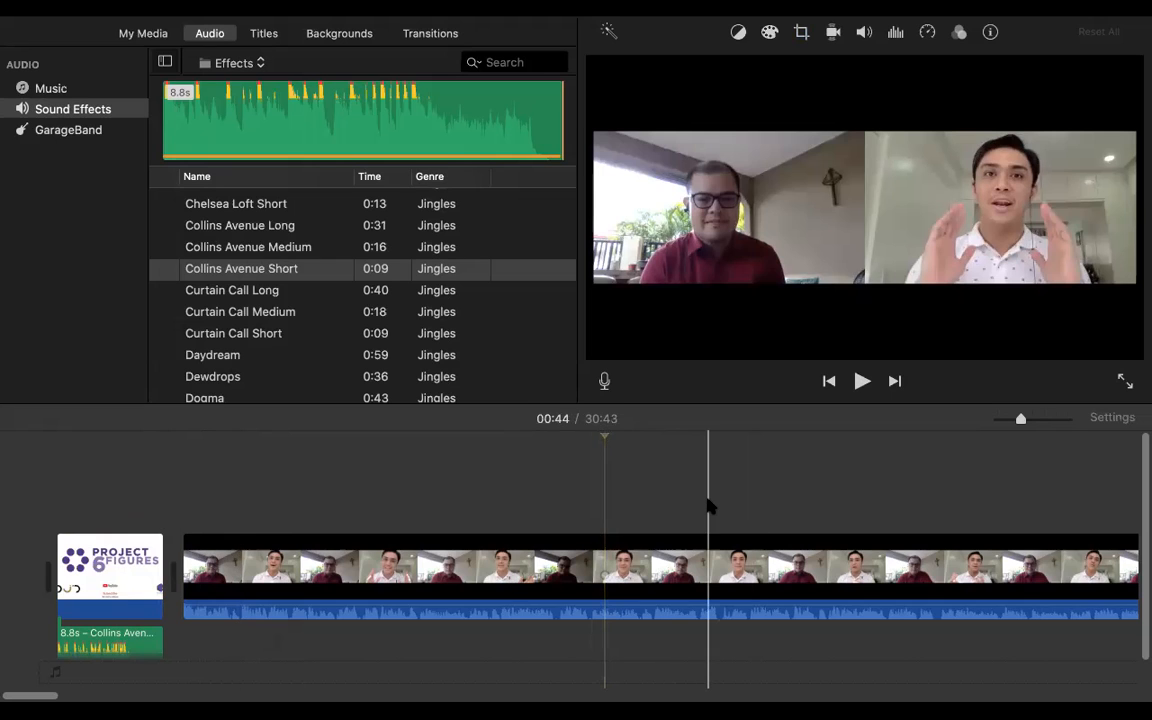
pyautogui.click(708, 507)
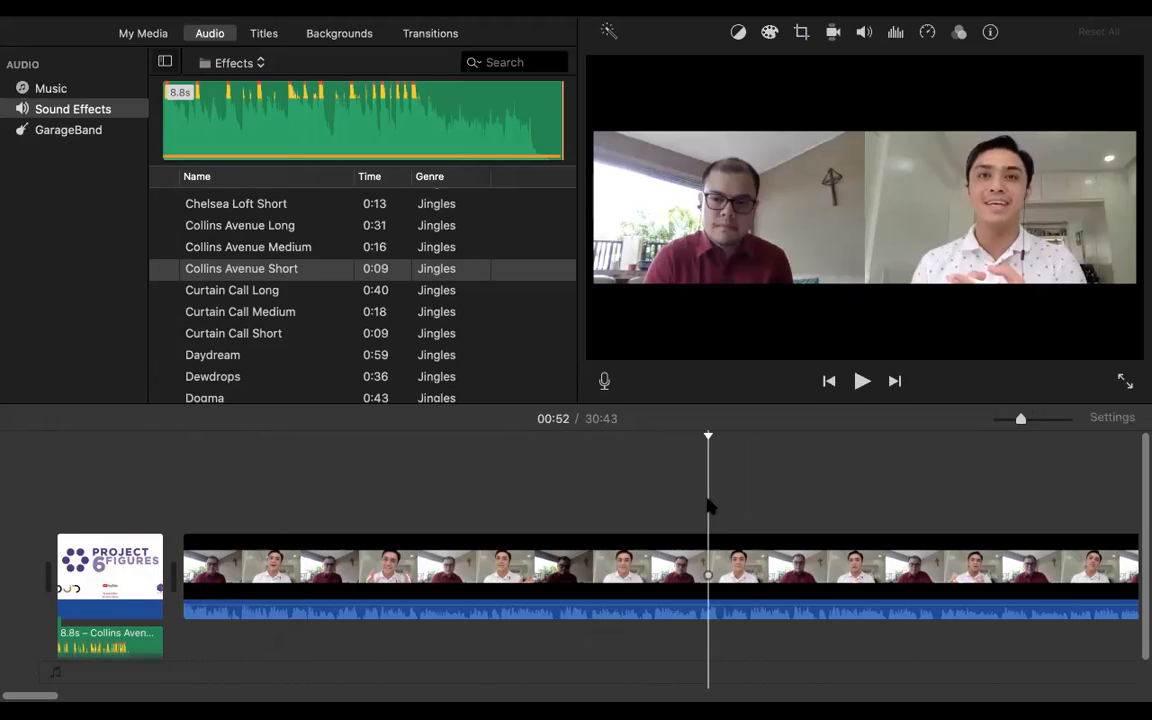
pyautogui.moveTo(708, 507); pyautogui.dragTo(762, 510)
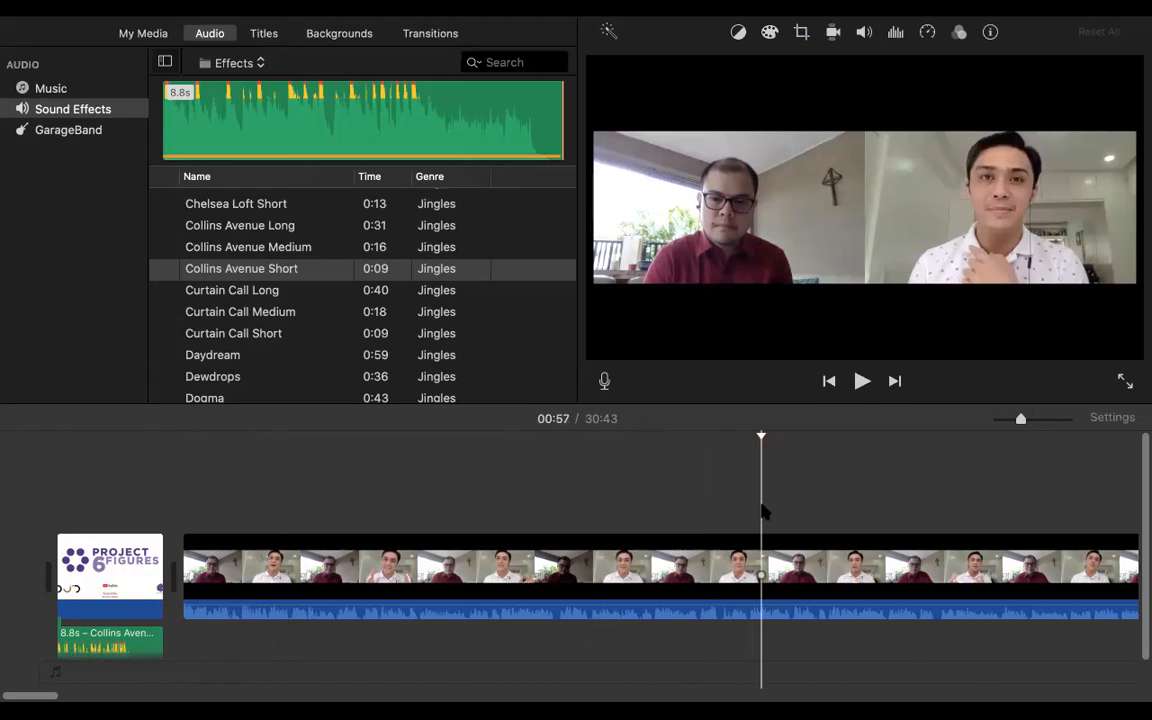
pyautogui.press('space')
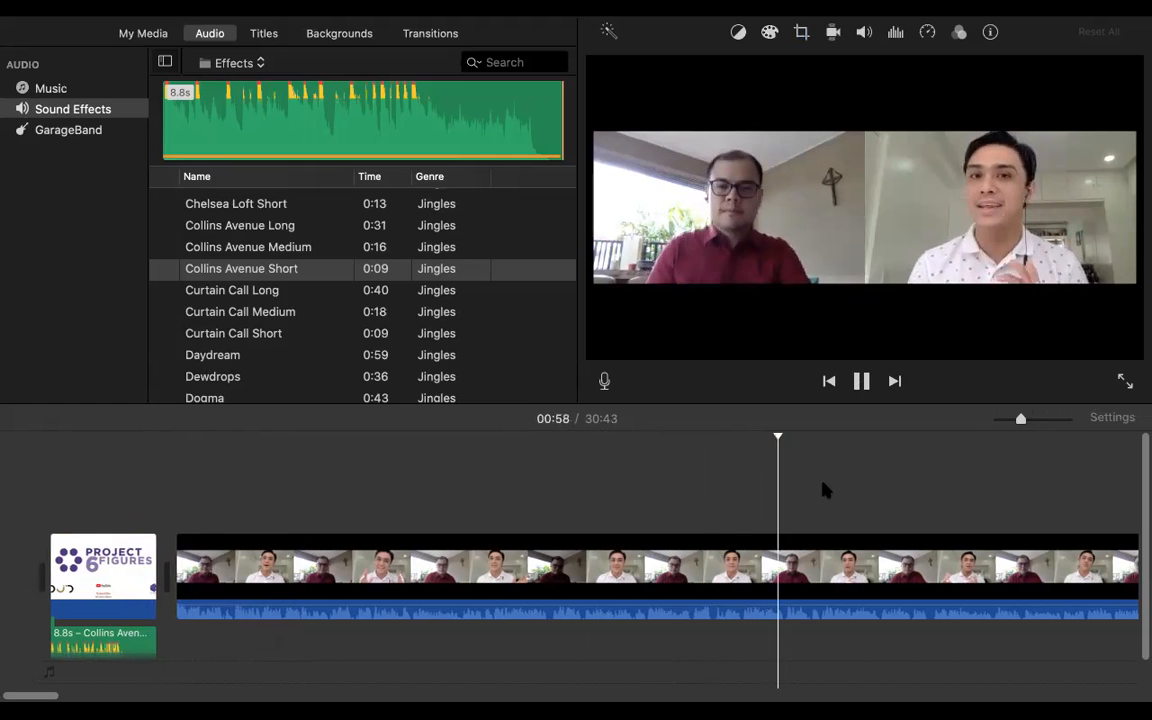
pyautogui.hscroll(4, 825, 490)
pyautogui.click(762, 484)
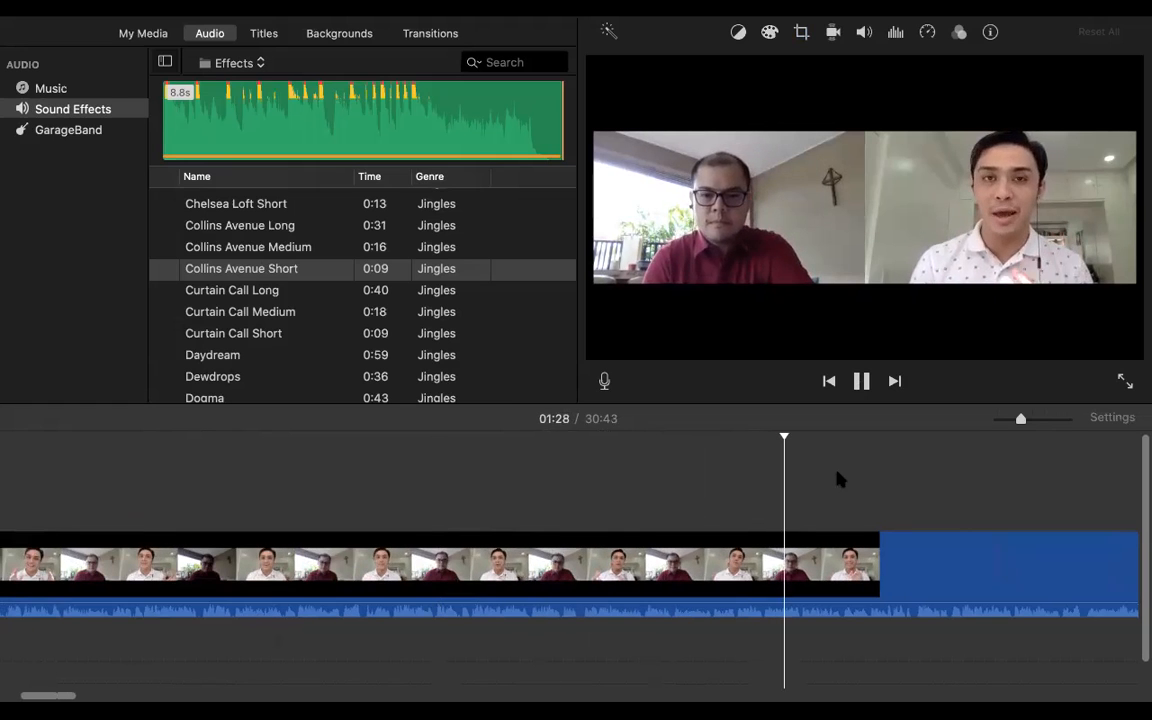
pyautogui.hscroll(3, 836, 478)
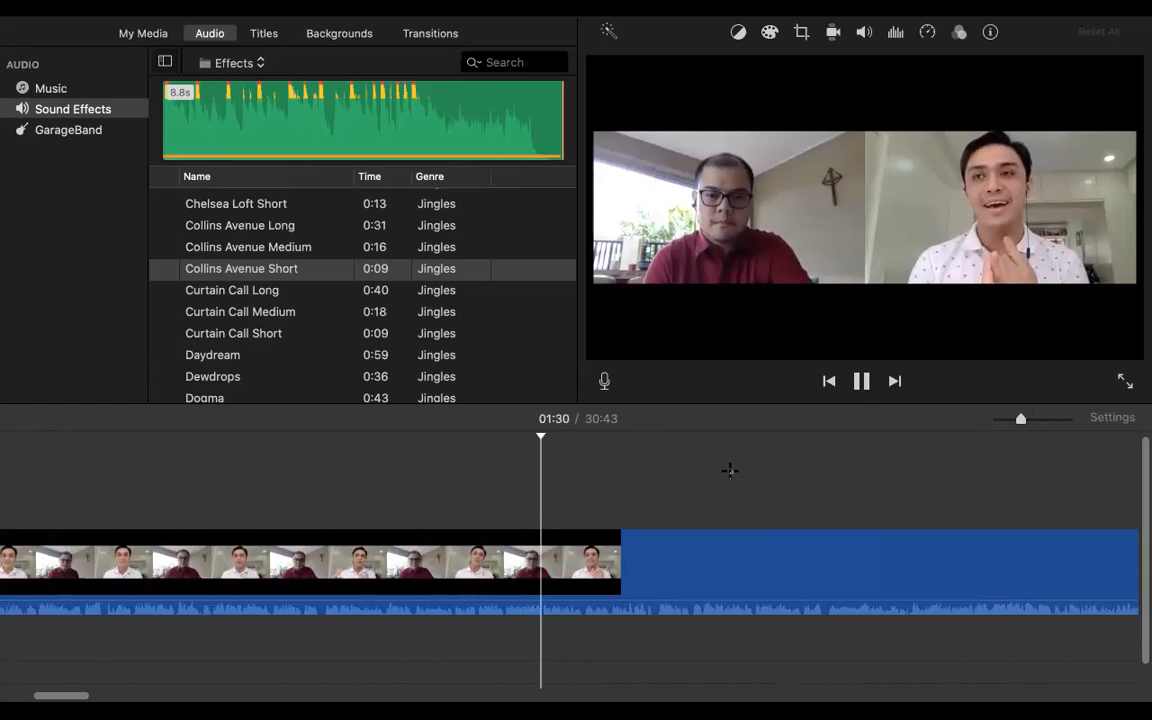
pyautogui.click(730, 470)
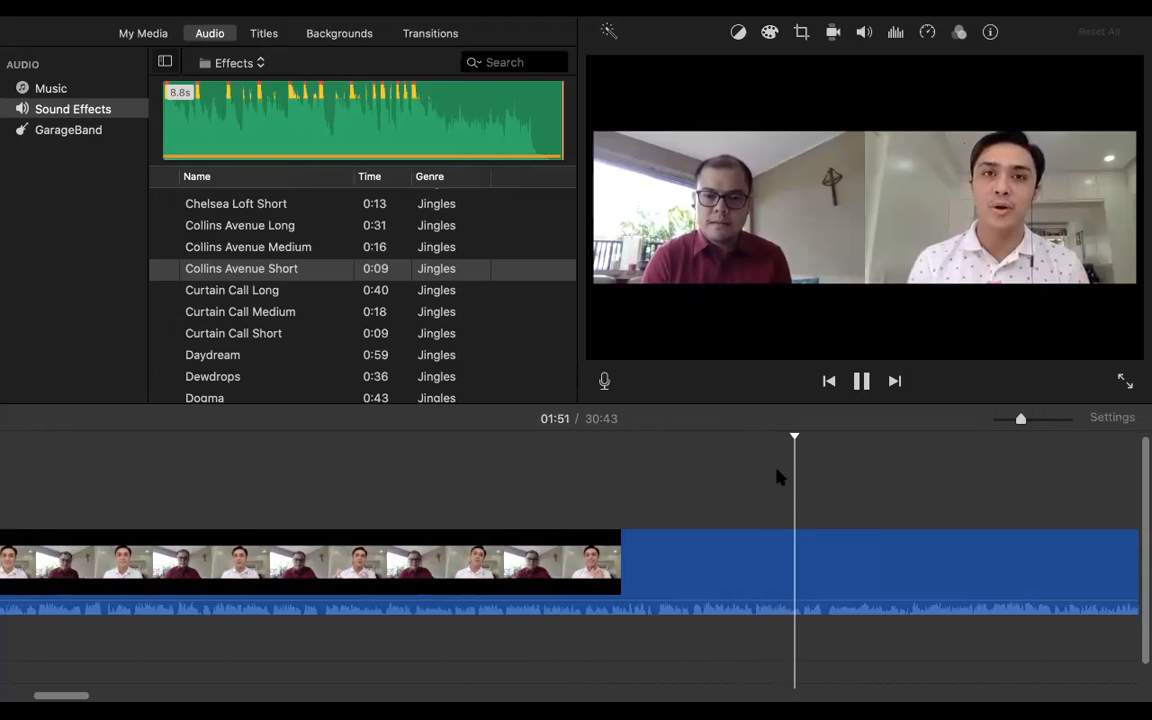
pyautogui.press('space')
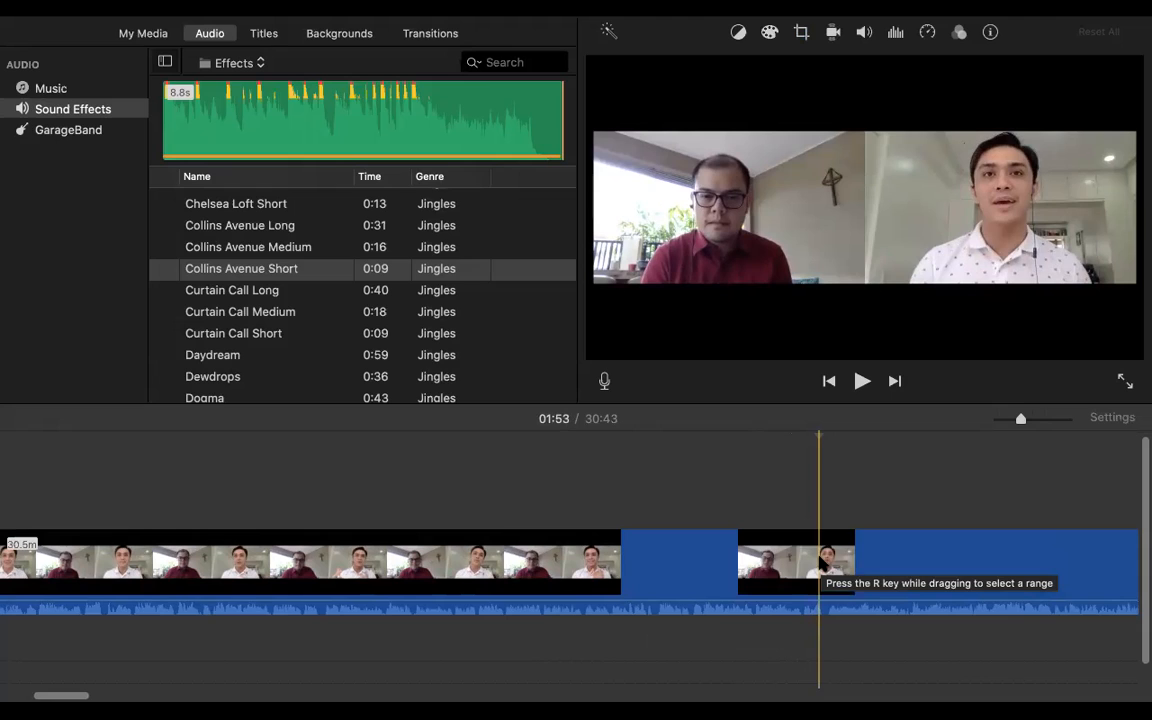
pyautogui.rightClick(821, 565)
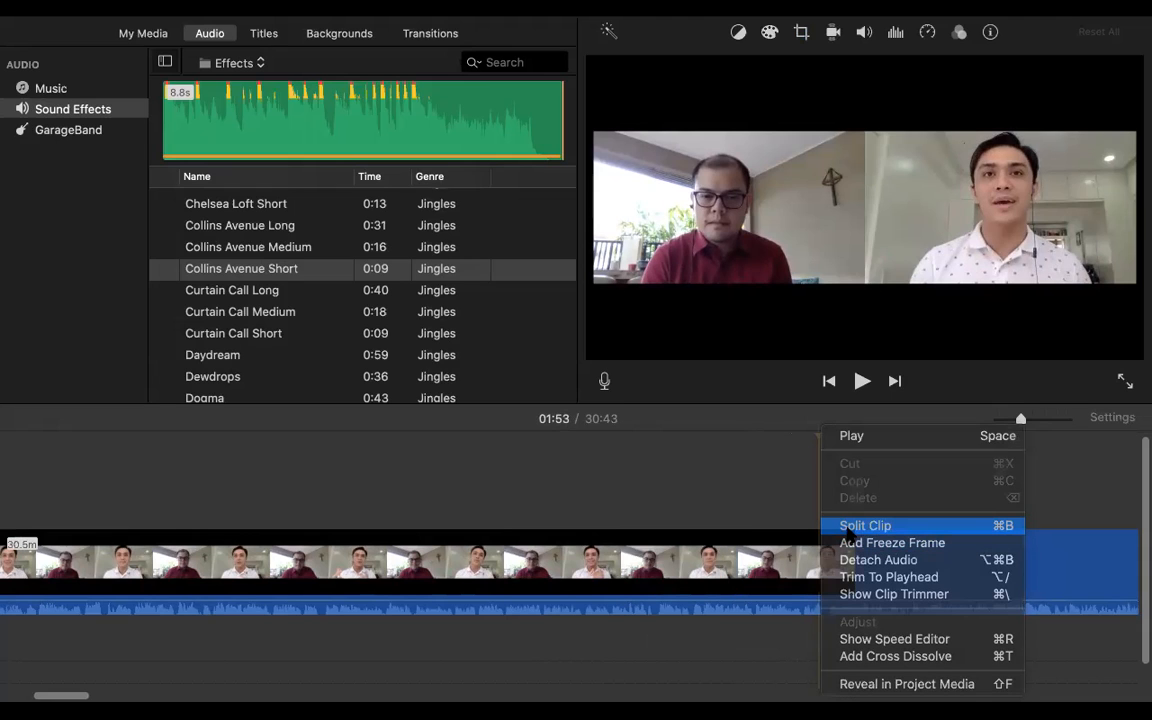
pyautogui.click(850, 526)
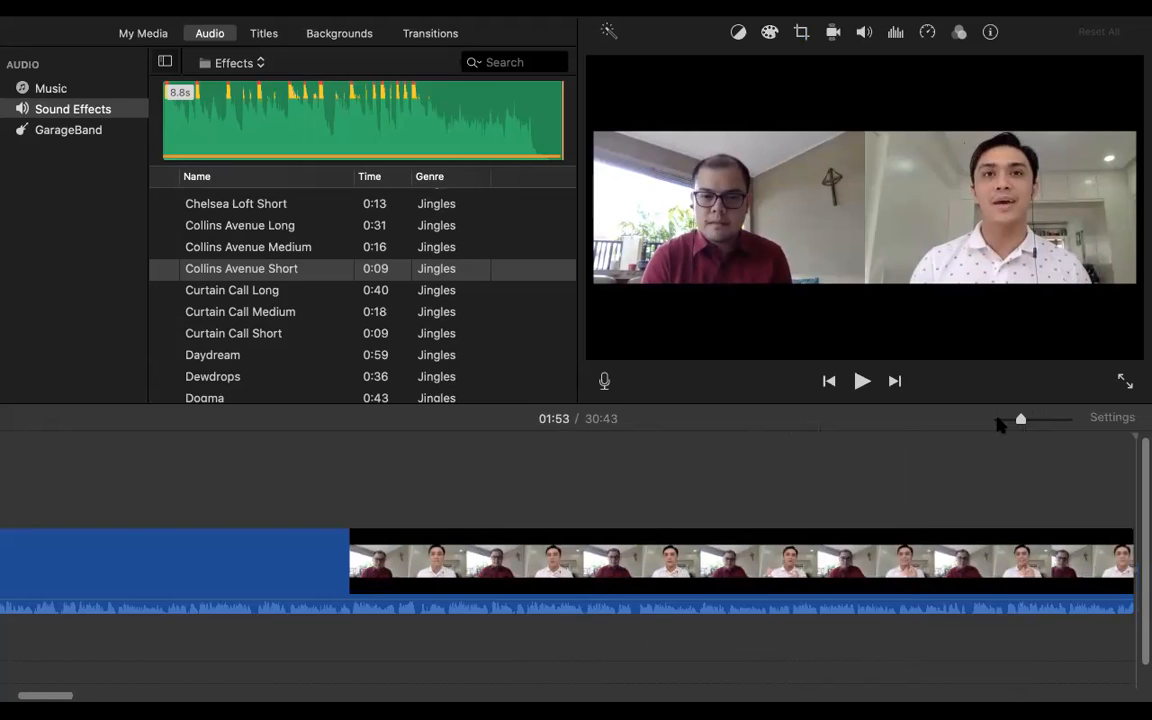
# Move the first interview segment in front of the intro image at the start of the timeline.
pyautogui.click(1000, 421)
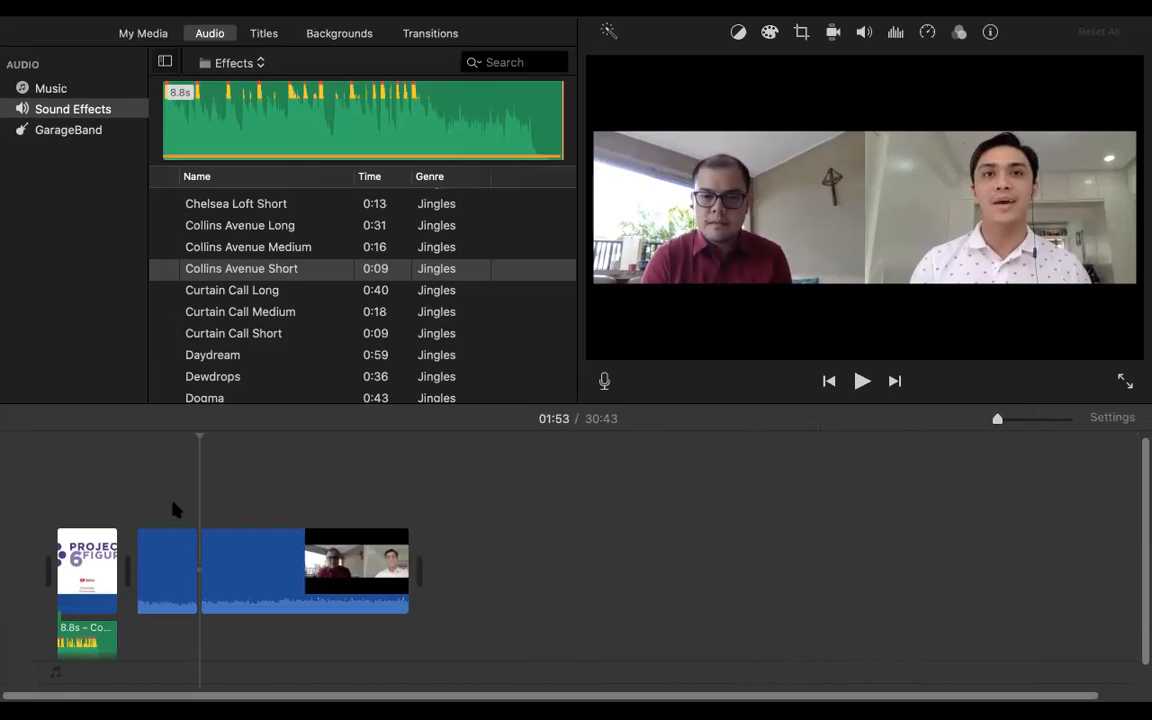
pyautogui.click(179, 562)
pyautogui.moveTo(118, 565); pyautogui.dragTo(77, 566)
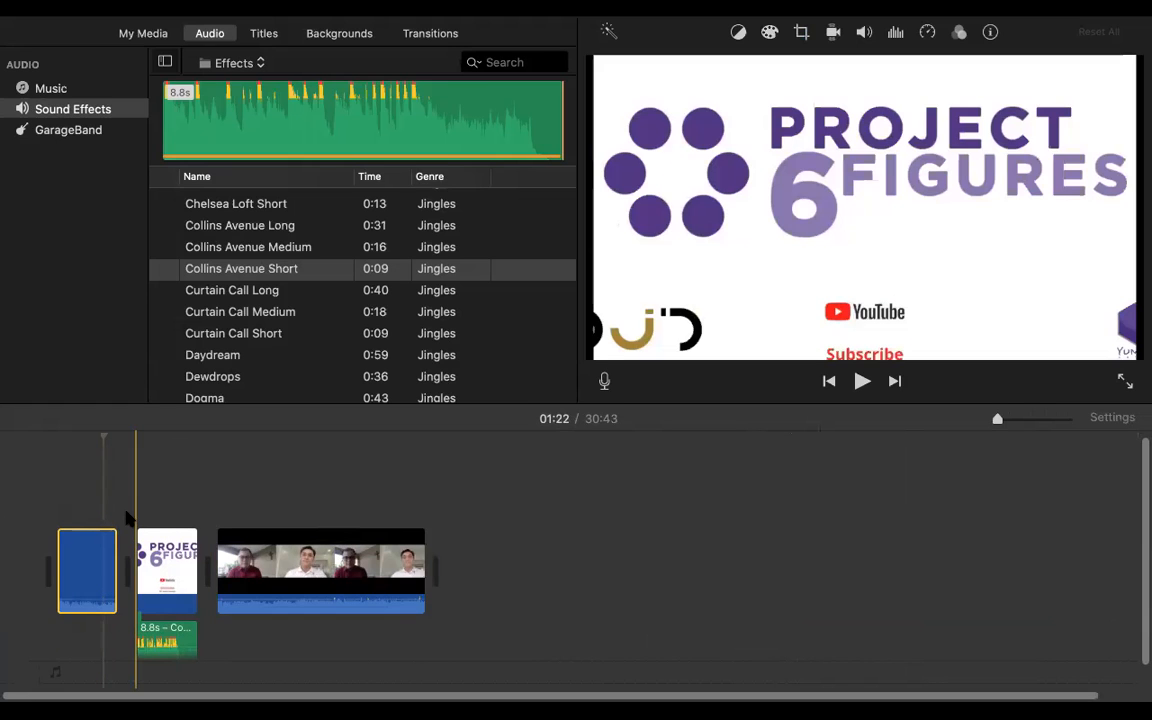
# Play the start of the movie and the passage from the opening interview segment into the intro image to check the new order.
pyautogui.click(57, 514)
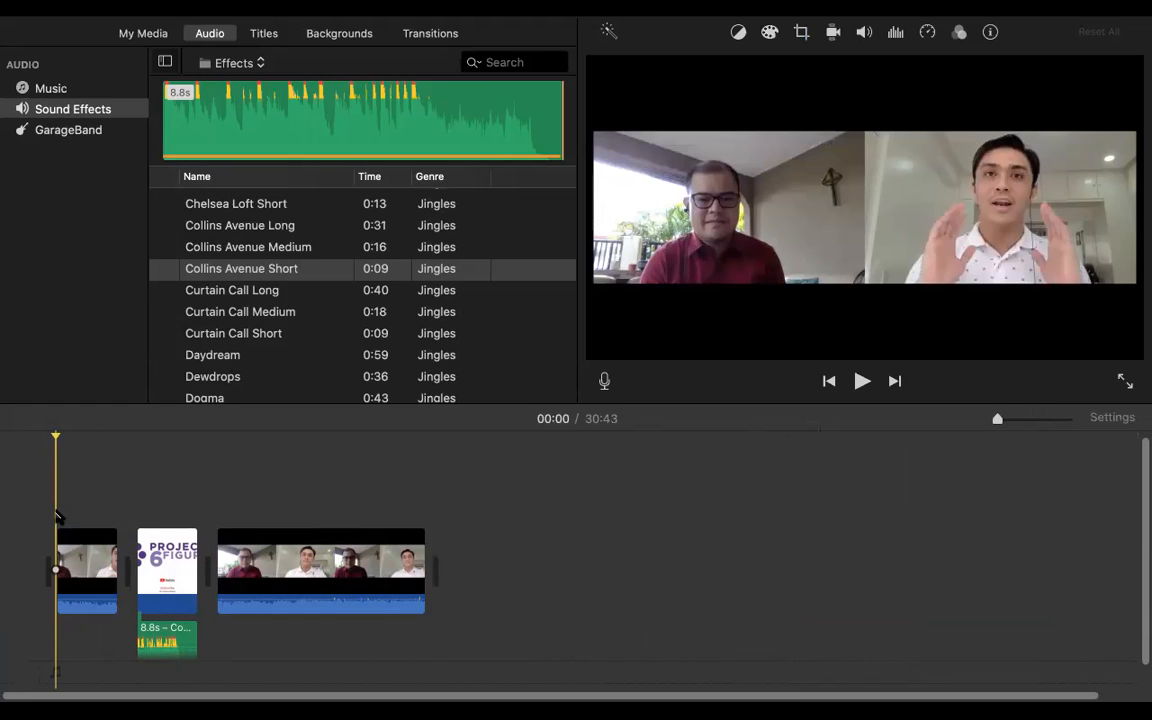
pyautogui.press('space')
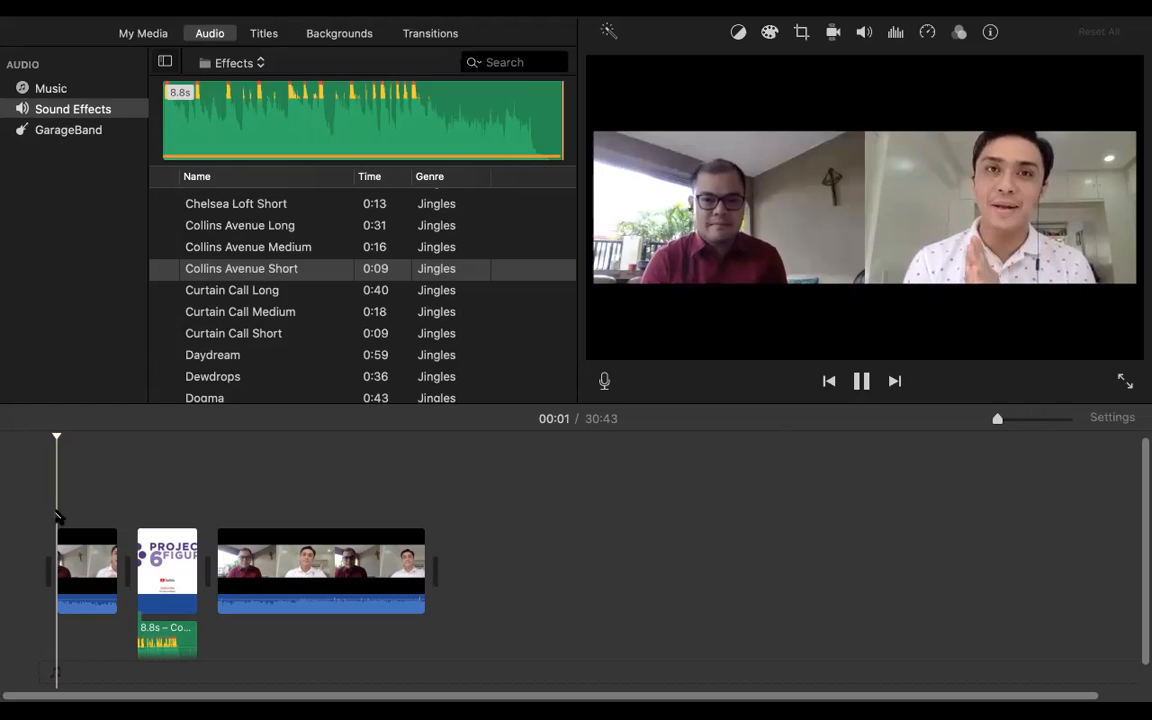
pyautogui.press('space')
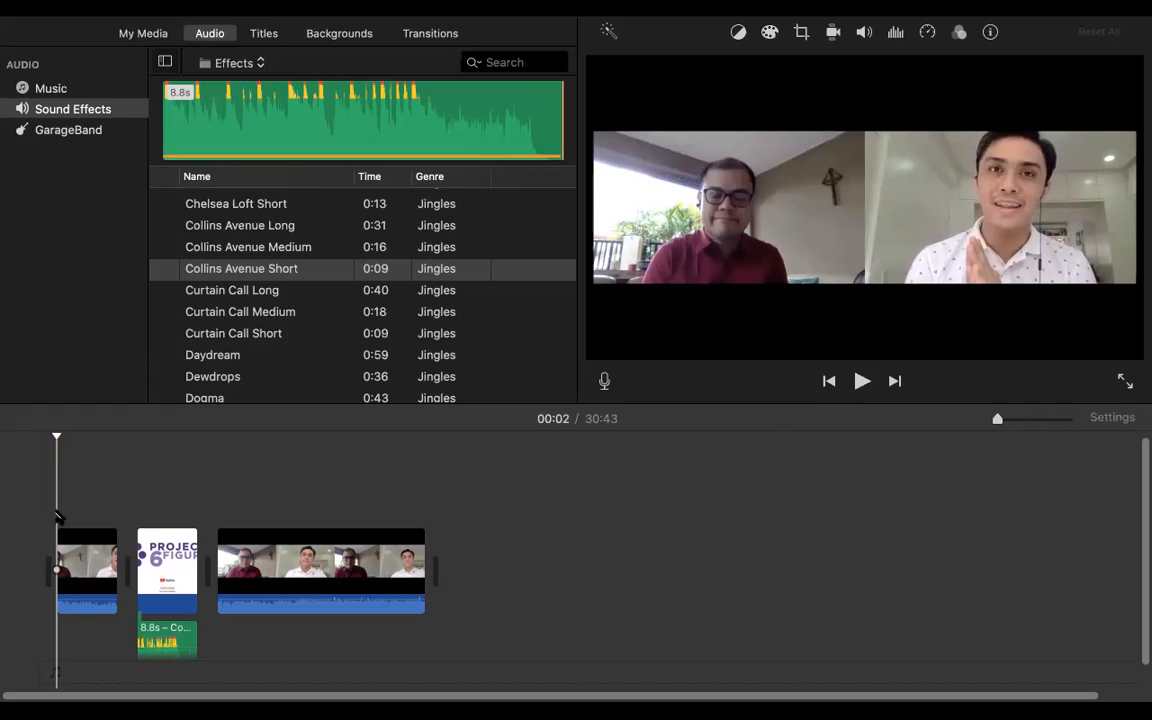
pyautogui.click(111, 497)
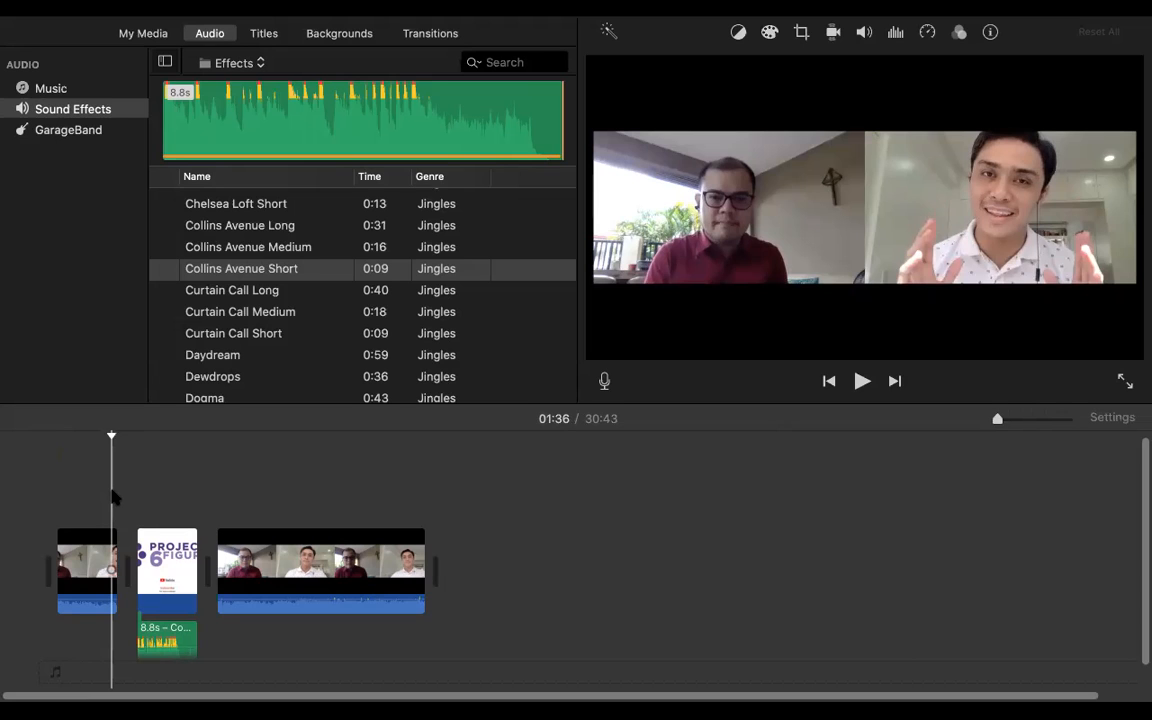
pyautogui.press('space')
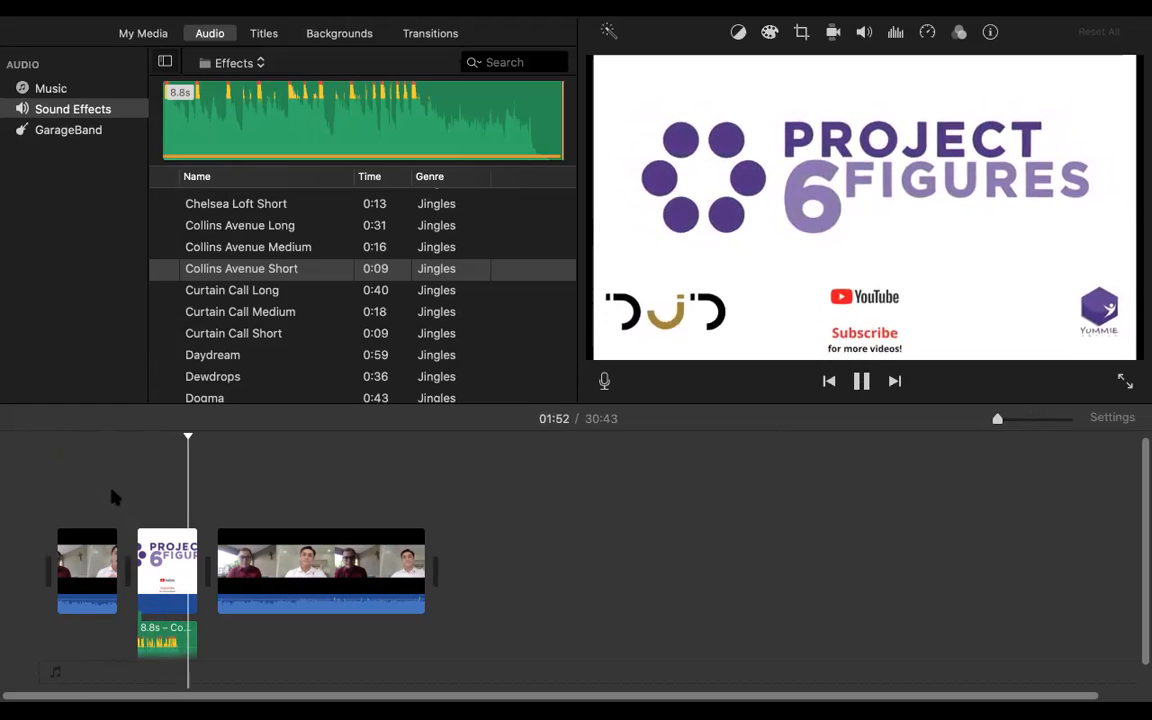
pyautogui.press('space')
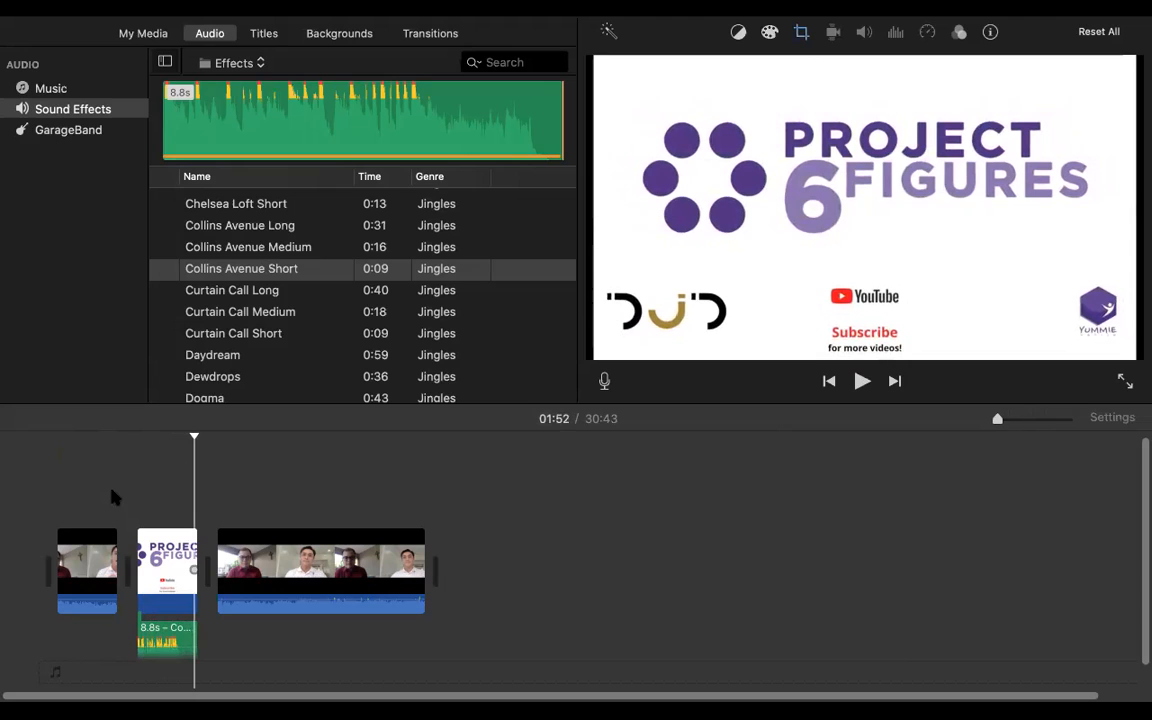
pyautogui.click(222, 452)
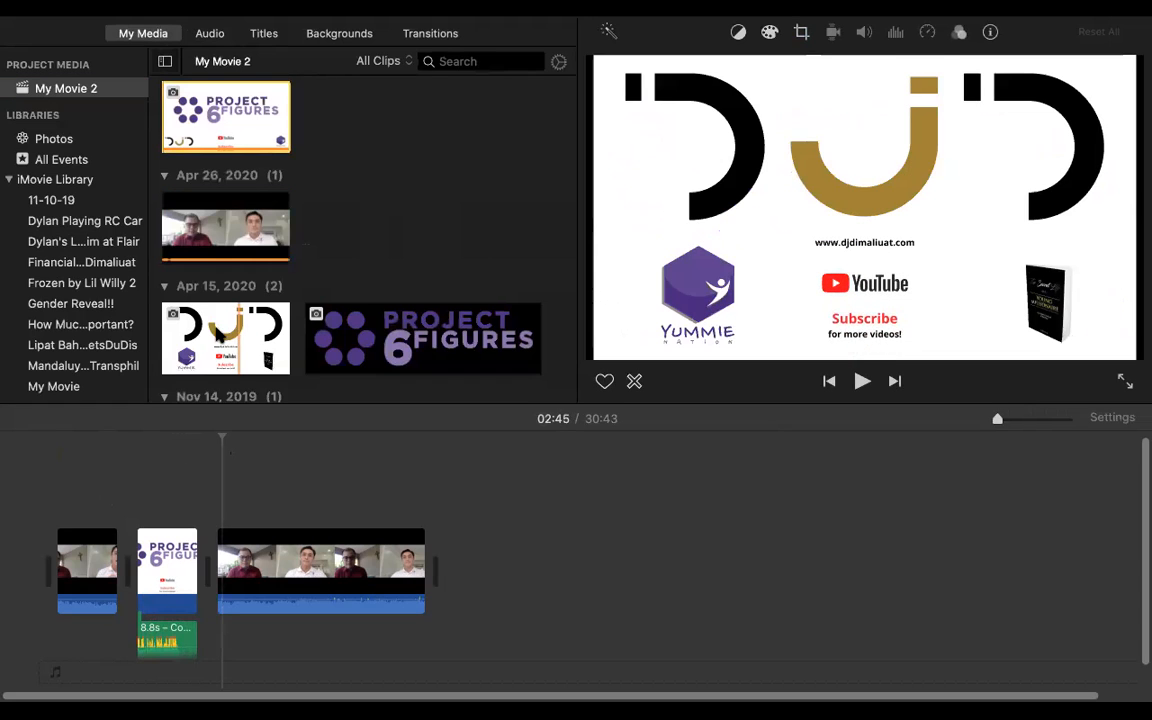
# Add the DJD outro image at the end of the timeline and place a copy of the Collins Avenue Short jingle beneath it.
pyautogui.moveTo(270, 368); pyautogui.dragTo(474, 555)
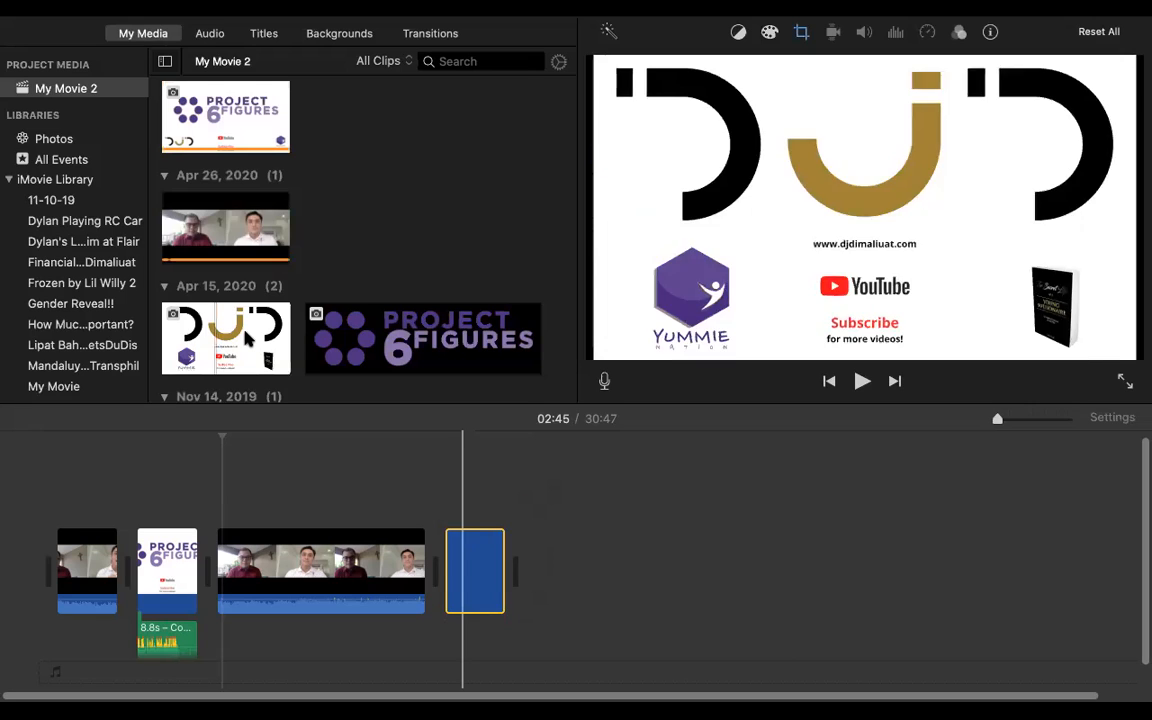
pyautogui.click(254, 350)
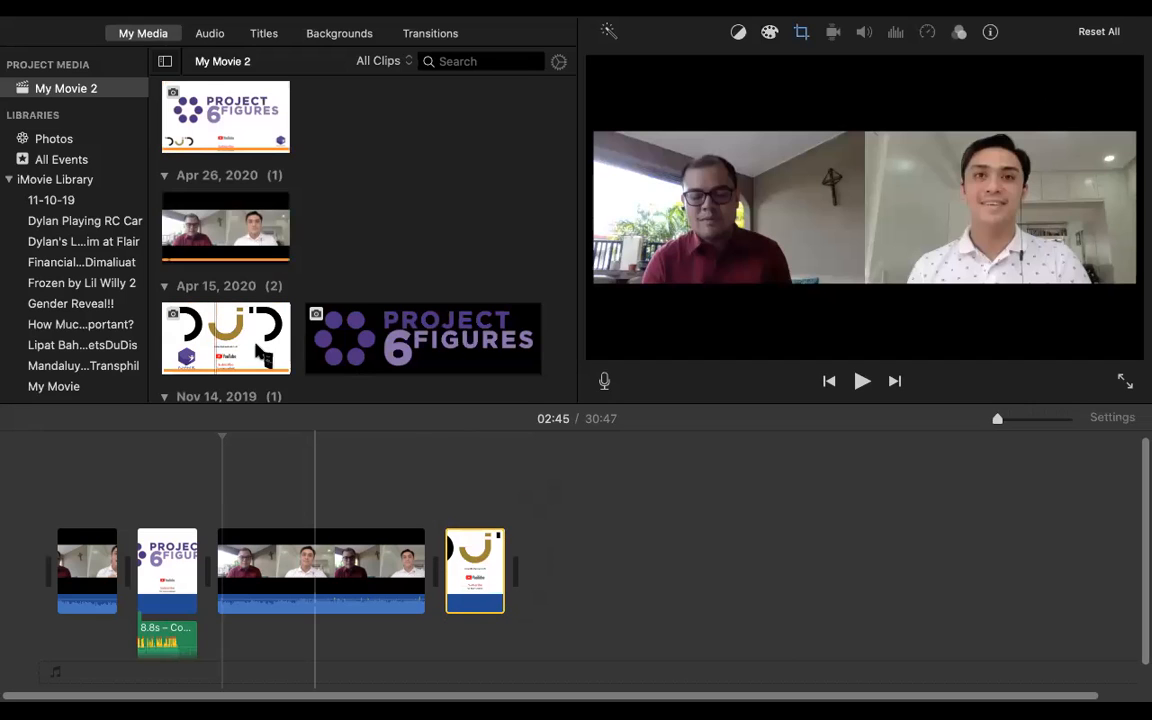
pyautogui.click(166, 643)
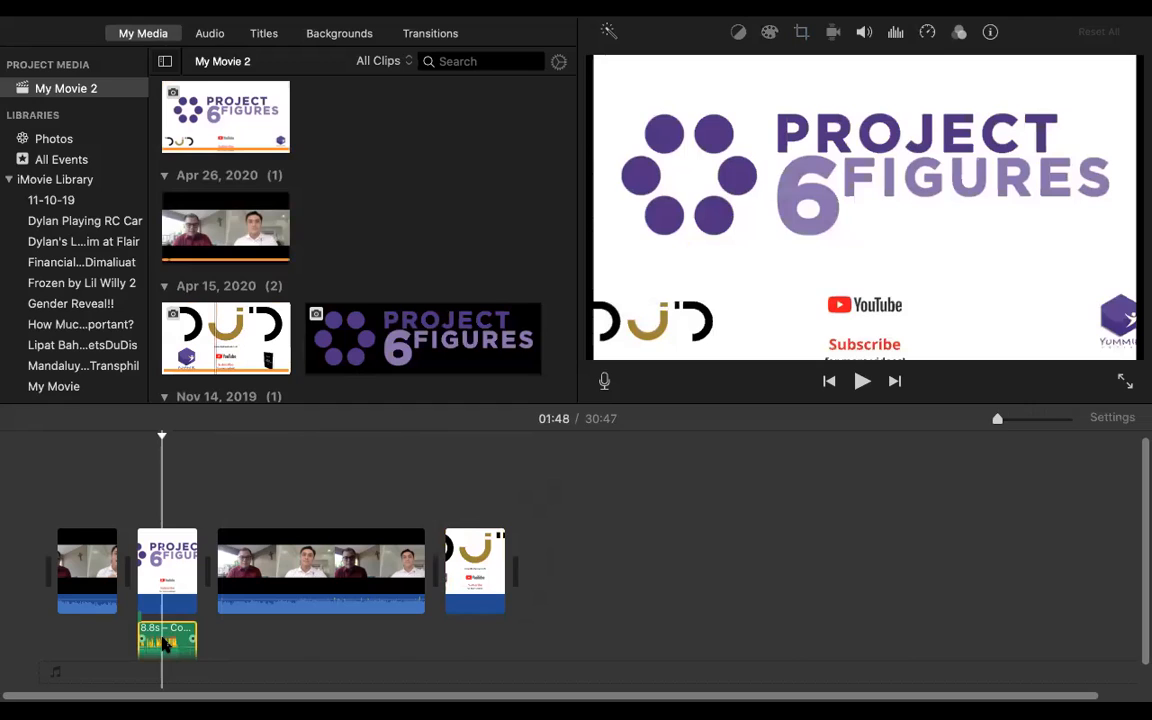
pyautogui.click(449, 634)
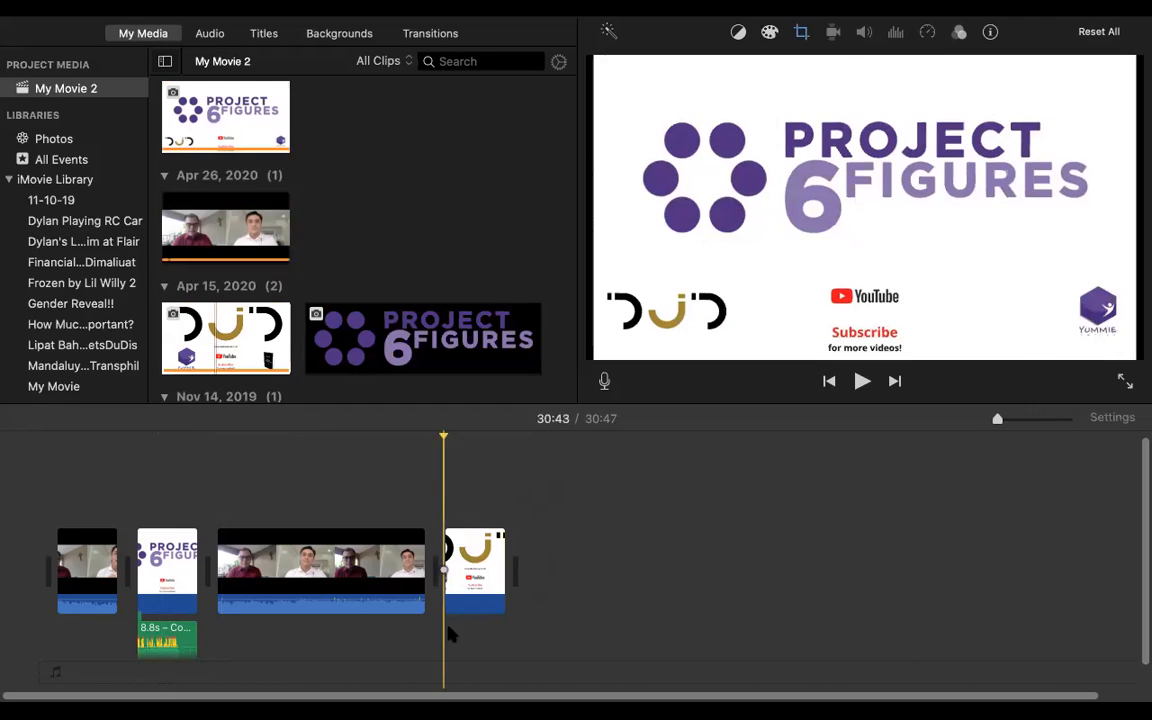
pyautogui.press('super+v')
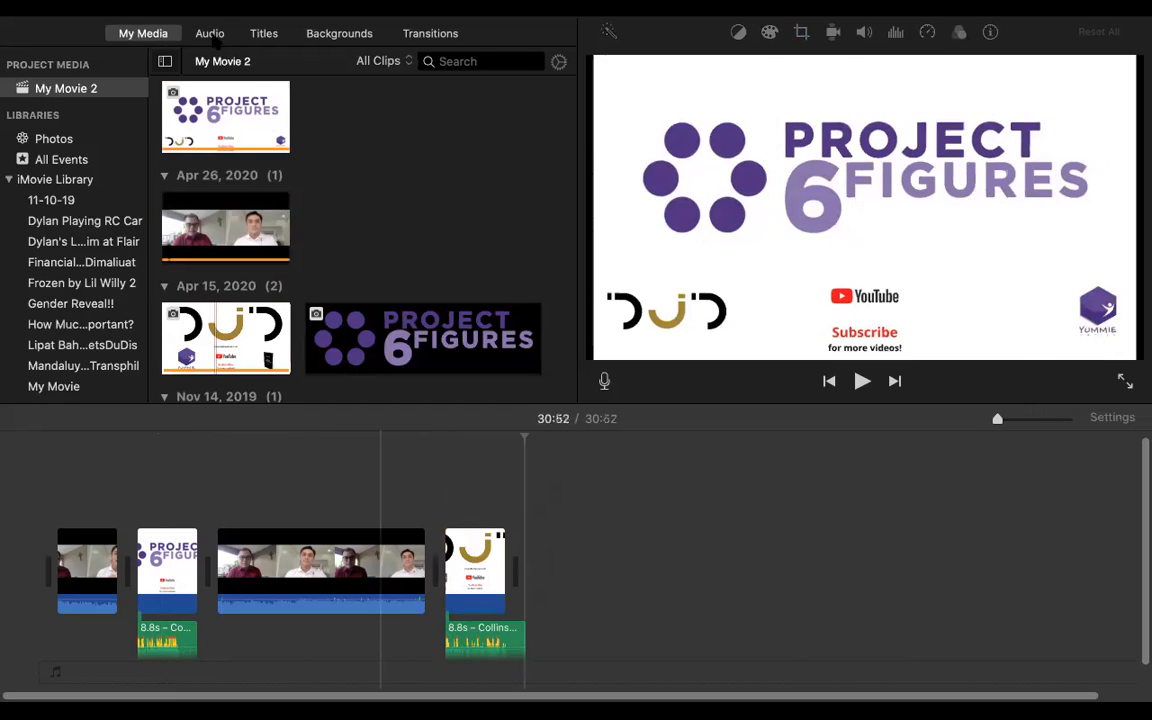
pyautogui.click(210, 34)
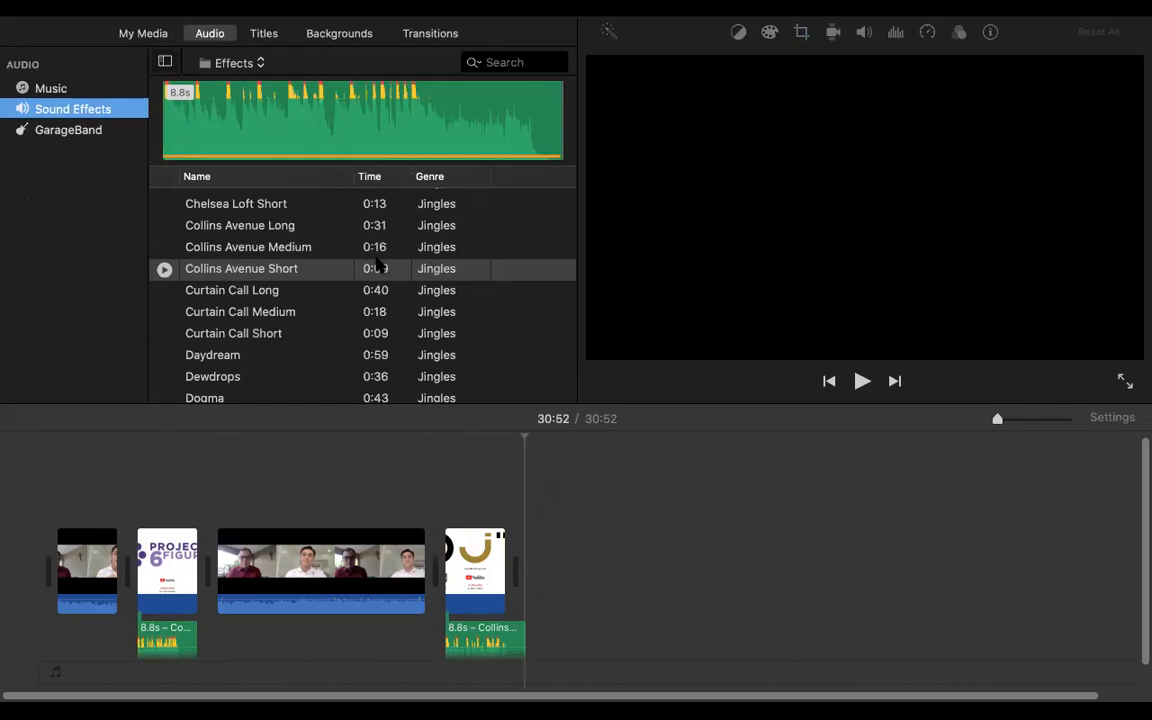
# Extend the outro image so it ends together with its 8.8 s Collins Avenue Short jingle.
pyautogui.click(445, 505)
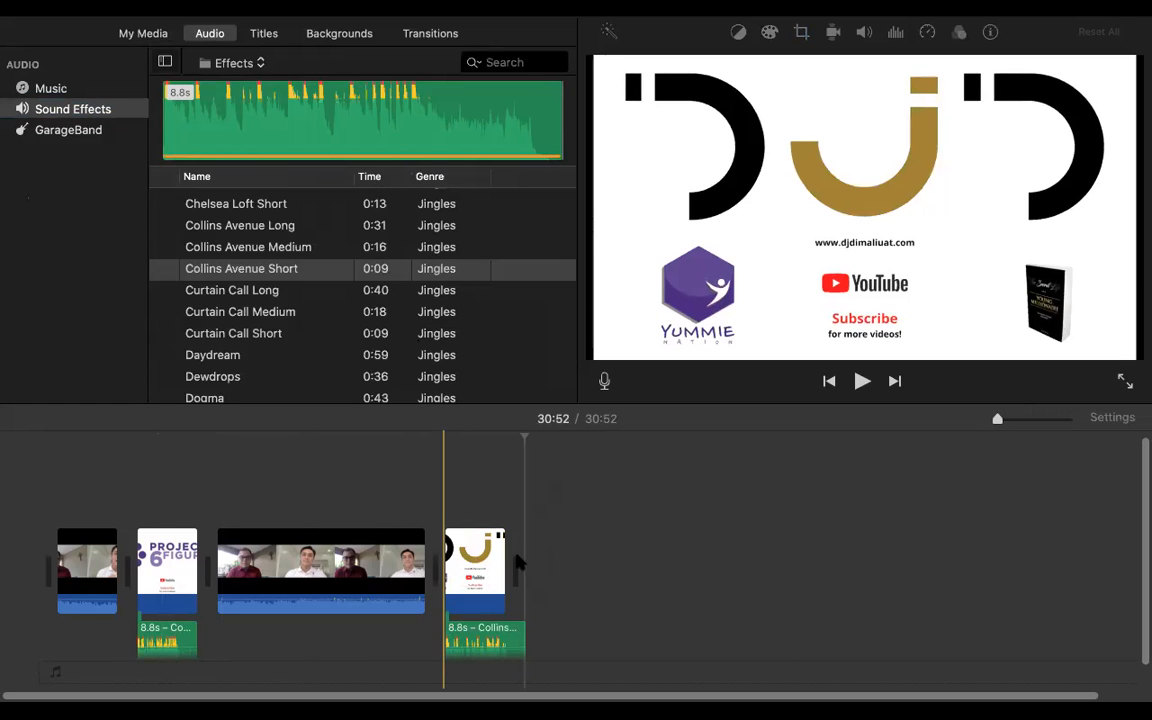
pyautogui.moveTo(507, 567); pyautogui.dragTo(508, 563)
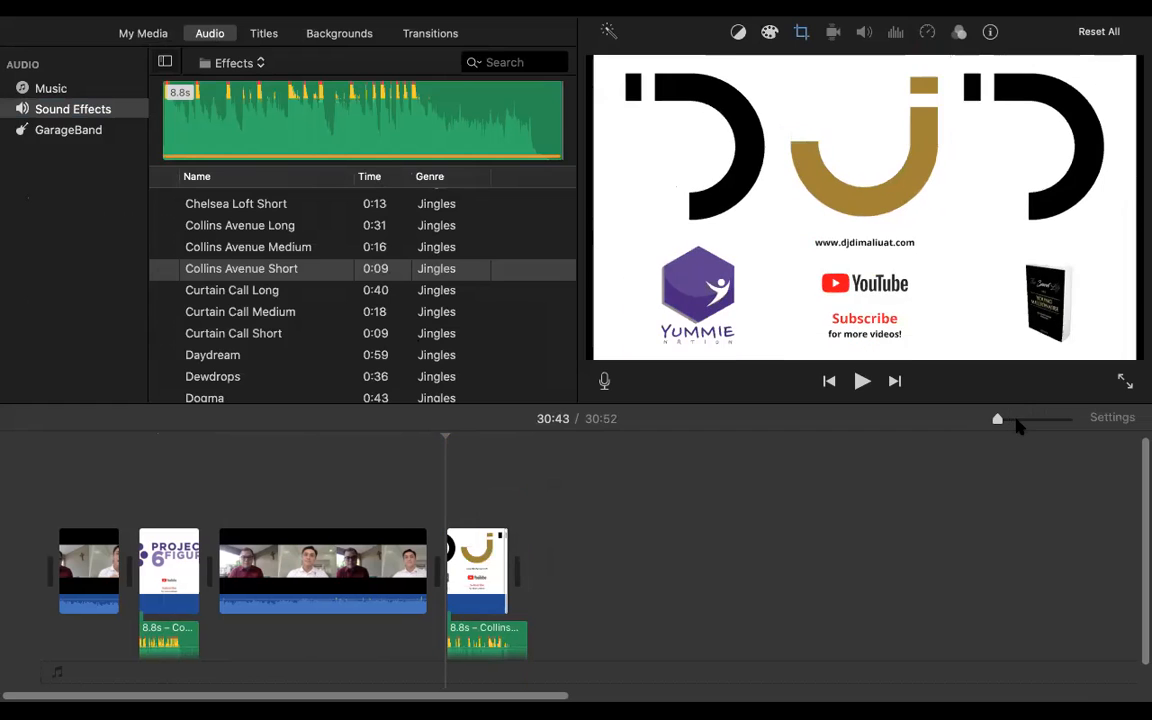
pyautogui.click(1025, 425)
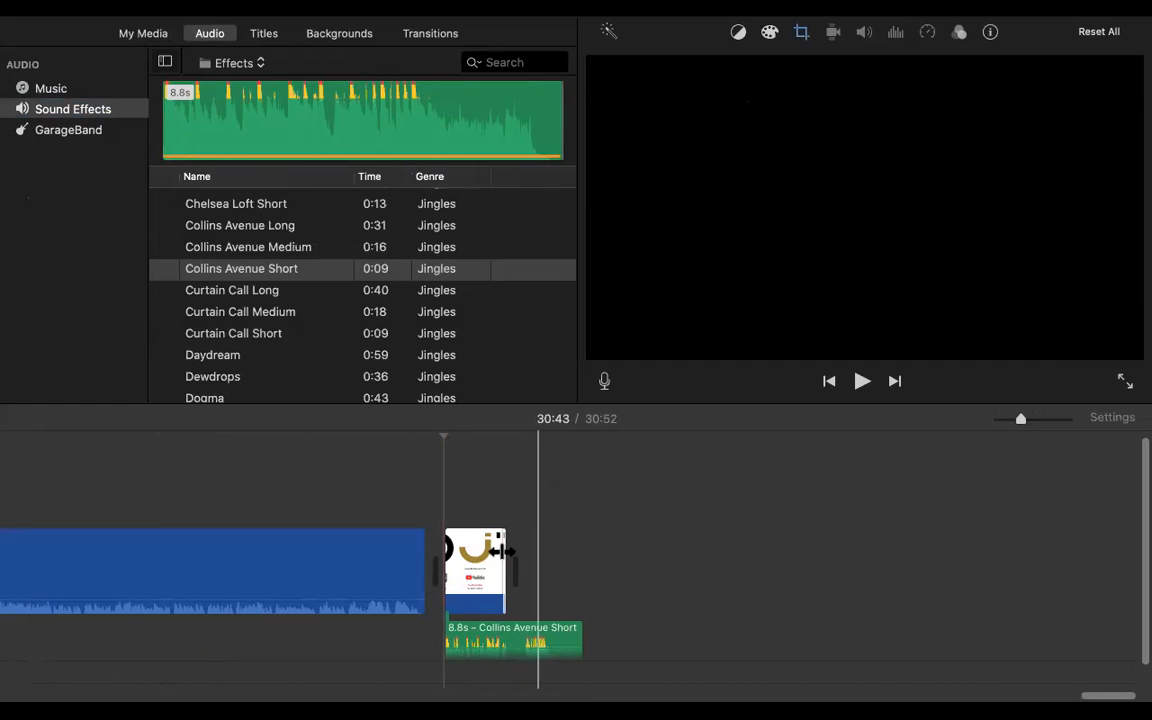
pyautogui.moveTo(528, 552); pyautogui.dragTo(562, 555)
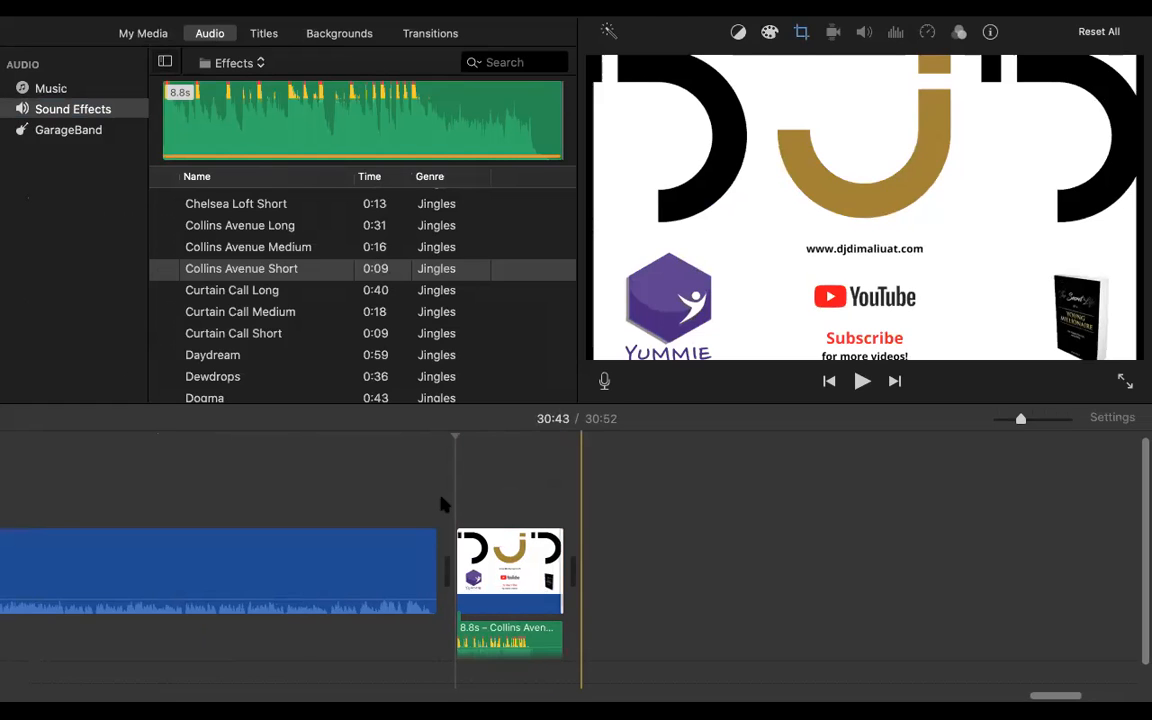
# Play from the last moments of the interview into the outro image to check the ending with its jingle.
pyautogui.click(442, 504)
pyautogui.click(431, 503)
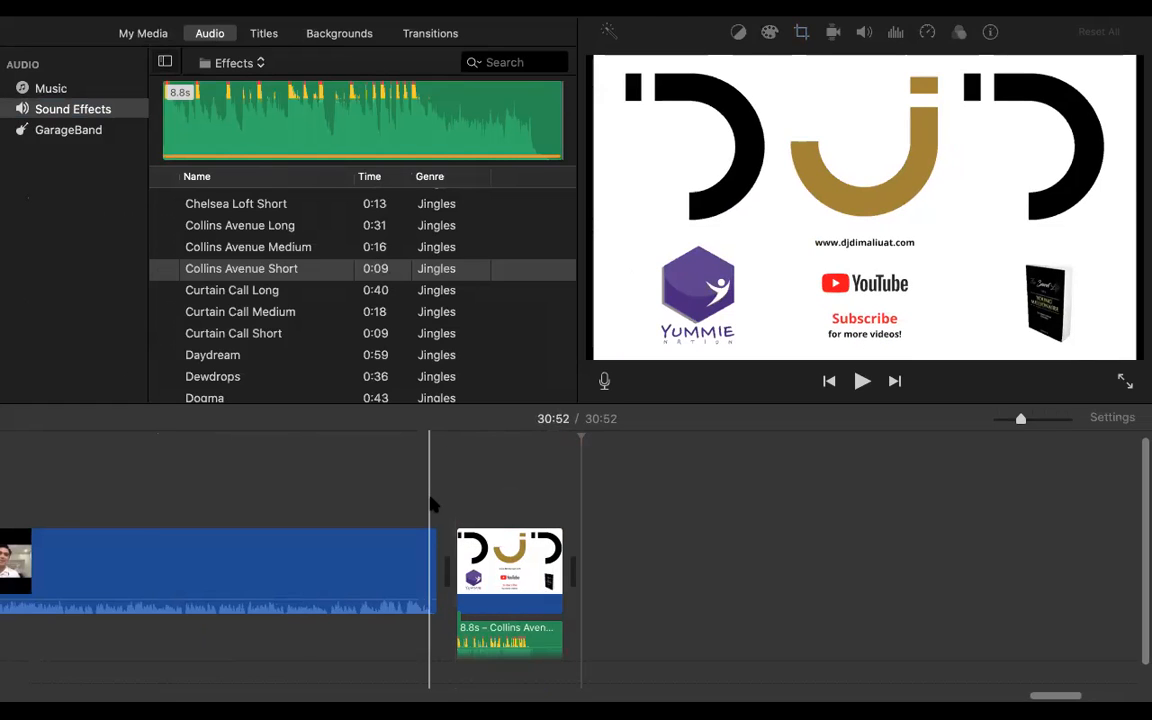
pyautogui.click(431, 504)
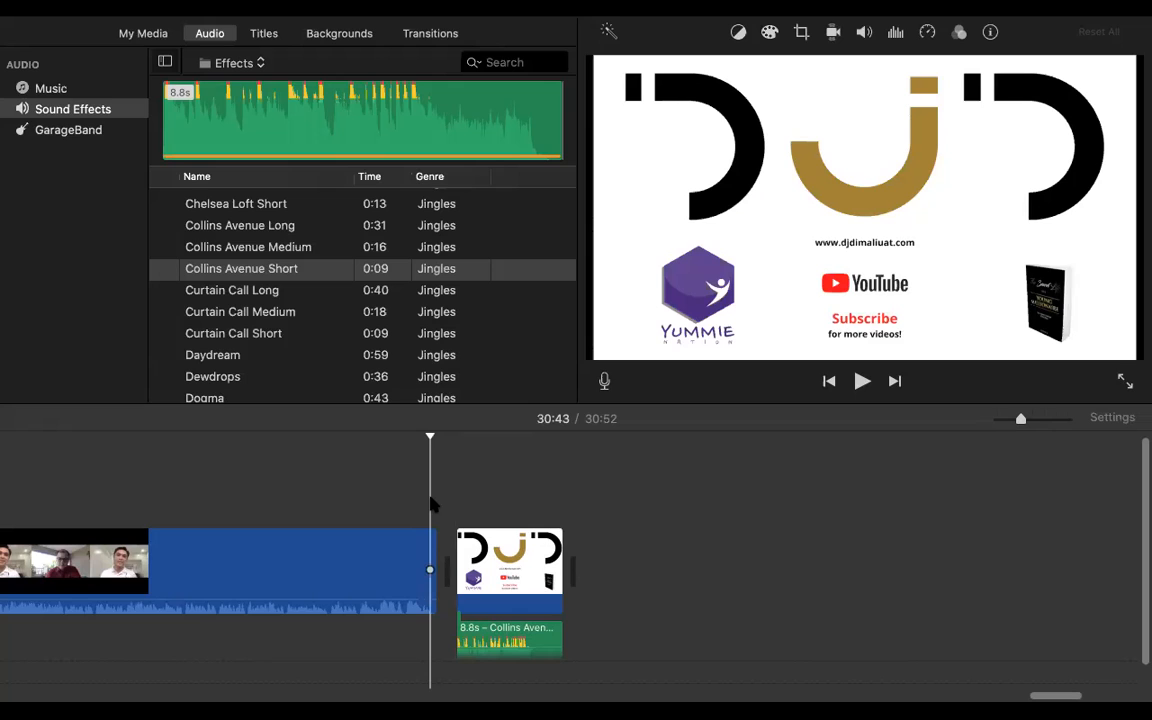
pyautogui.press('space')
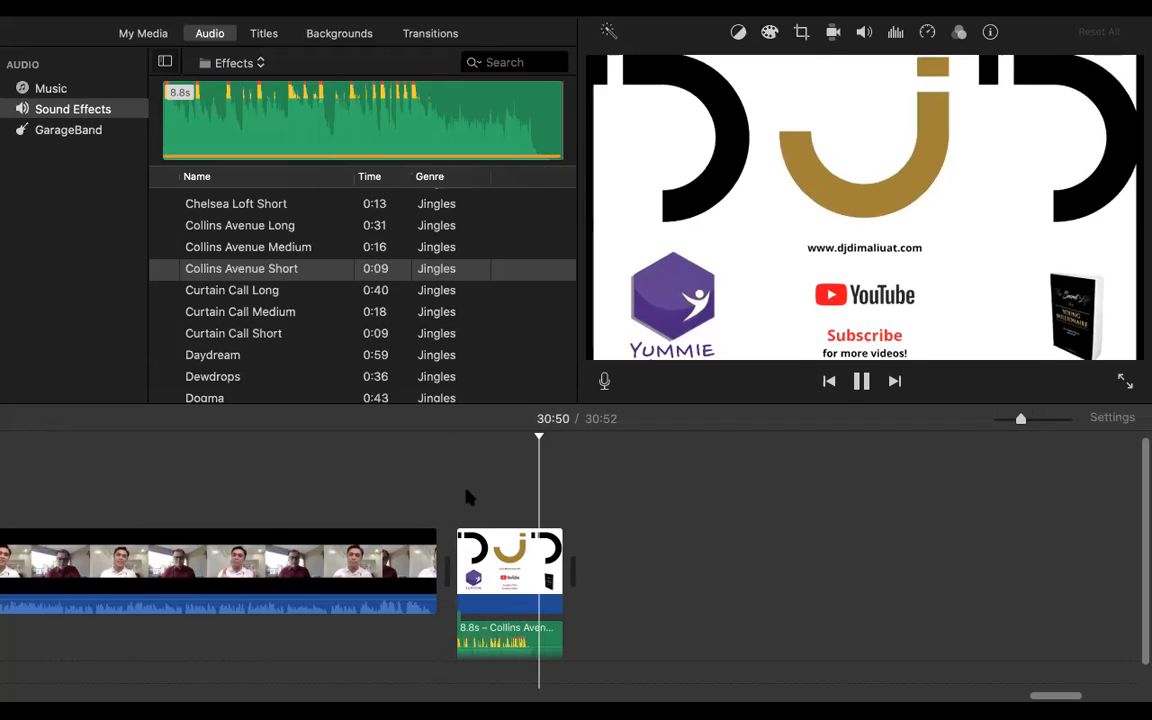
# Stop playback and place the black Project 6 Figures logo as an overlay at the start of the opening interview segment.
pyautogui.press('space')
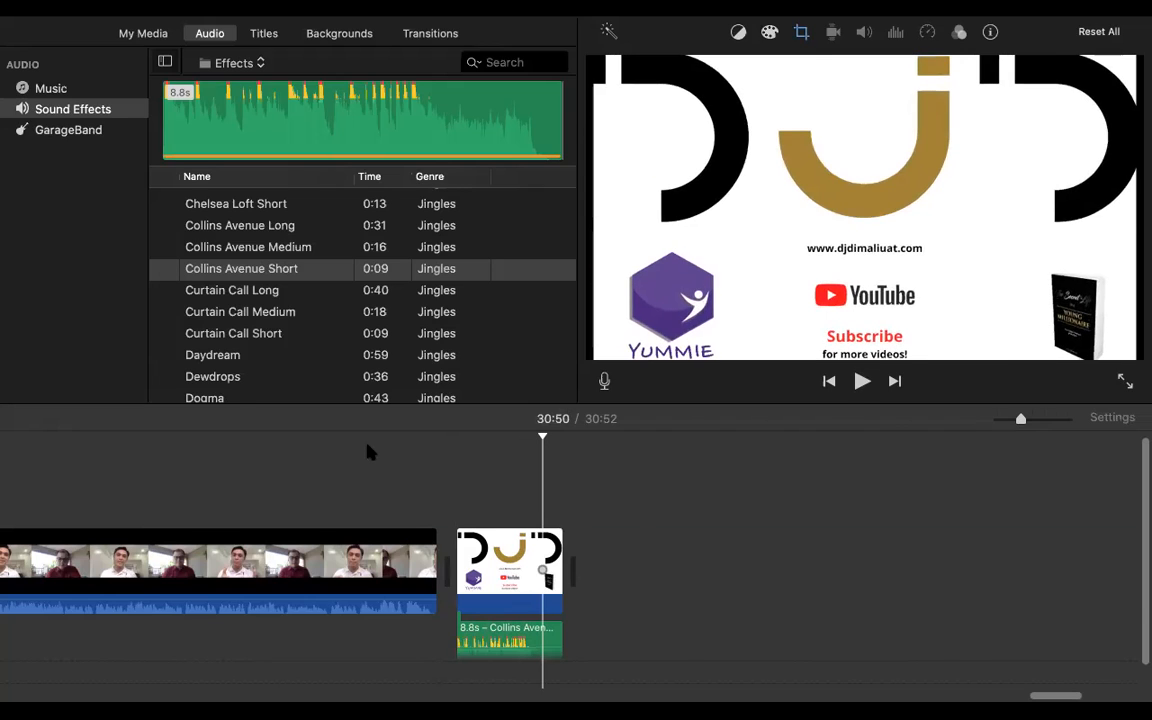
pyautogui.hscroll(-5, 369, 452)
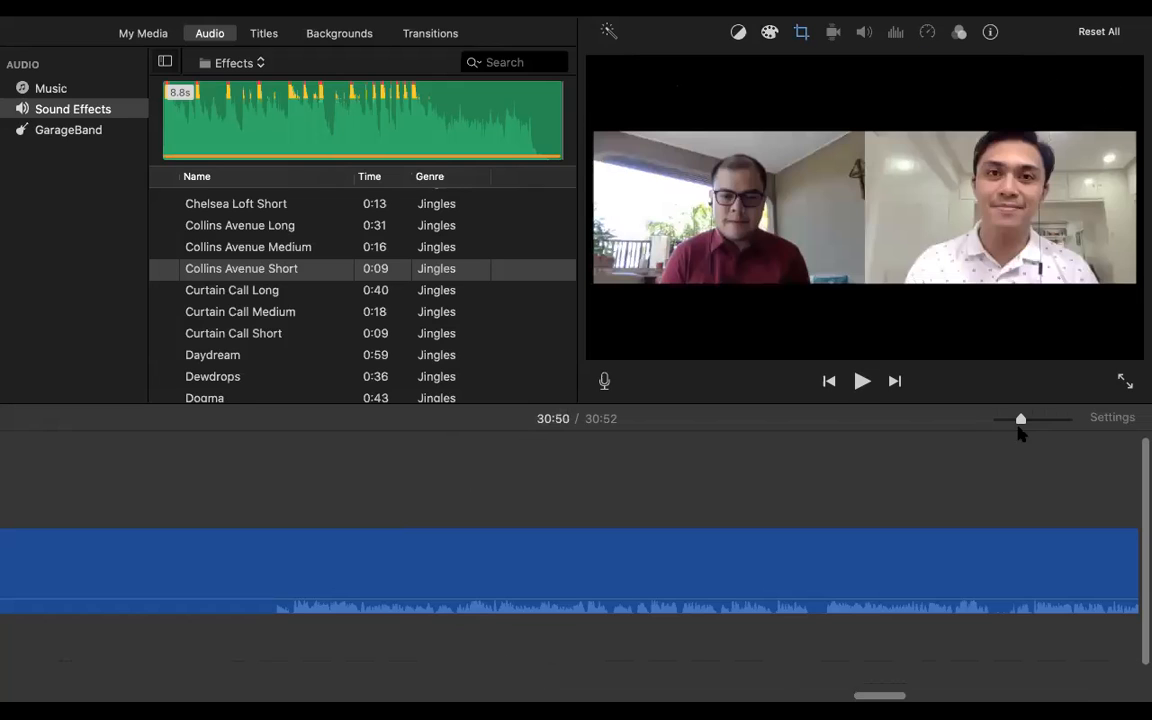
pyautogui.moveTo(1020, 422); pyautogui.dragTo(997, 422)
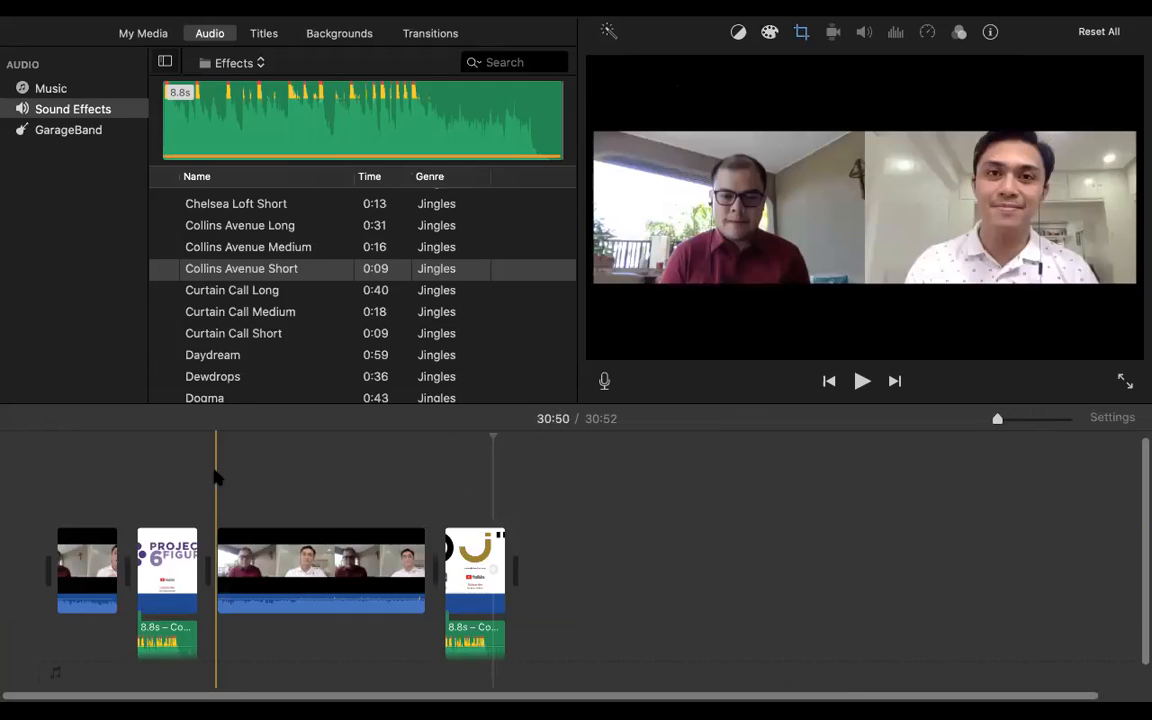
pyautogui.click(217, 478)
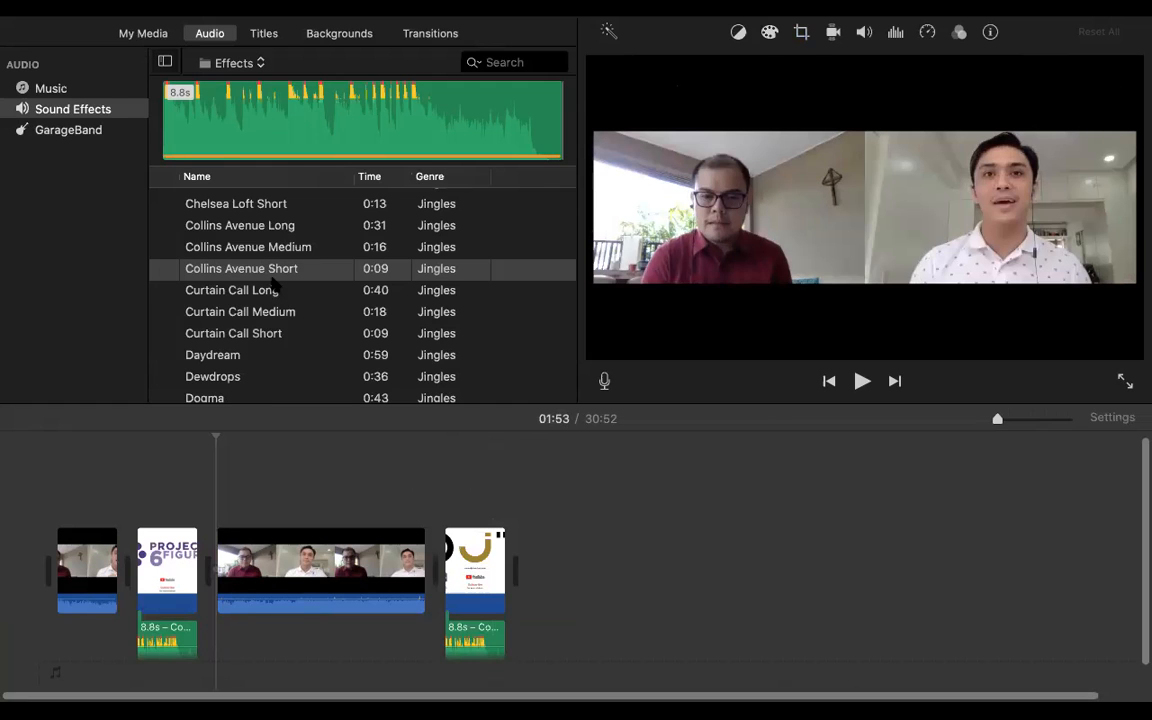
pyautogui.click(132, 36)
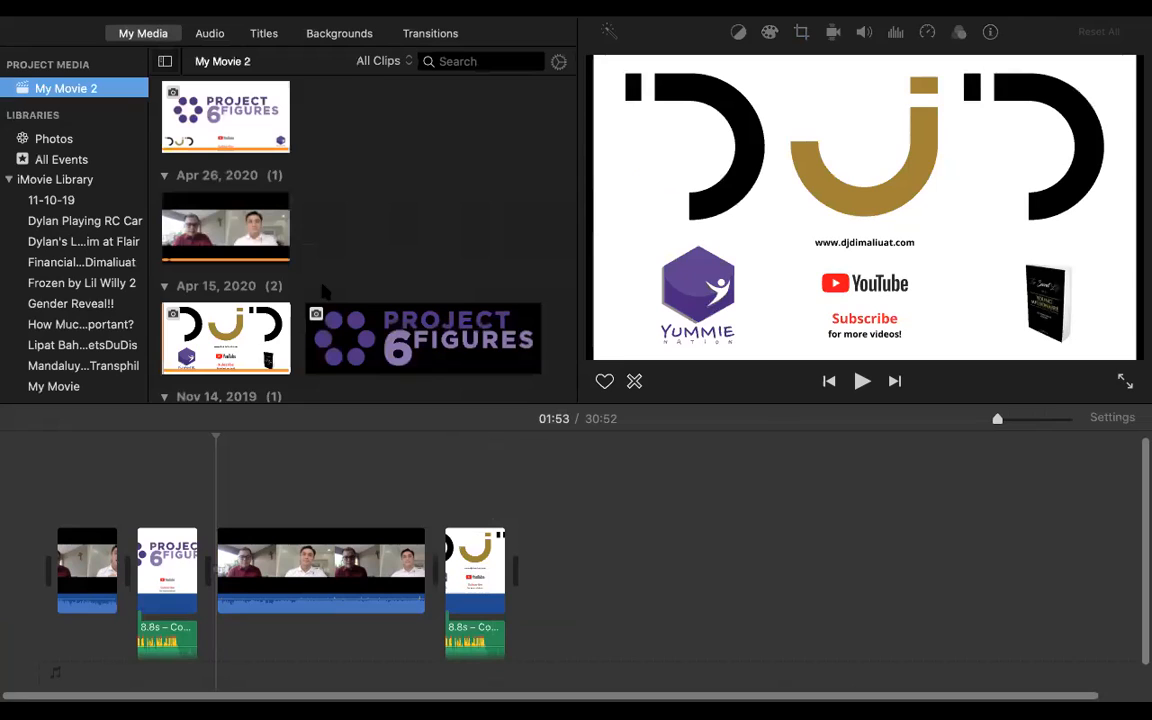
pyautogui.click(386, 345)
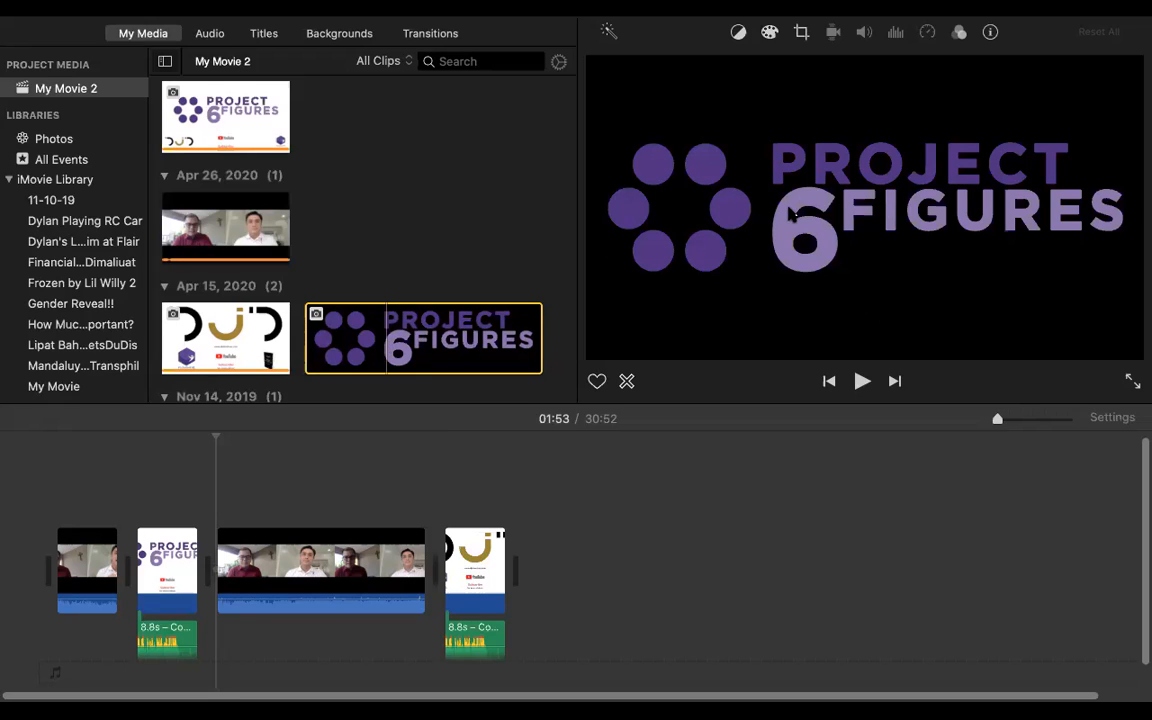
pyautogui.click(254, 570)
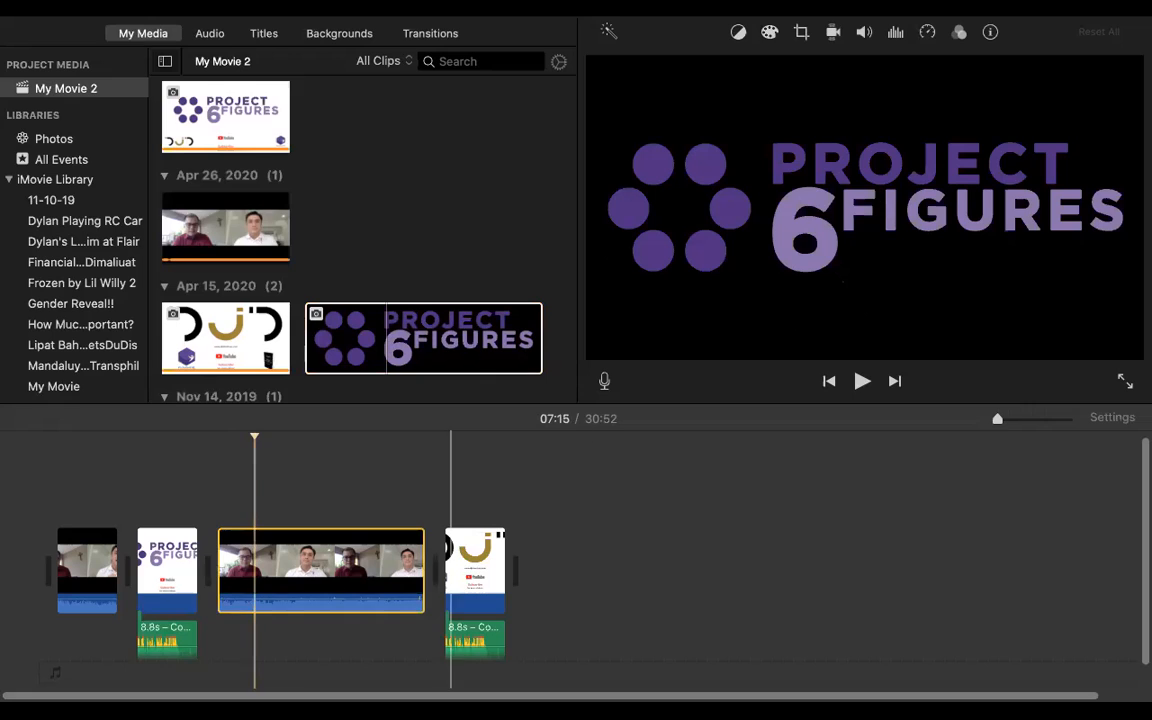
pyautogui.click(368, 570)
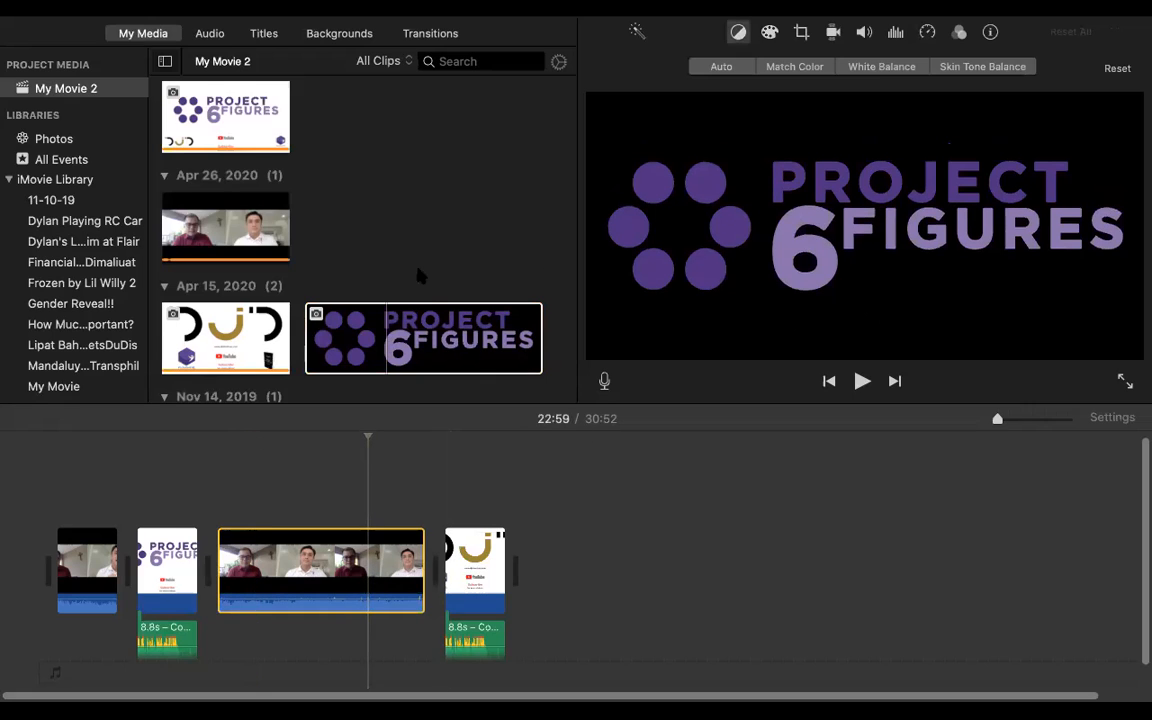
pyautogui.click(425, 338)
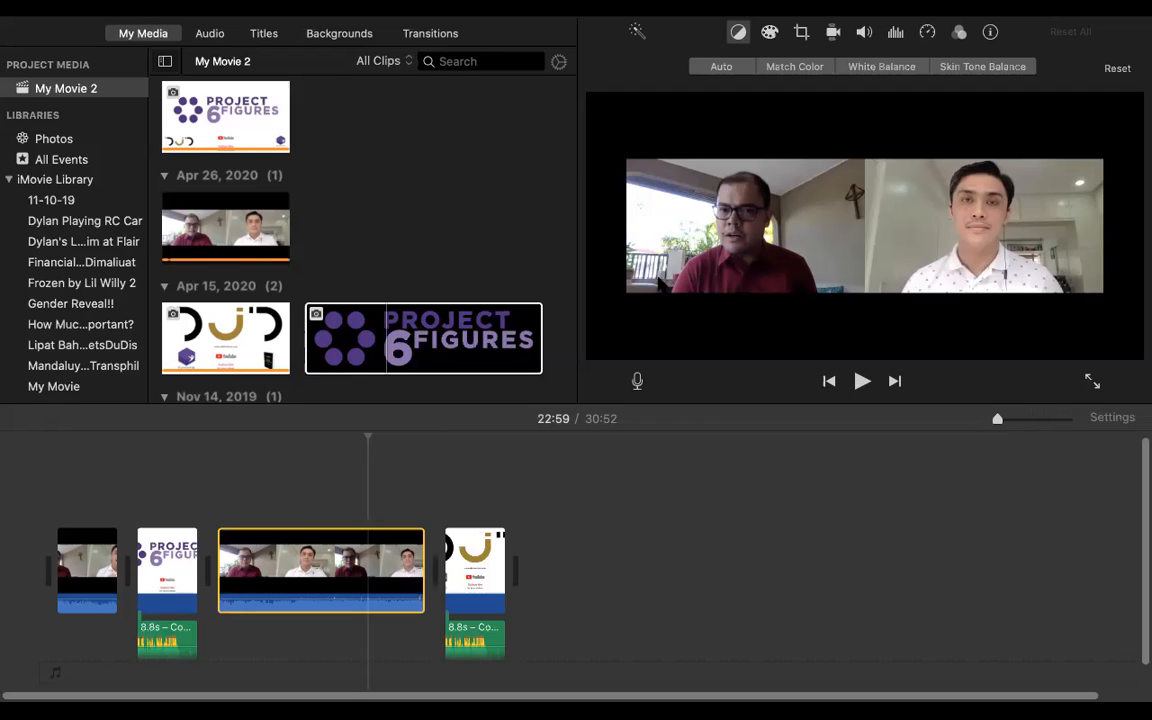
pyautogui.click(395, 345)
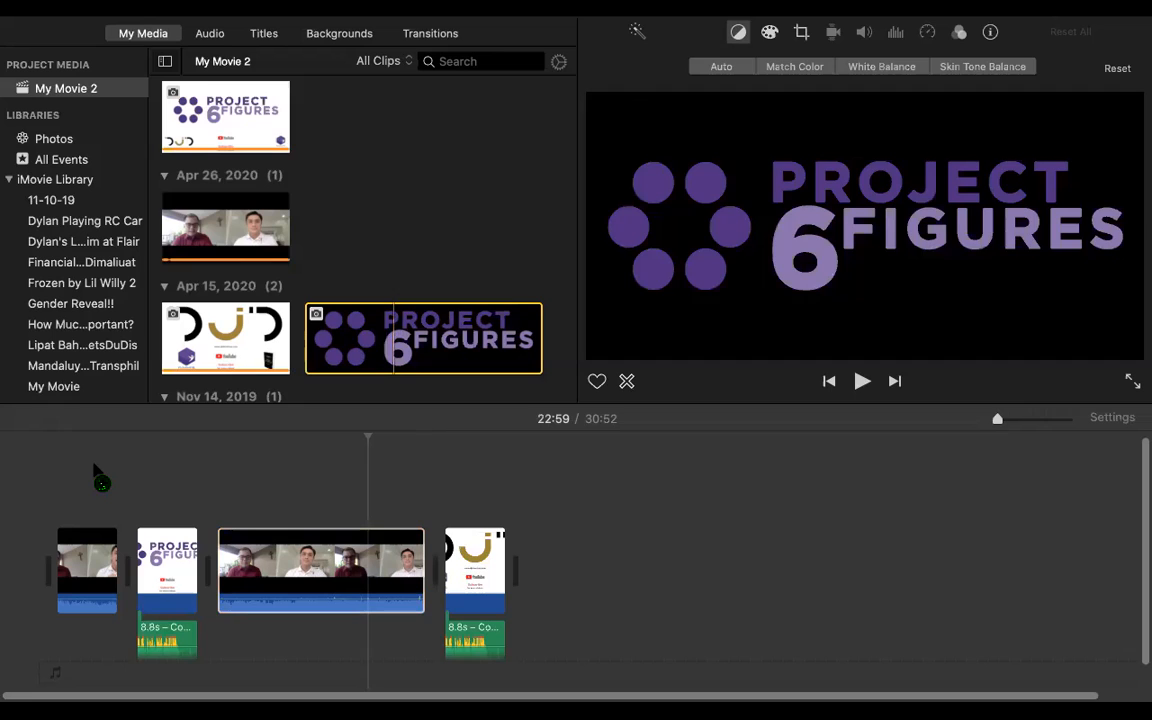
pyautogui.moveTo(97, 475); pyautogui.dragTo(55, 497)
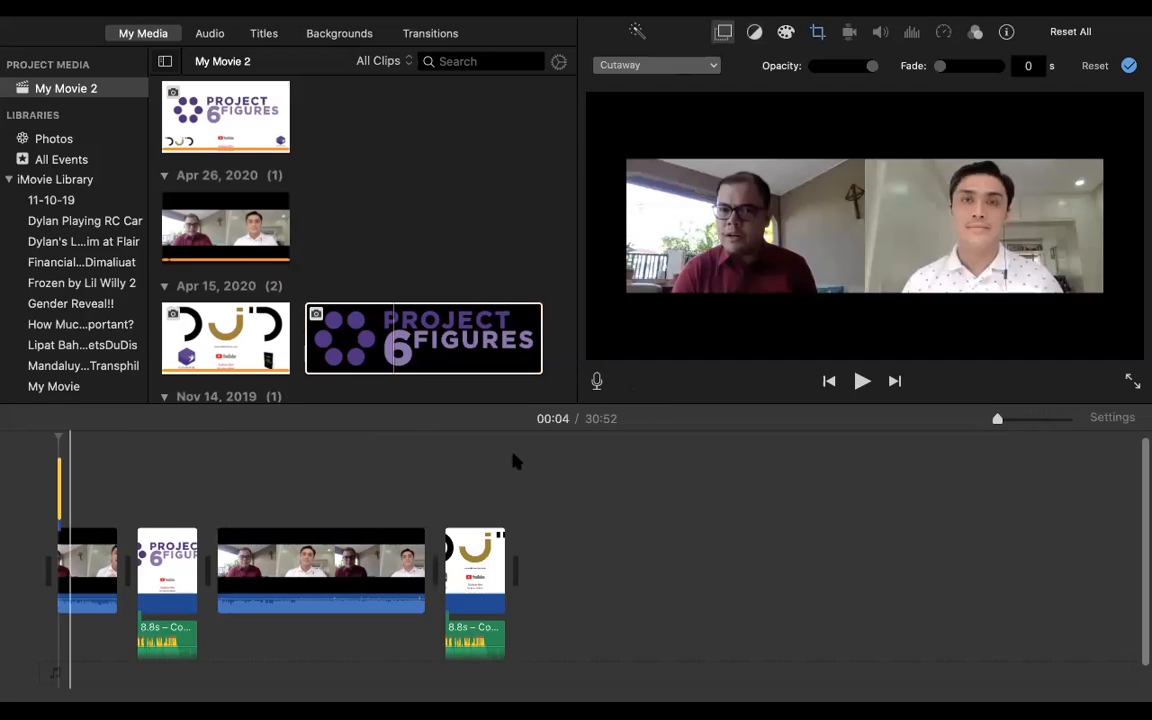
# Extend the logo overlay to 1.7 minutes so it covers the whole opening interview segment.
pyautogui.click(89, 559)
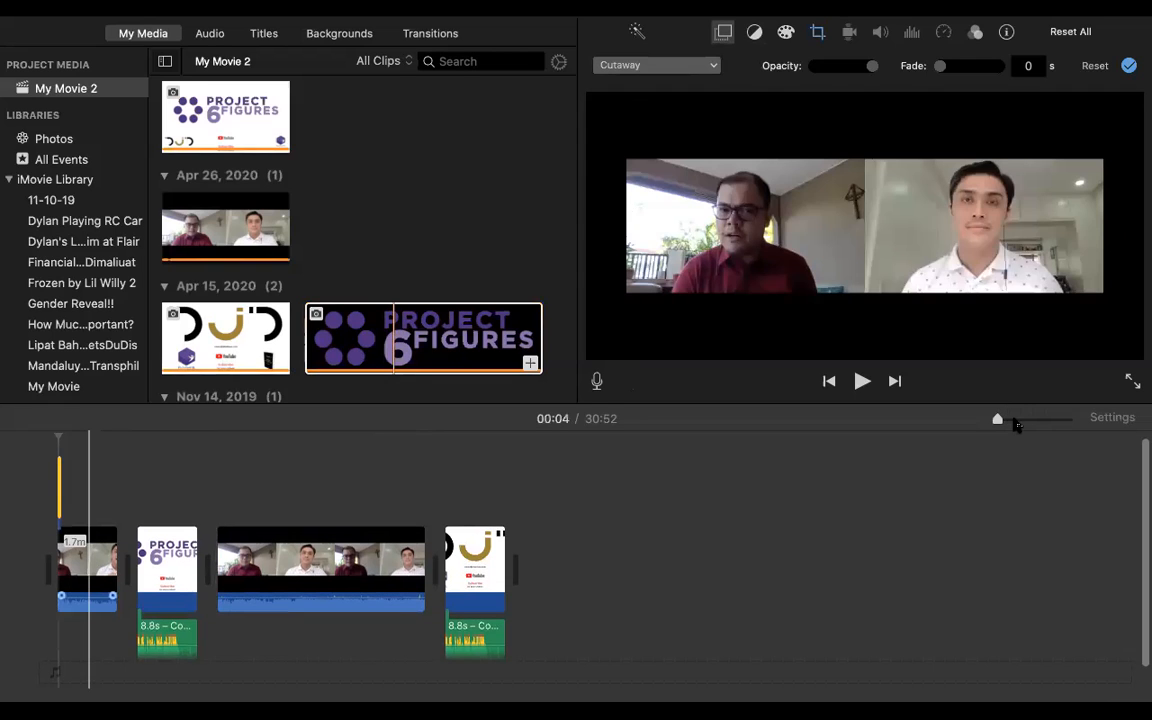
pyautogui.press('super+equal')
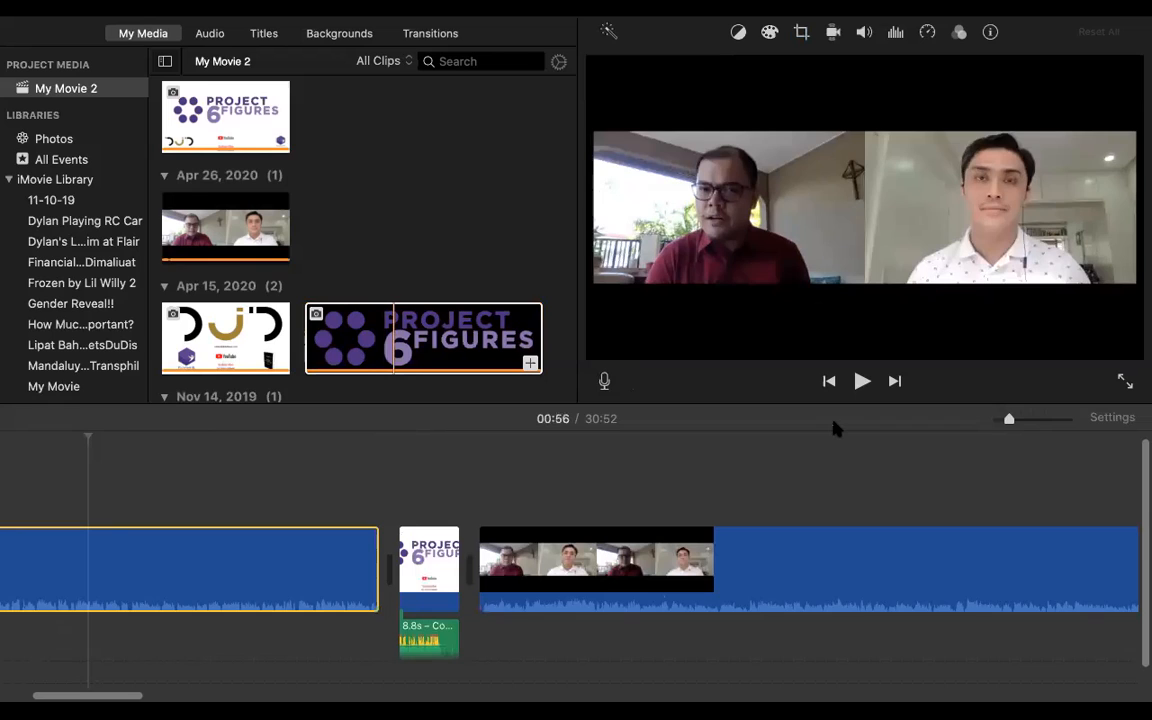
pyautogui.hscroll(-5, 107, 545)
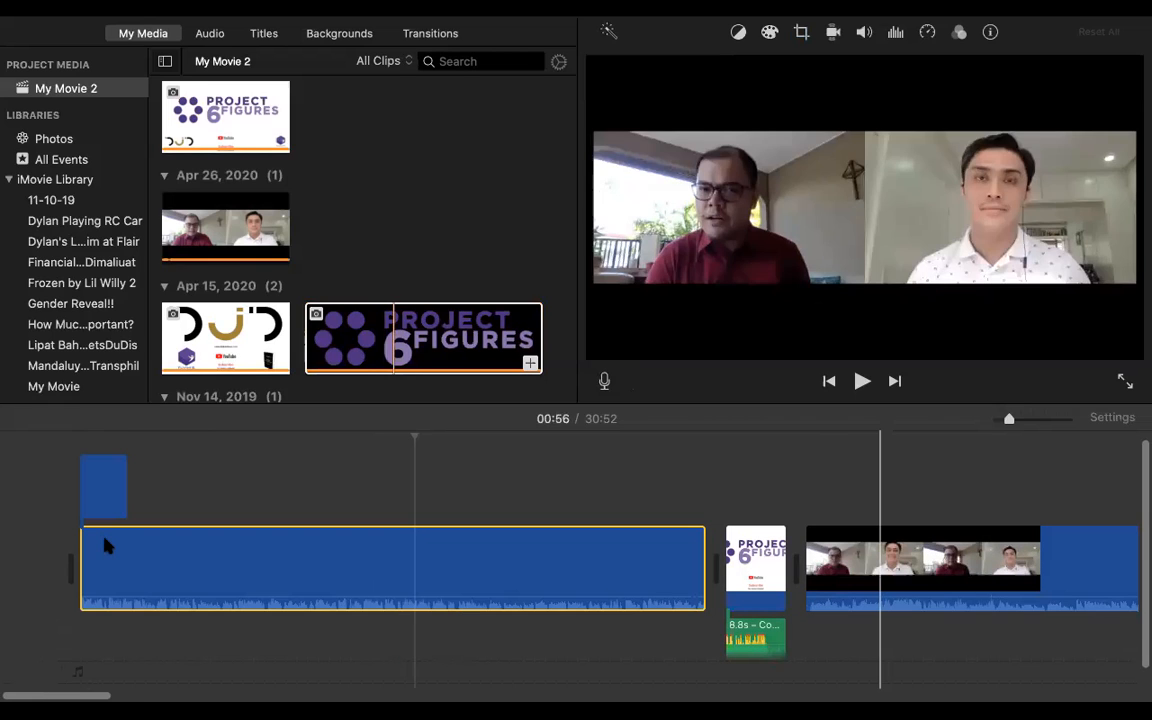
pyautogui.click(146, 565)
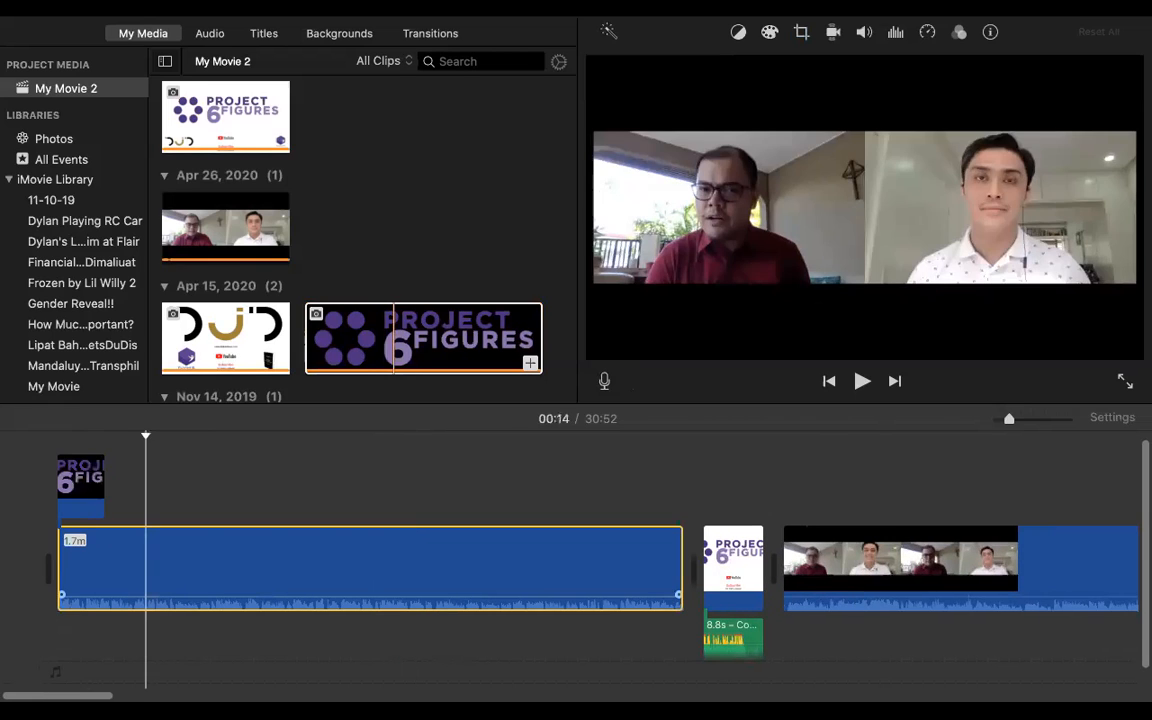
pyautogui.click(93, 478)
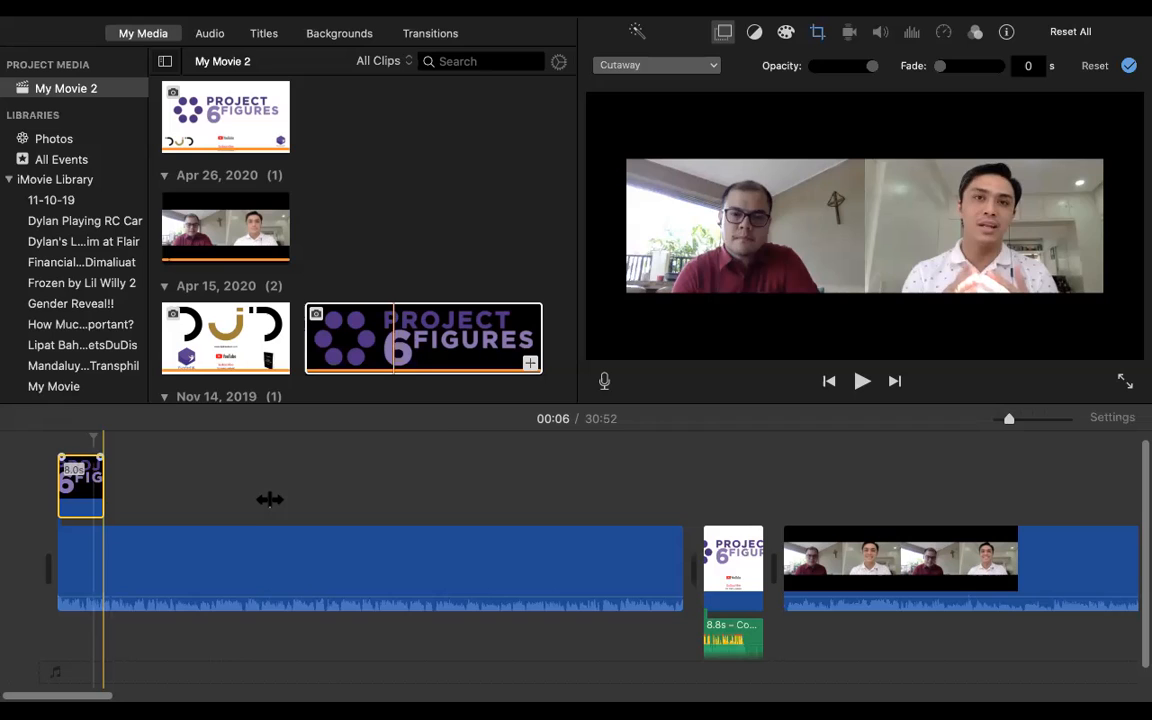
pyautogui.click(118, 567)
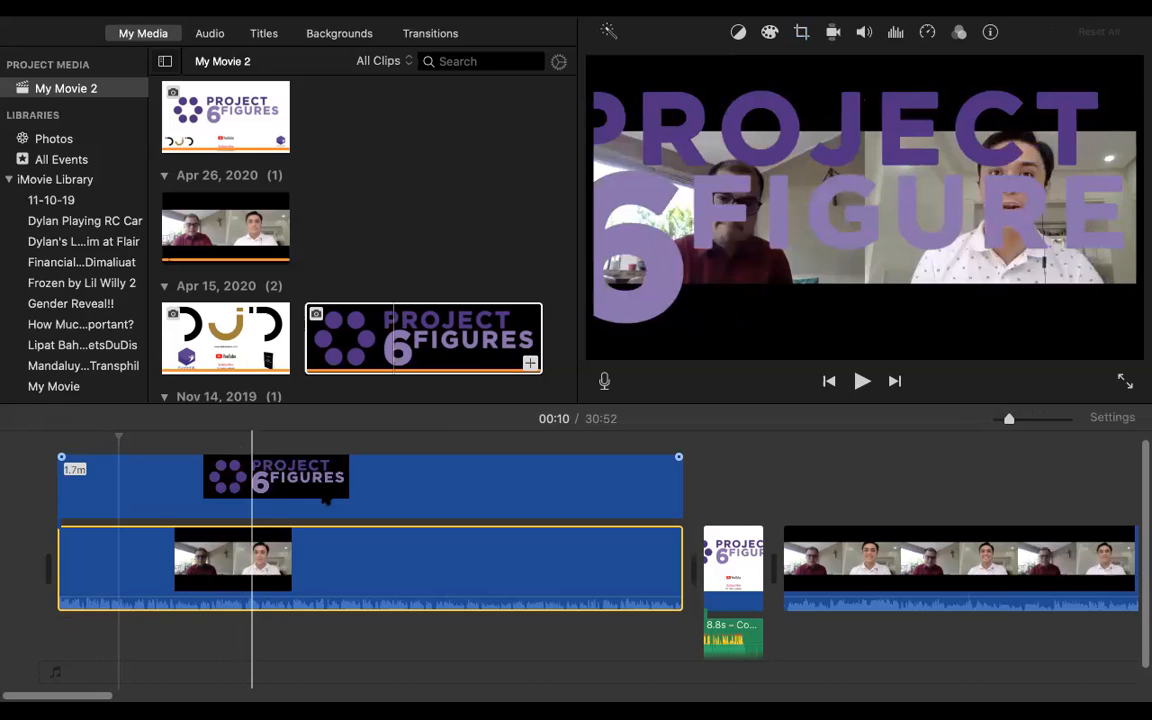
# Set the logo overlay's cropping style to Fit and make it a small Picture in Picture centred above the interview footage.
pyautogui.click(279, 503)
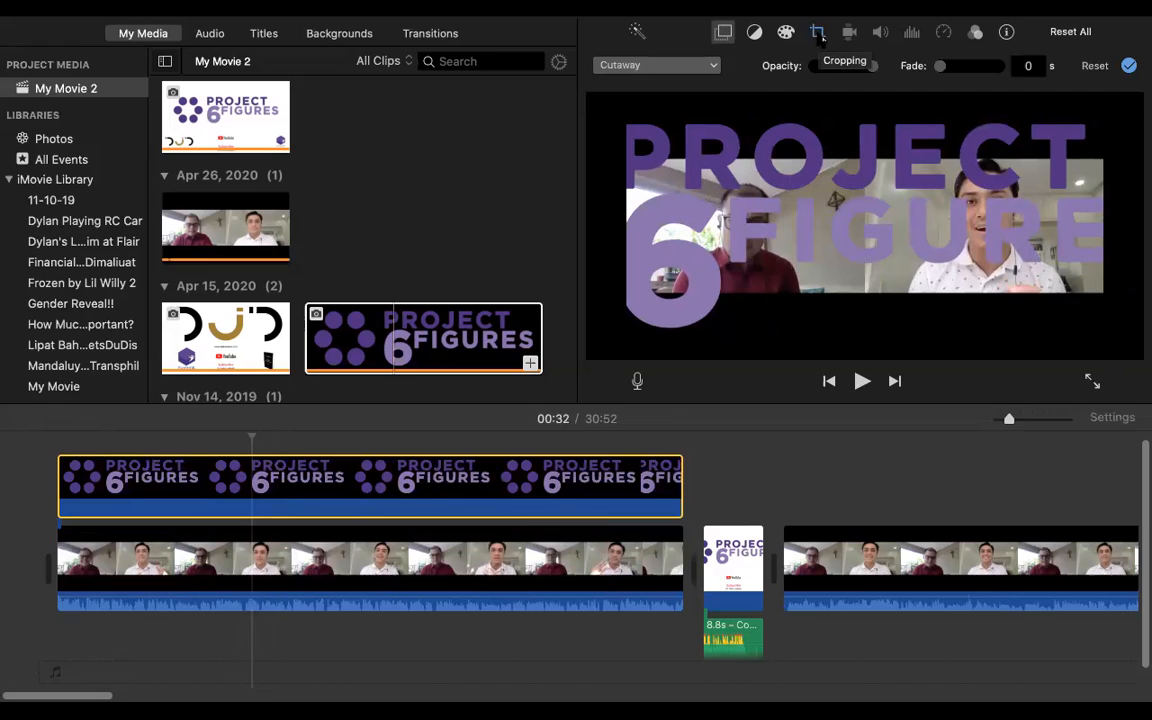
pyautogui.click(818, 33)
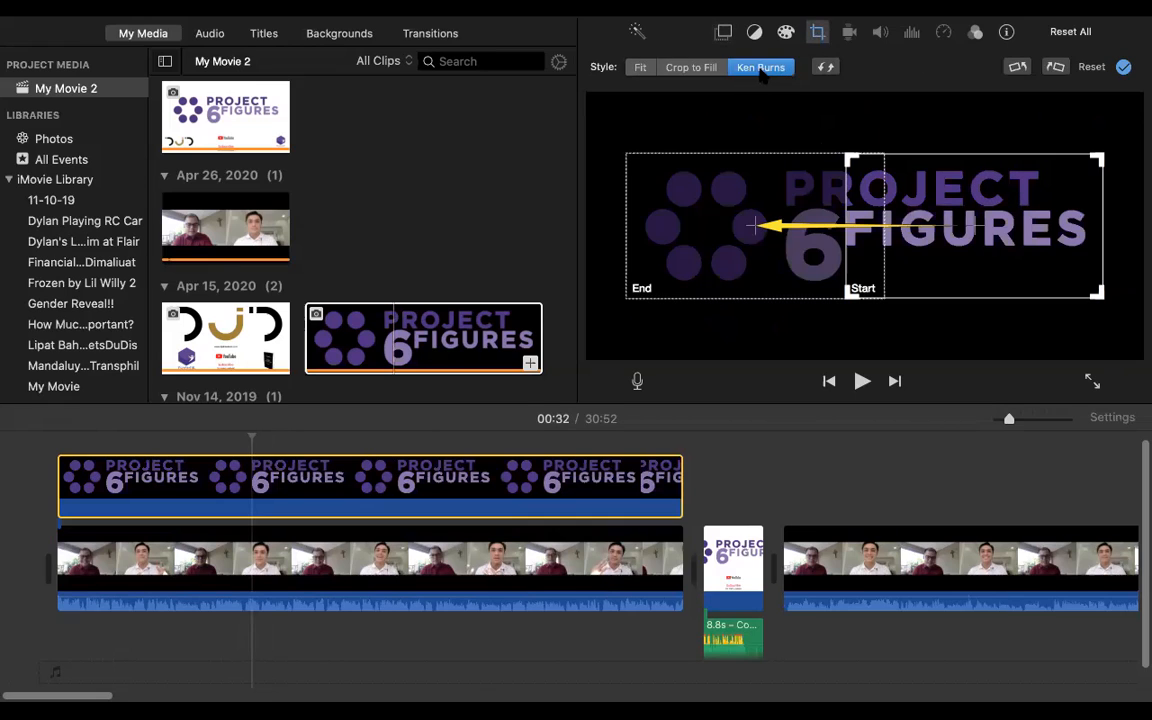
pyautogui.click(686, 68)
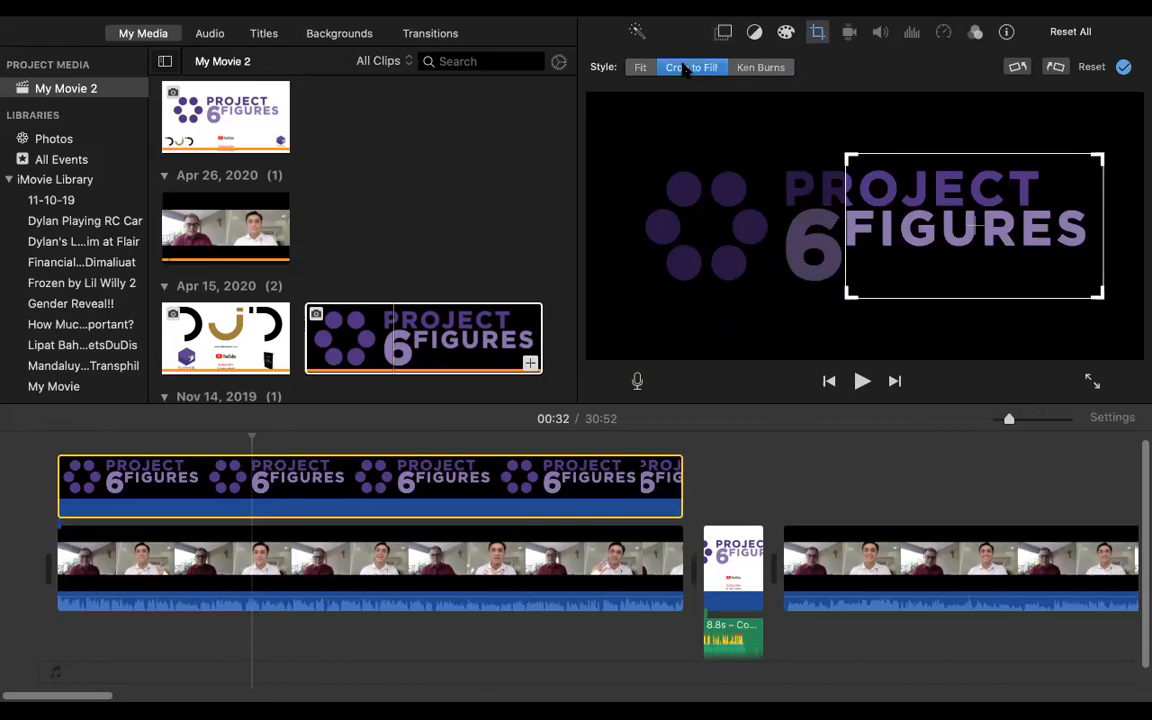
pyautogui.click(640, 68)
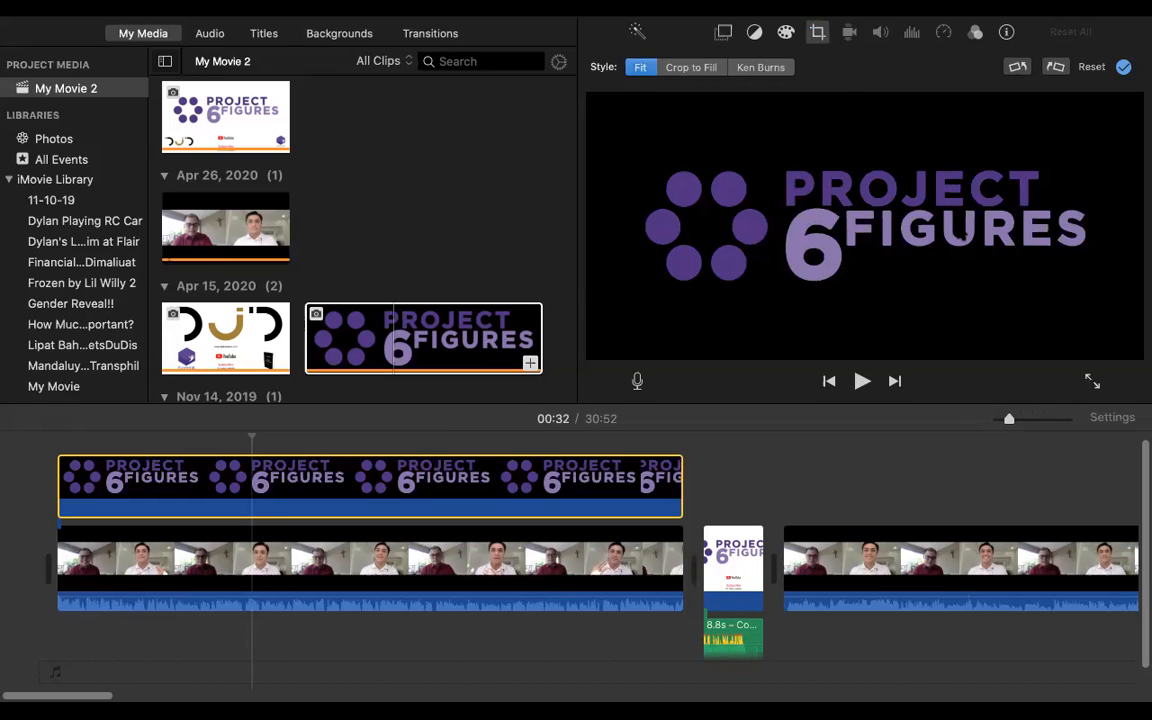
pyautogui.click(724, 34)
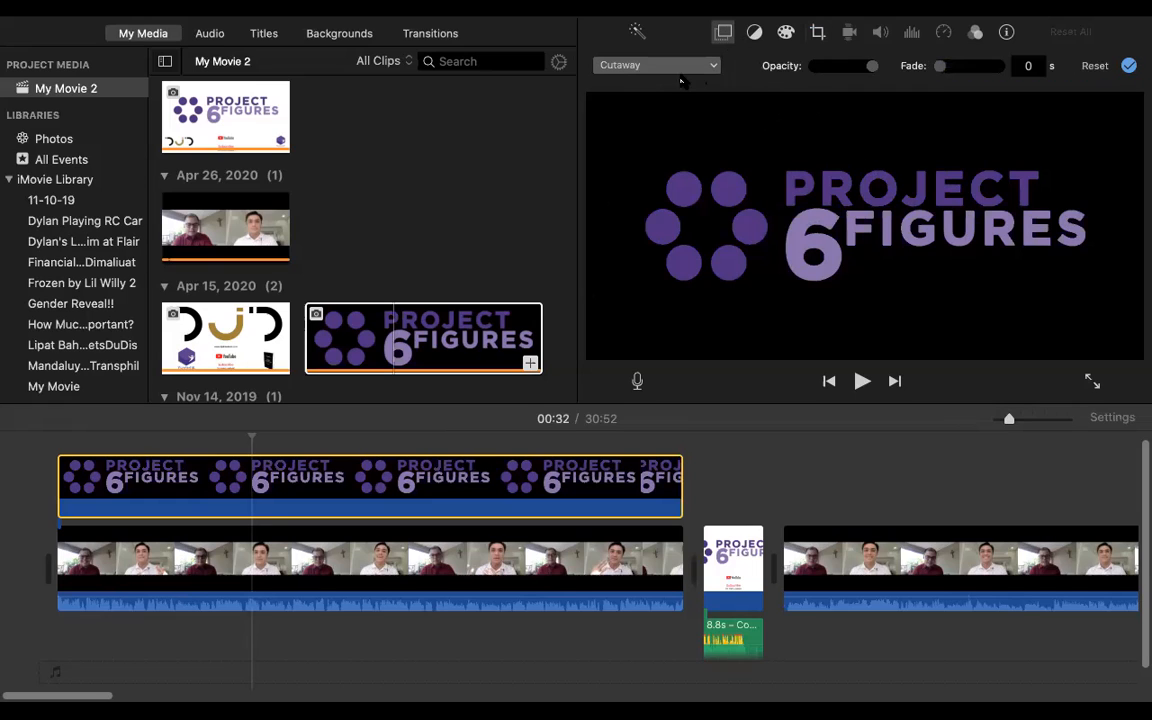
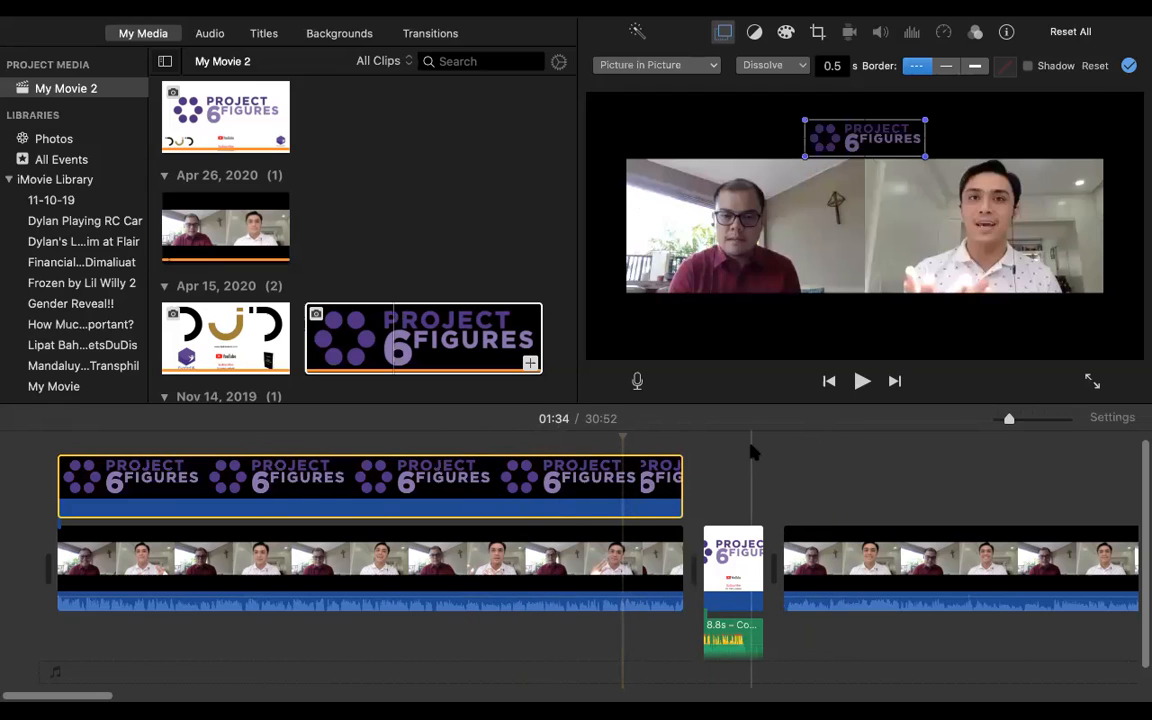
# Copy the Picture in Picture logo overlay to the start of the main interview at 01:53.
pyautogui.click(722, 553)
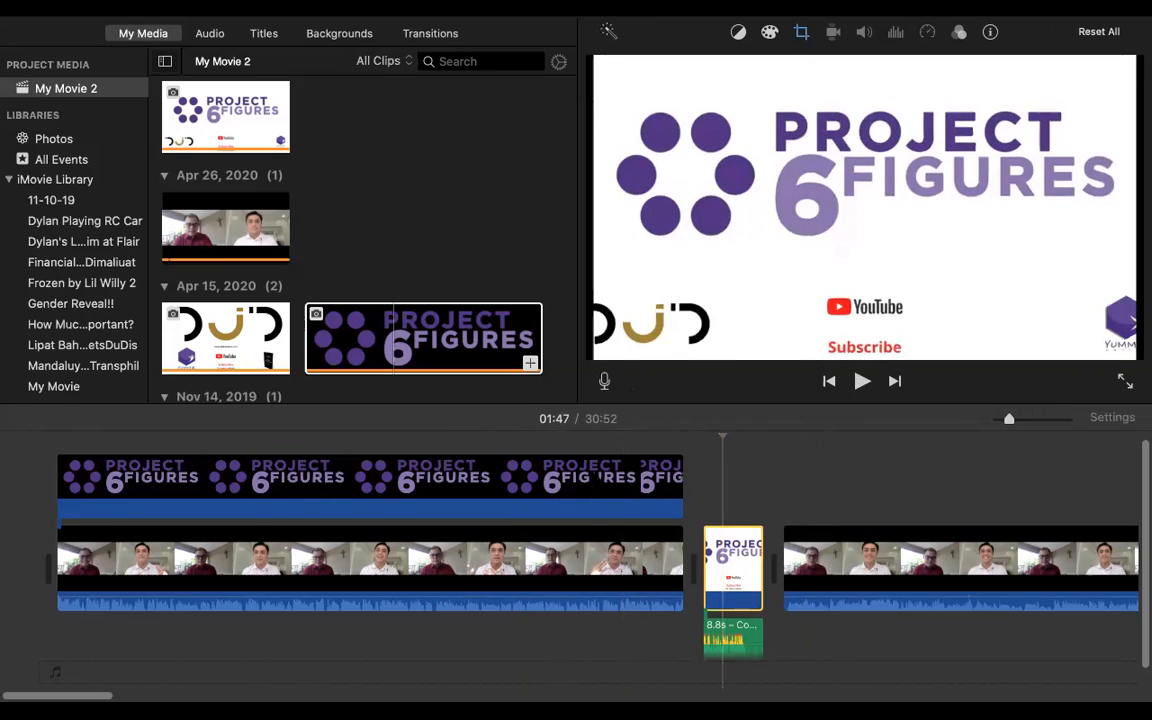
pyautogui.click(592, 485)
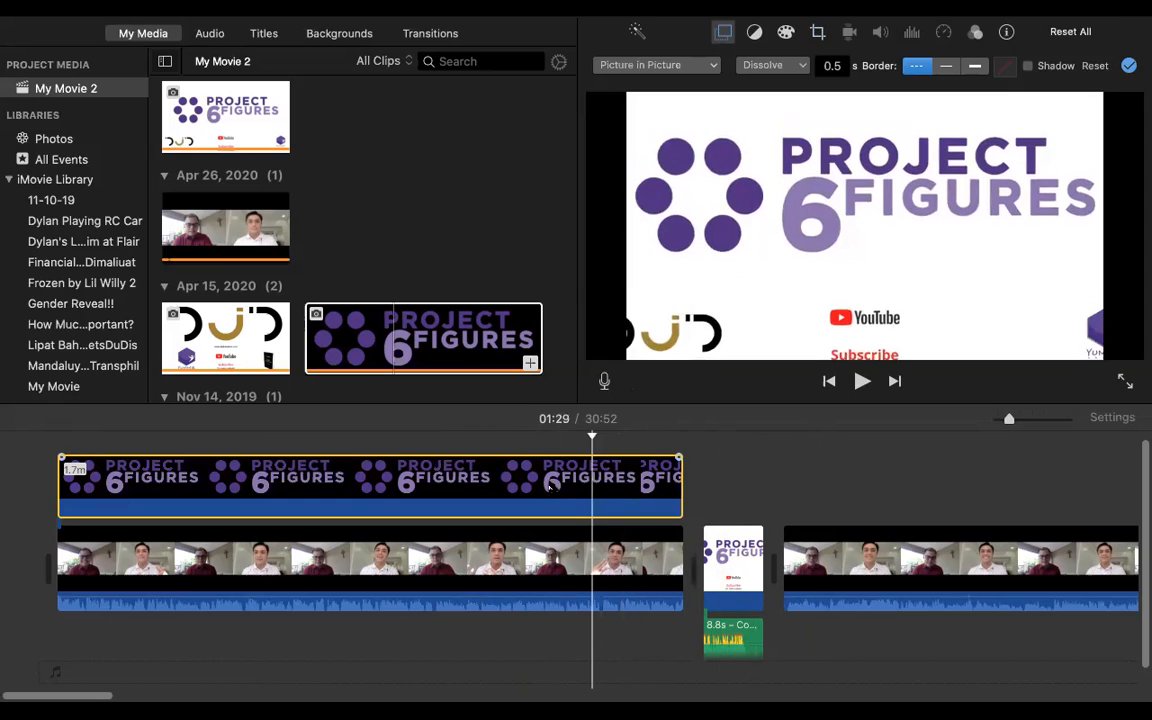
pyautogui.rightClick(535, 484)
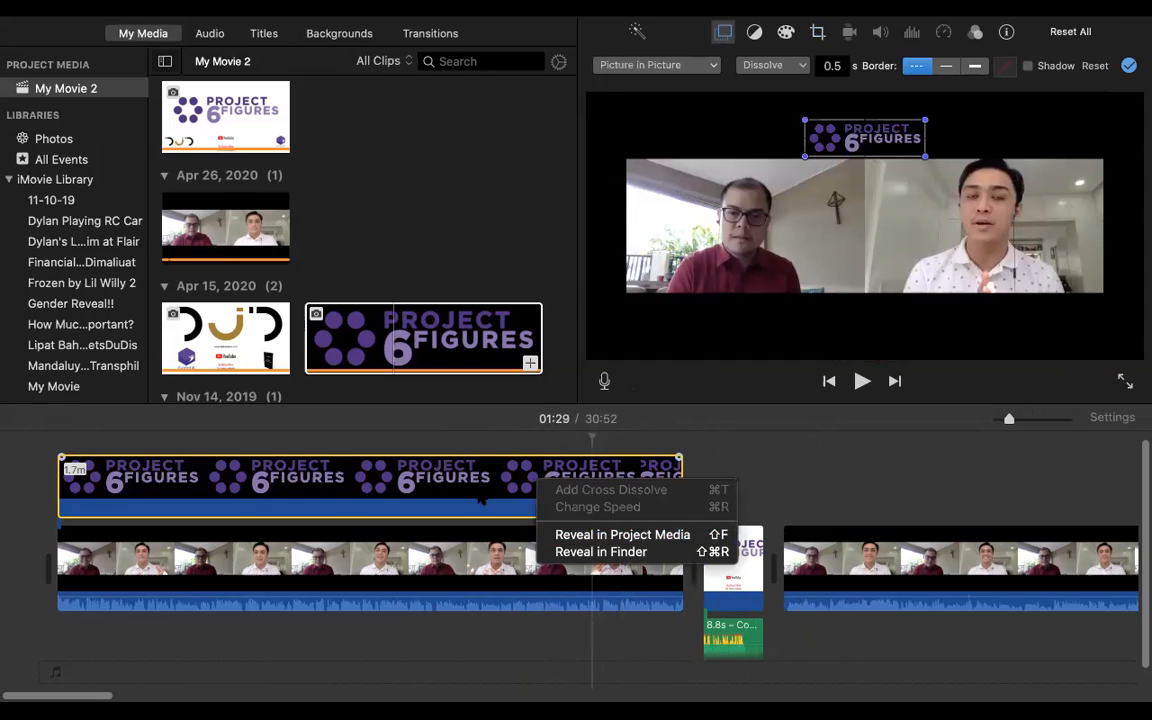
pyautogui.click(478, 497)
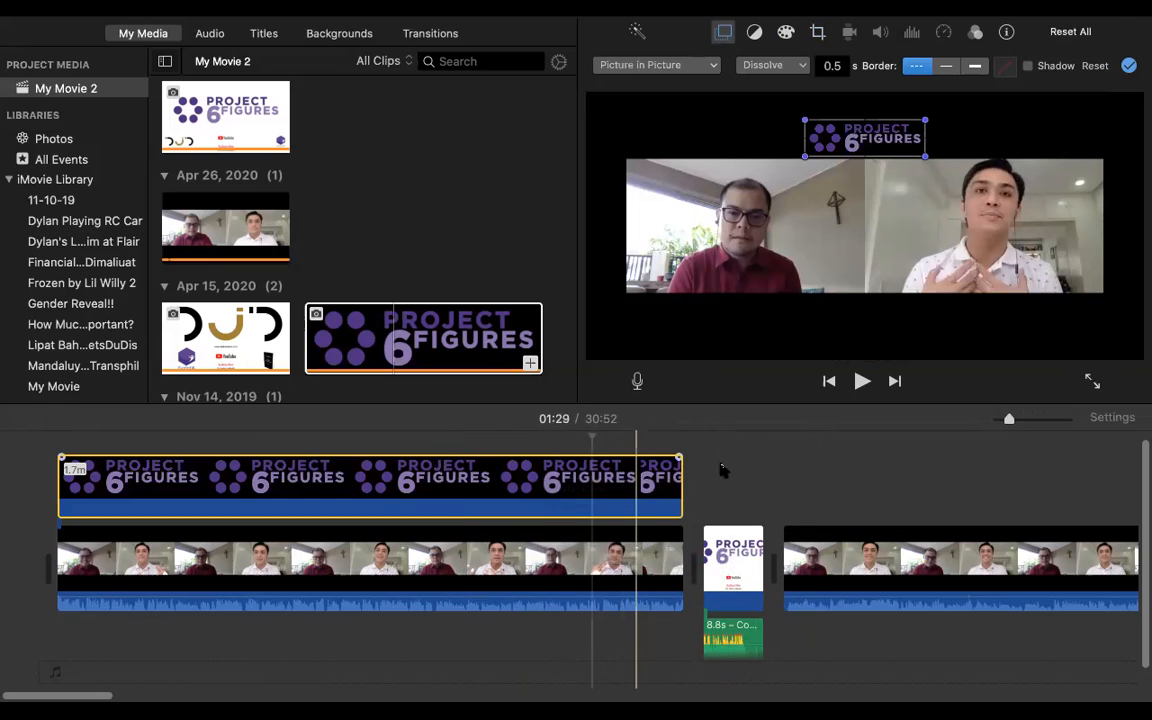
pyautogui.click(779, 470)
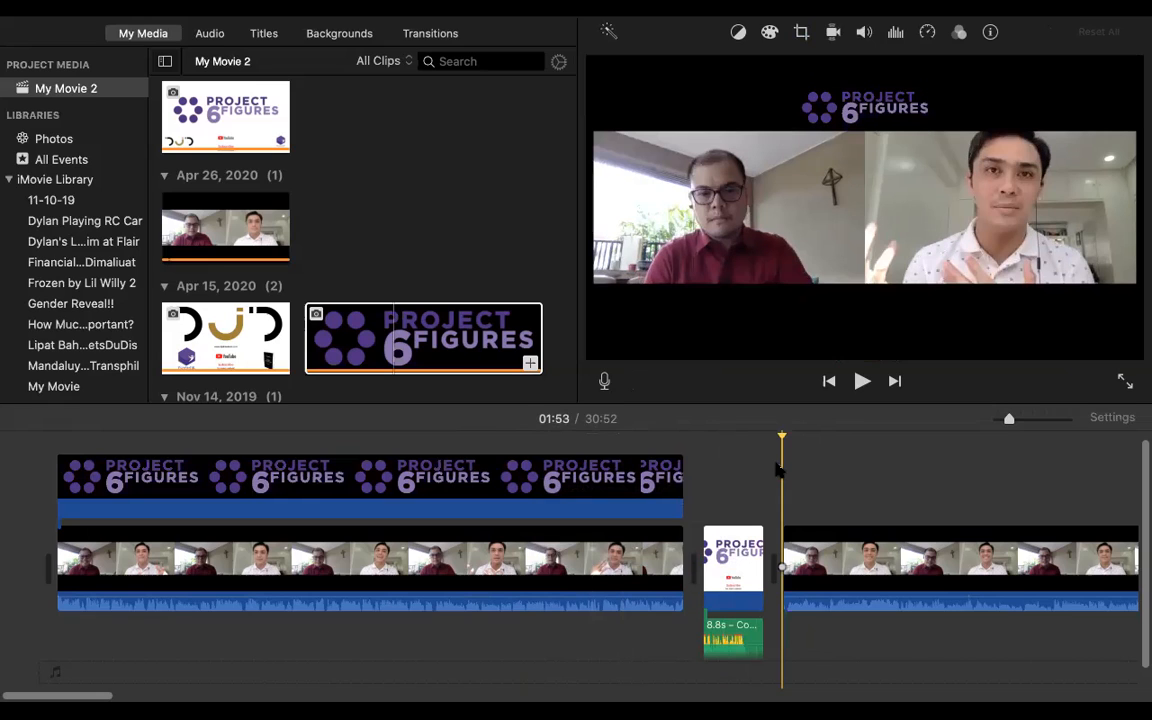
# Extend the copied logo overlay to the end of the main interview and check the picture at 25:13 and 28:06.
pyautogui.click(1000, 422)
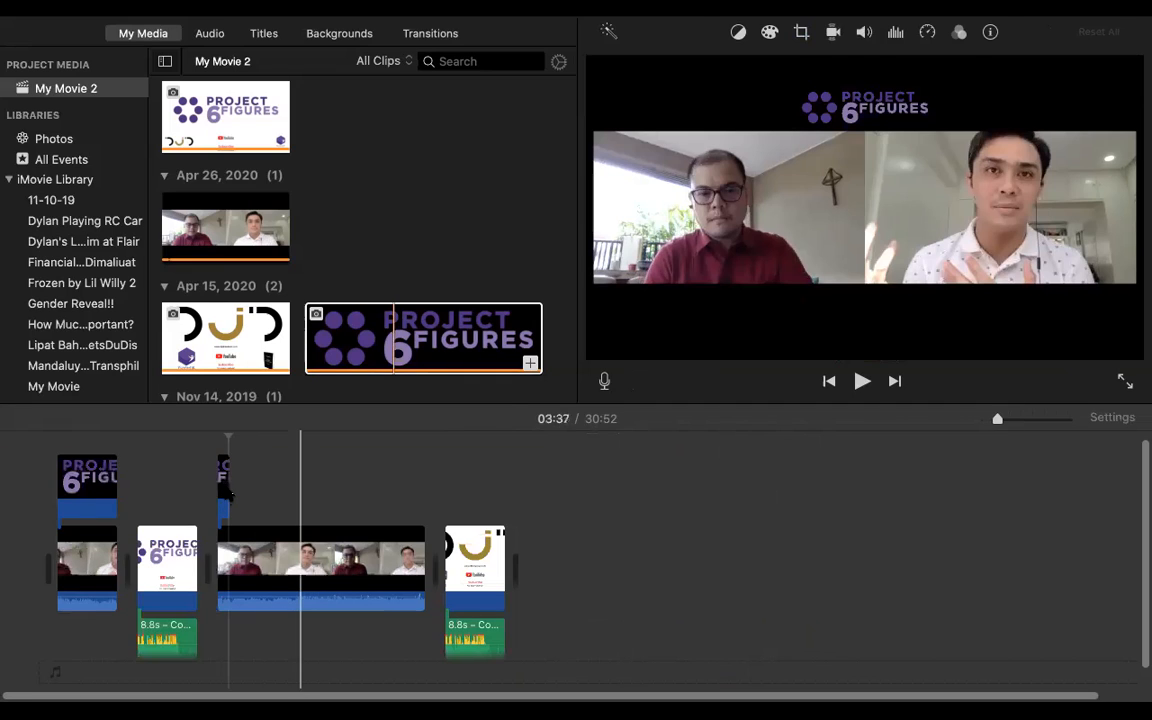
pyautogui.click(226, 496)
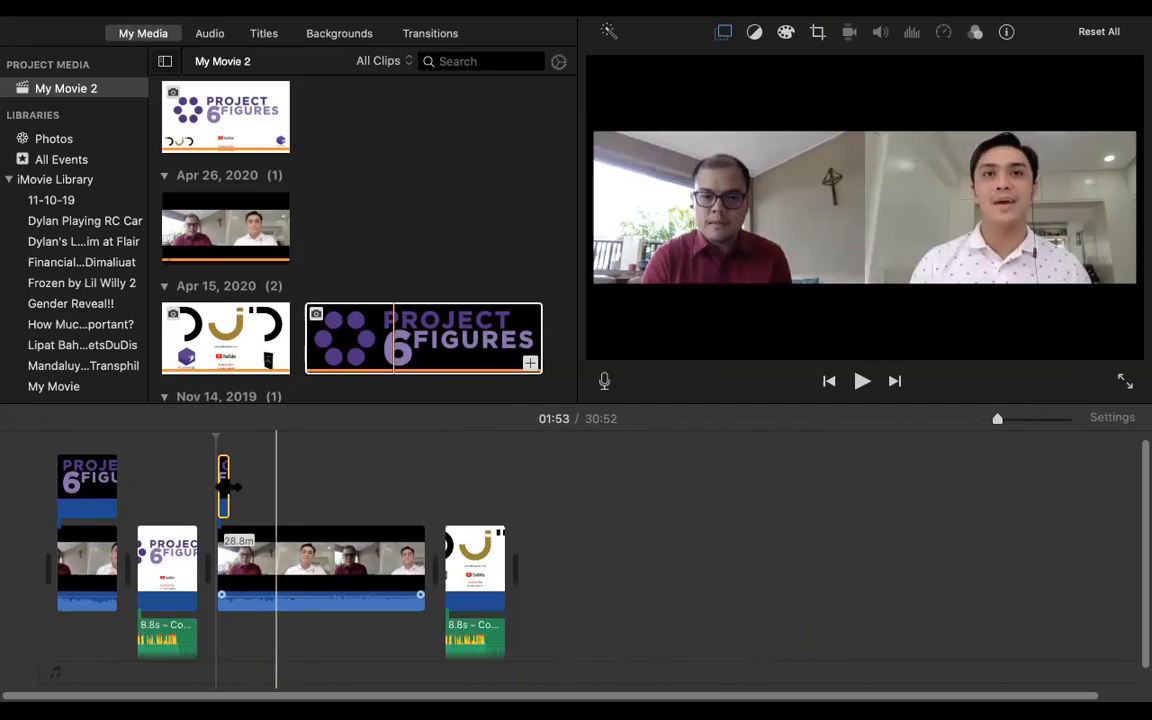
pyautogui.moveTo(229, 487); pyautogui.dragTo(389, 485)
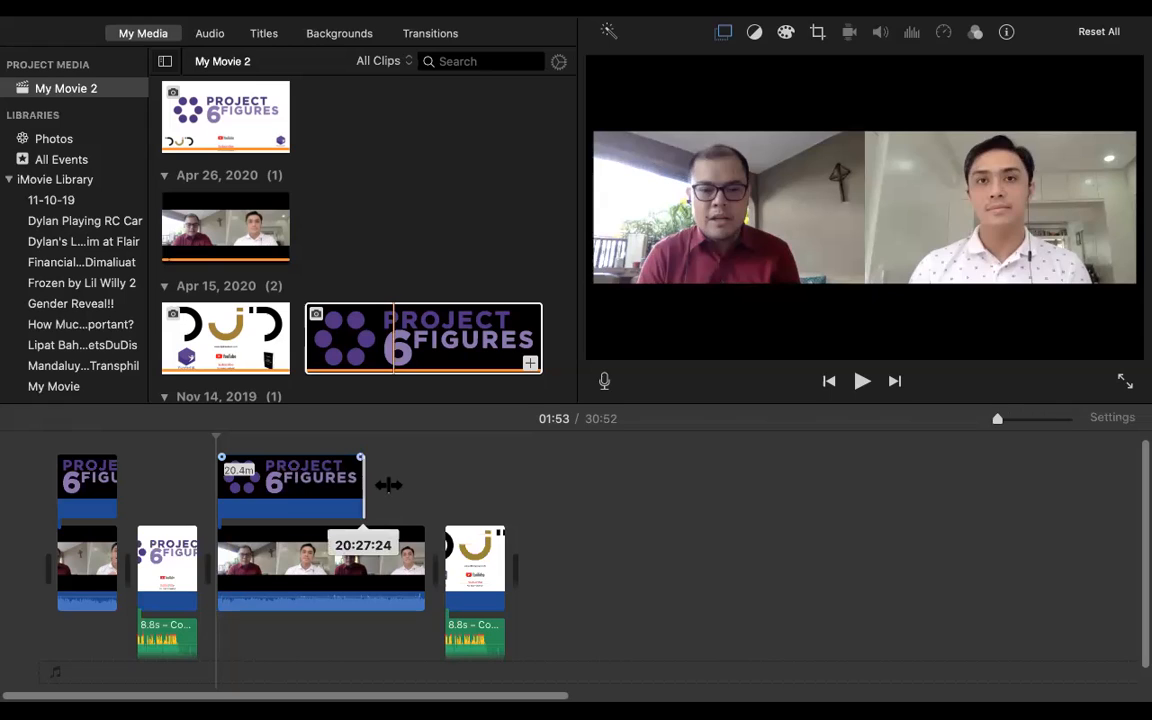
pyautogui.moveTo(362, 485); pyautogui.dragTo(324, 485)
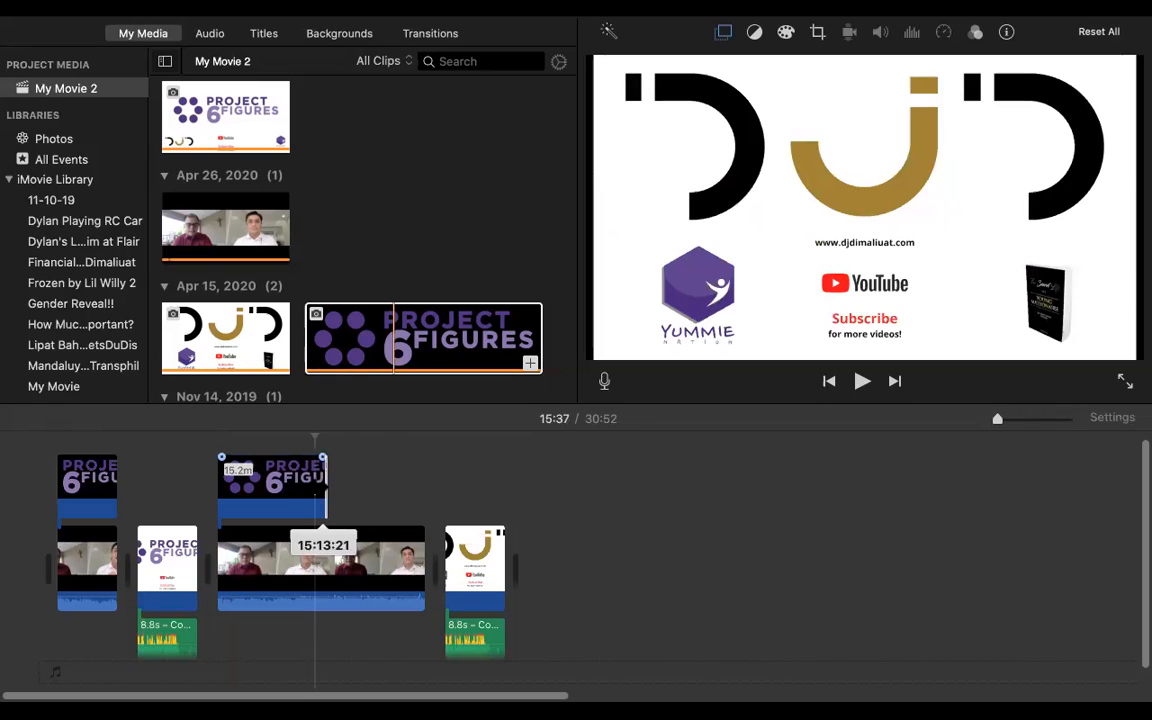
pyautogui.moveTo(322, 485); pyautogui.dragTo(424, 495)
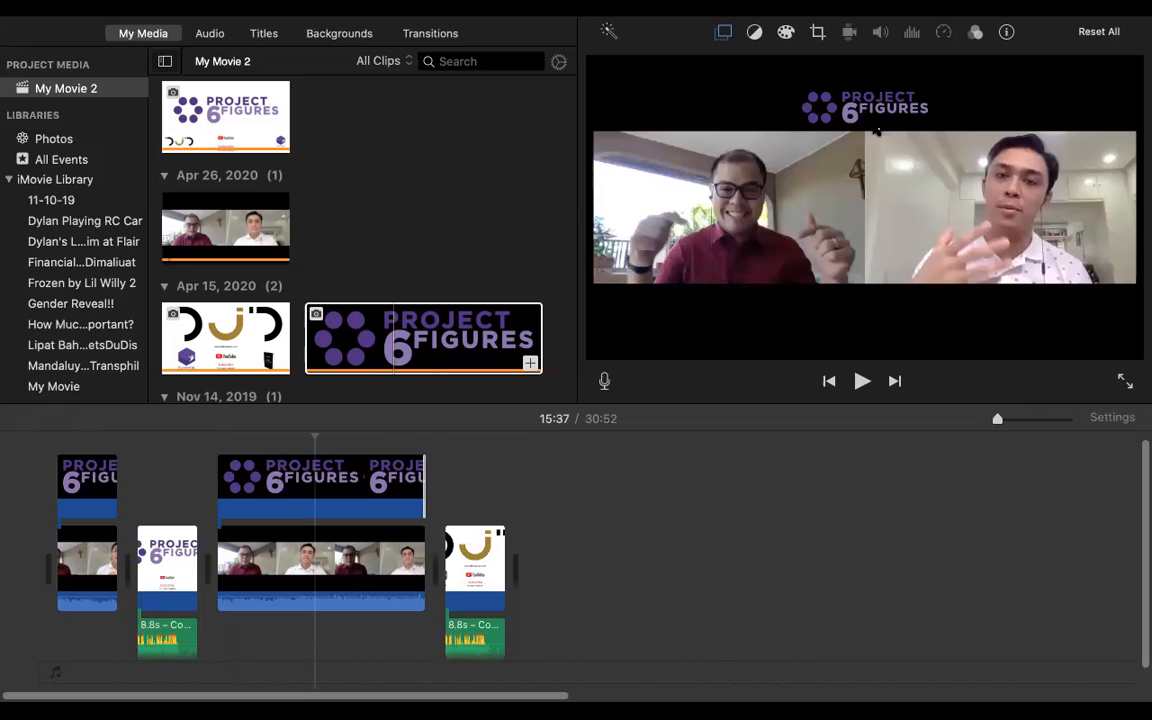
pyautogui.click(385, 445)
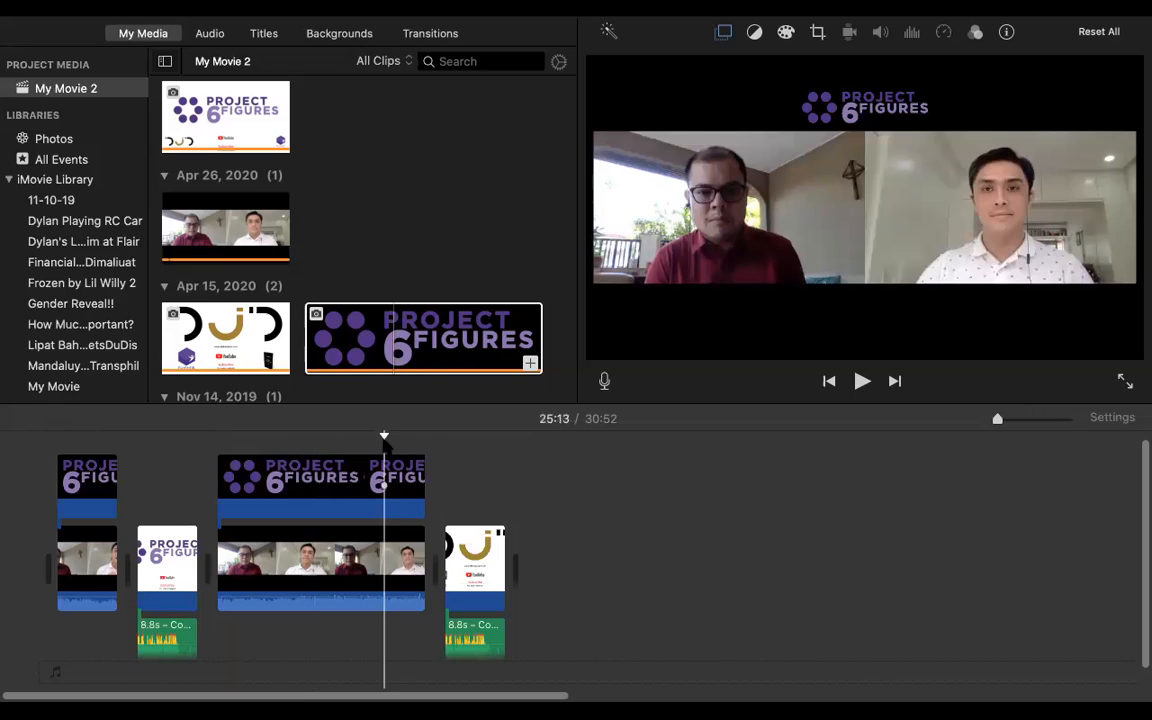
pyautogui.click(404, 445)
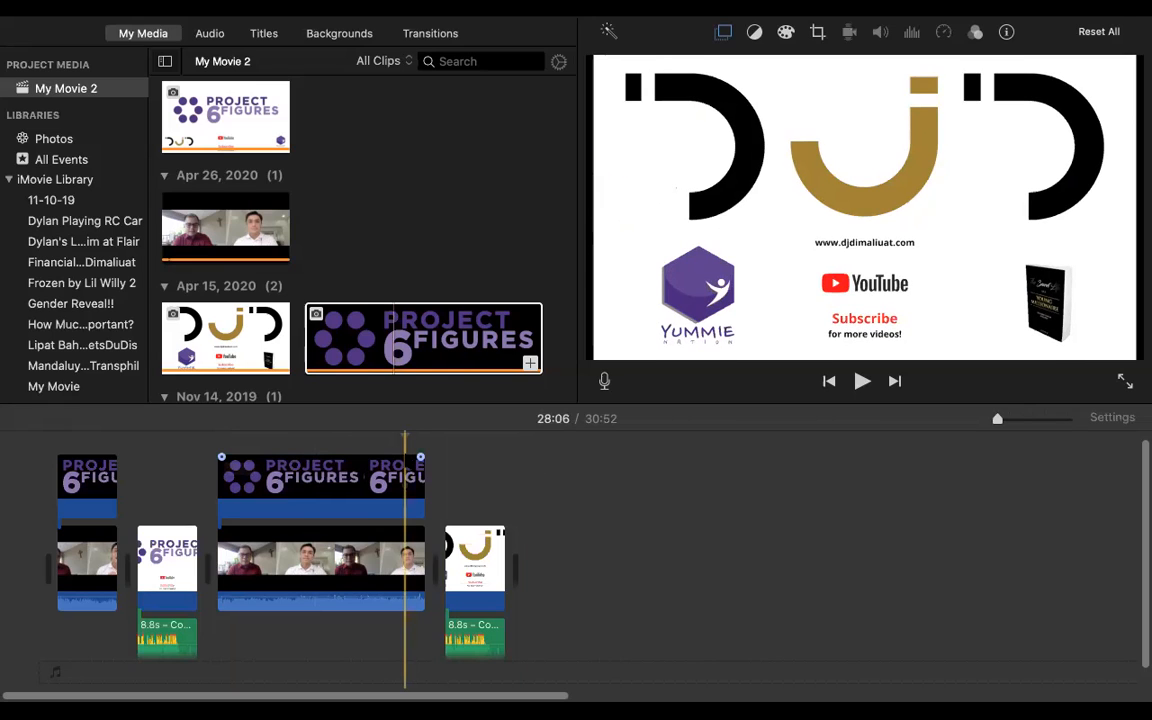
# Leave the finished project for the projects overview, saving it under P6f followed by the interview guest's name.
pyautogui.click(405, 462)
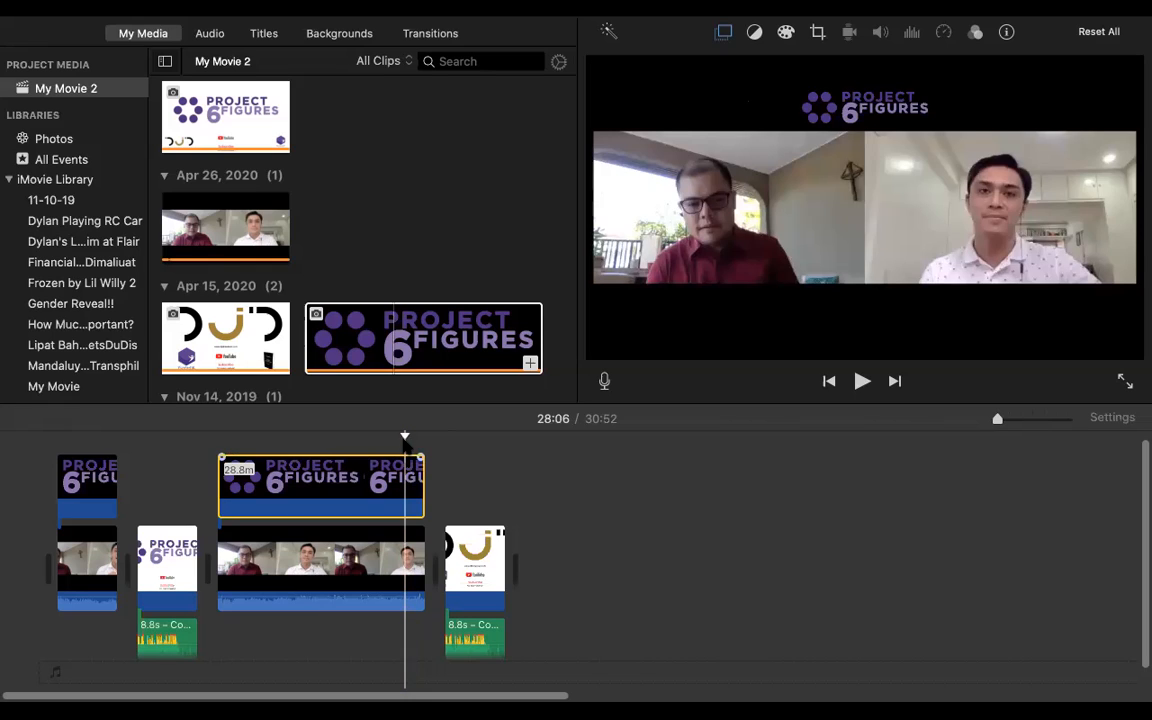
pyautogui.click(408, 446)
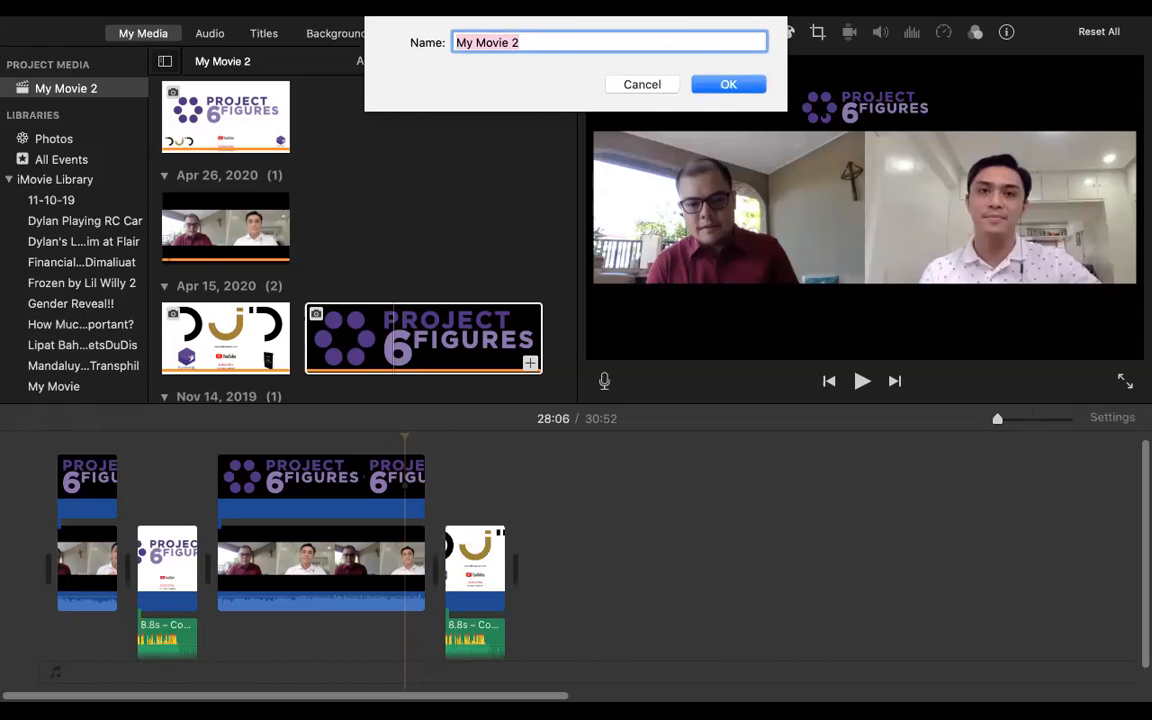
pyautogui.write('P6f Othelo')
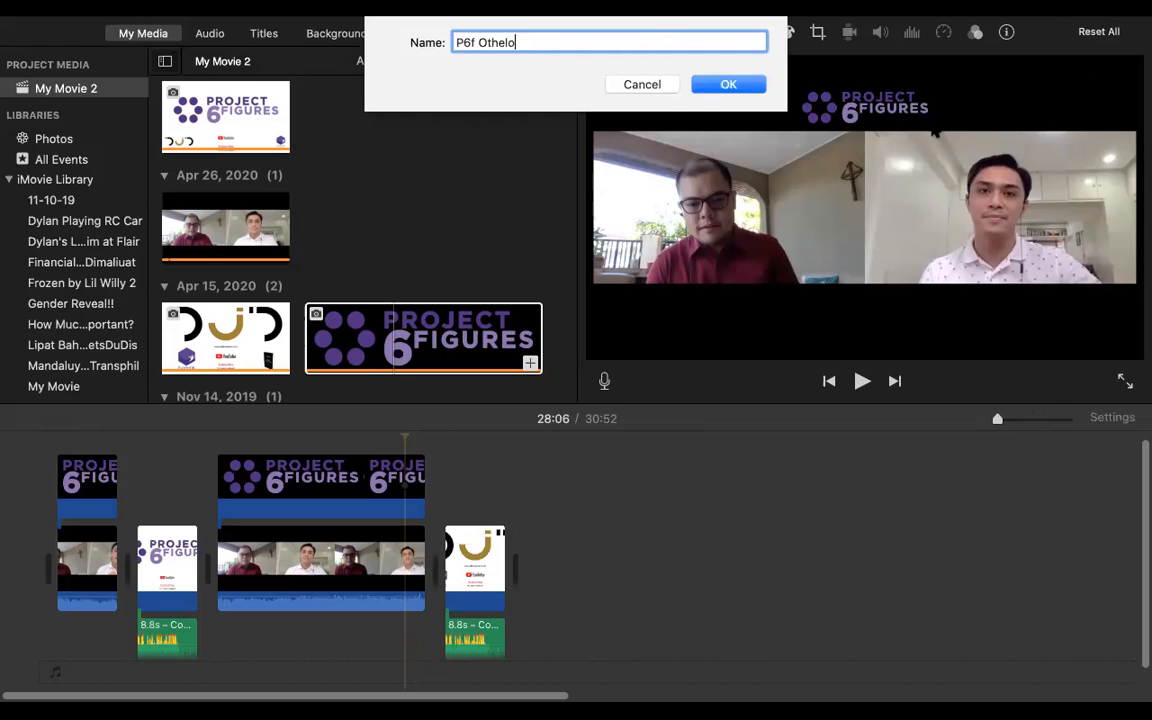
pyautogui.click(723, 86)
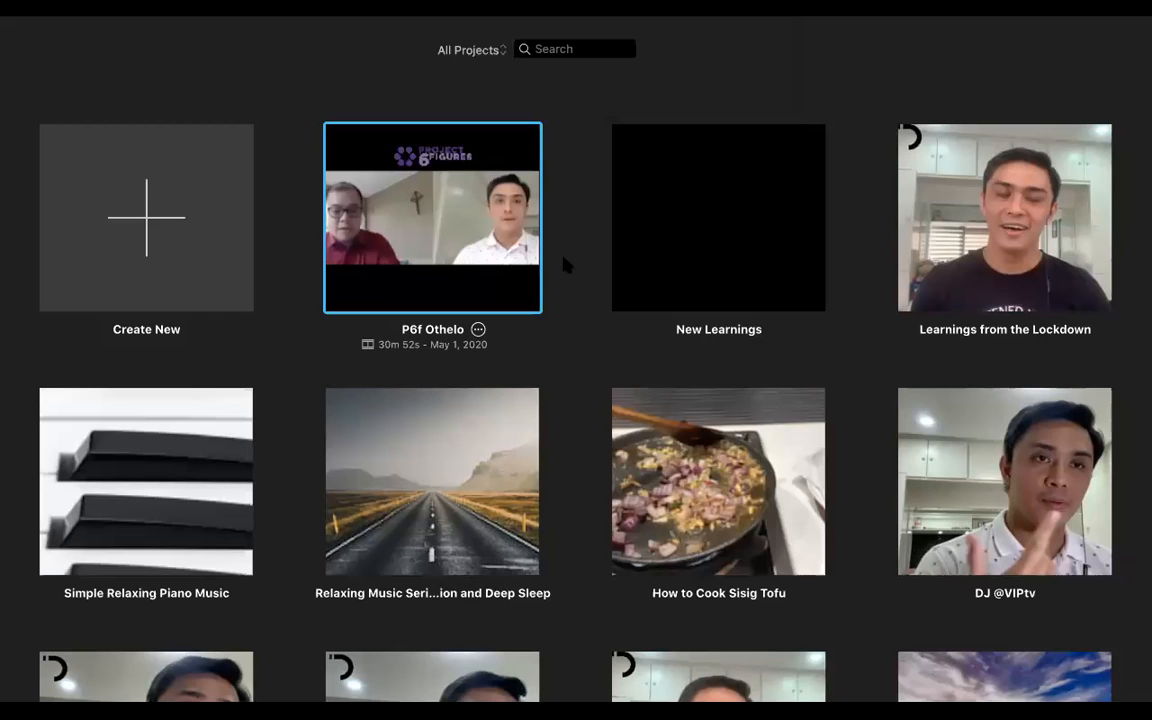
# Open the New Learnings project and go to the start of its timeline.
pyautogui.click(698, 292)
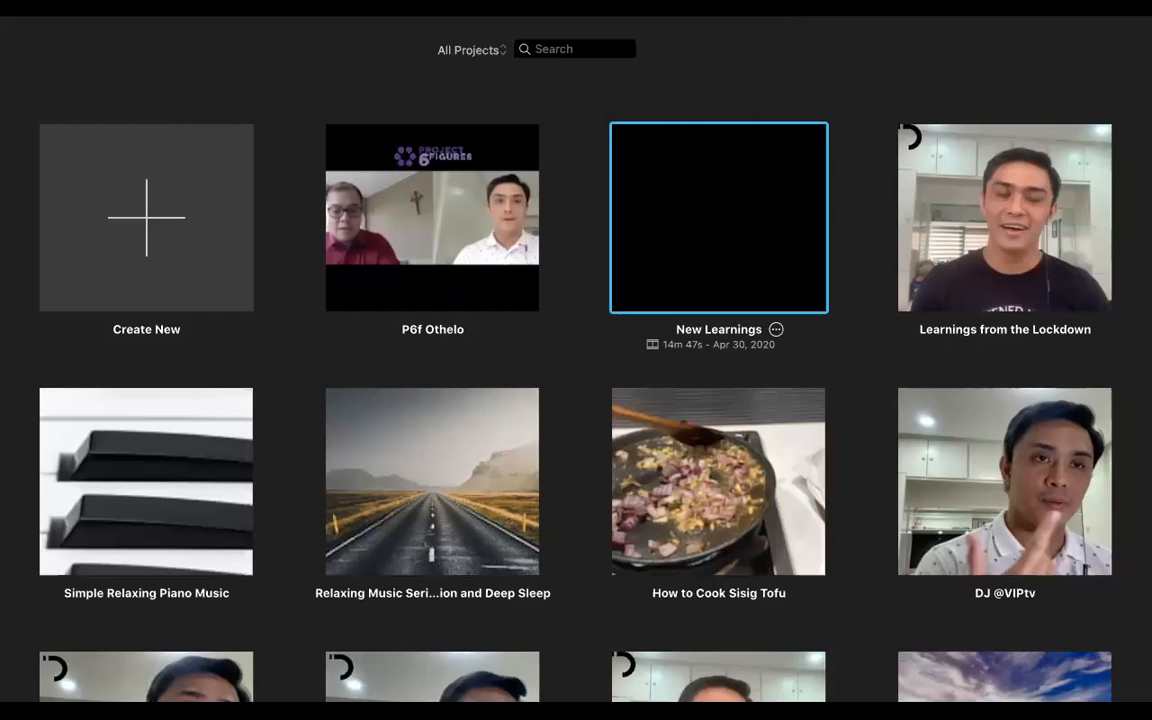
pyautogui.doubleClick(698, 292)
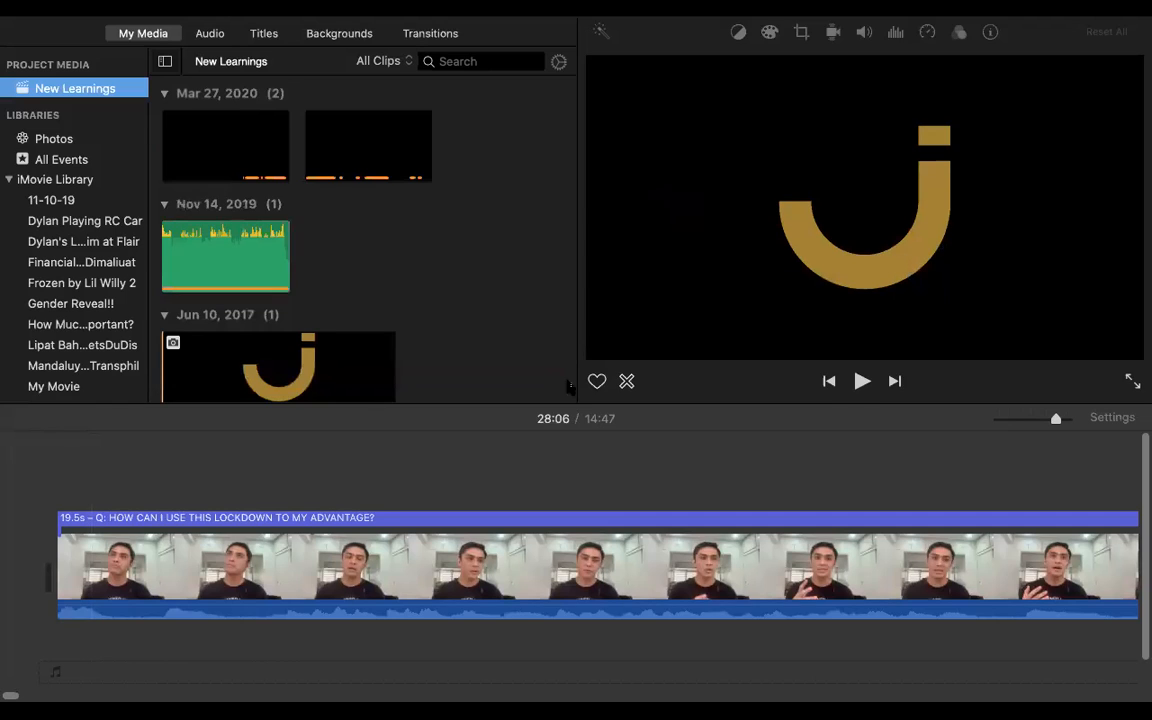
pyautogui.click(74, 484)
pyautogui.hscroll(3, 731, 486)
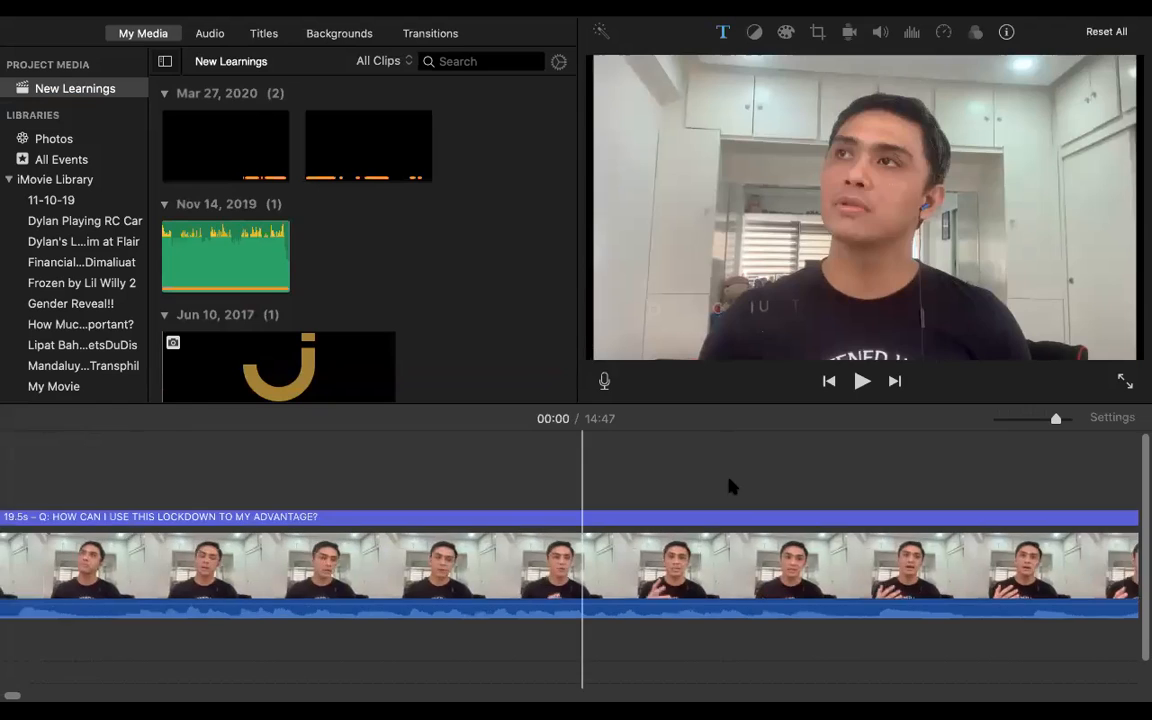
pyautogui.hscroll(-3, 731, 486)
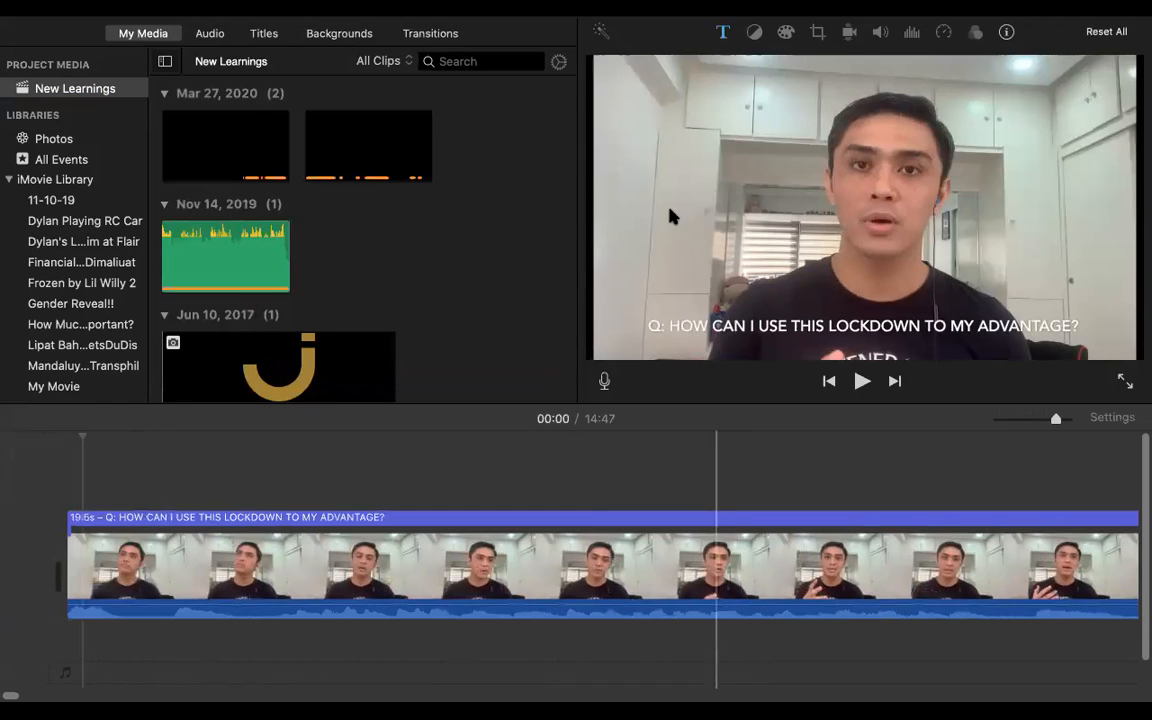
# Place the gold J logo image above the footage at the timeline start and set its cropping style to Fit.
pyautogui.click(248, 362)
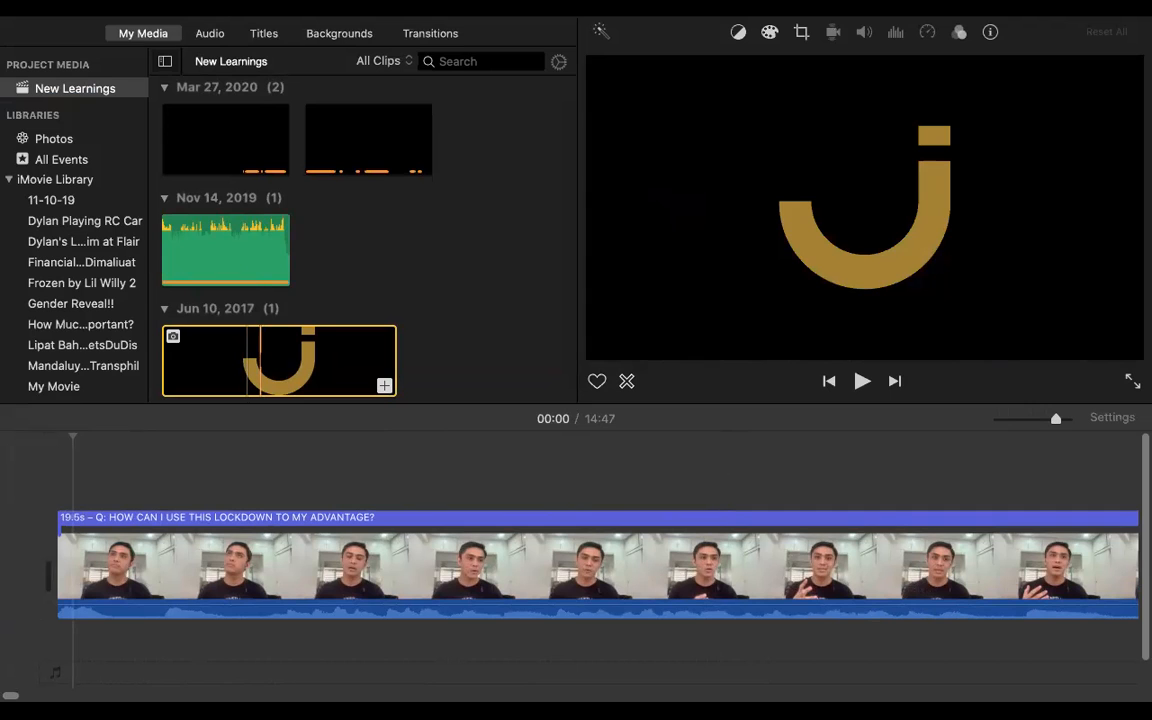
pyautogui.moveTo(252, 362); pyautogui.dragTo(90, 465)
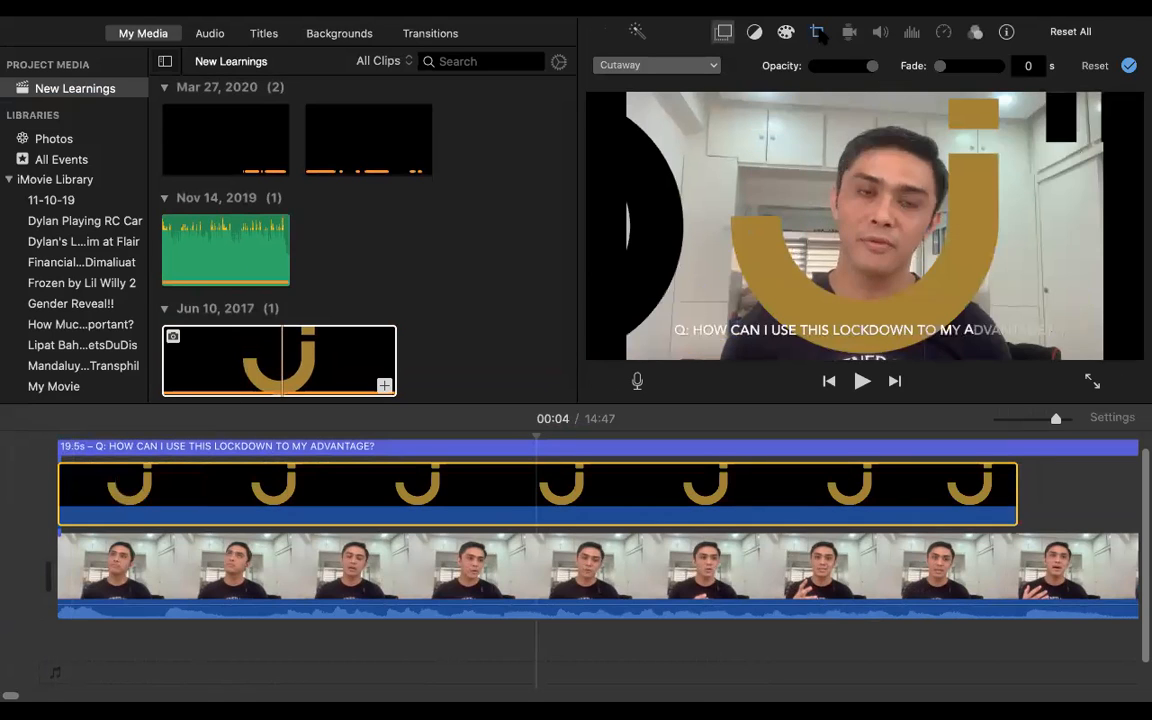
pyautogui.click(817, 32)
pyautogui.click(641, 66)
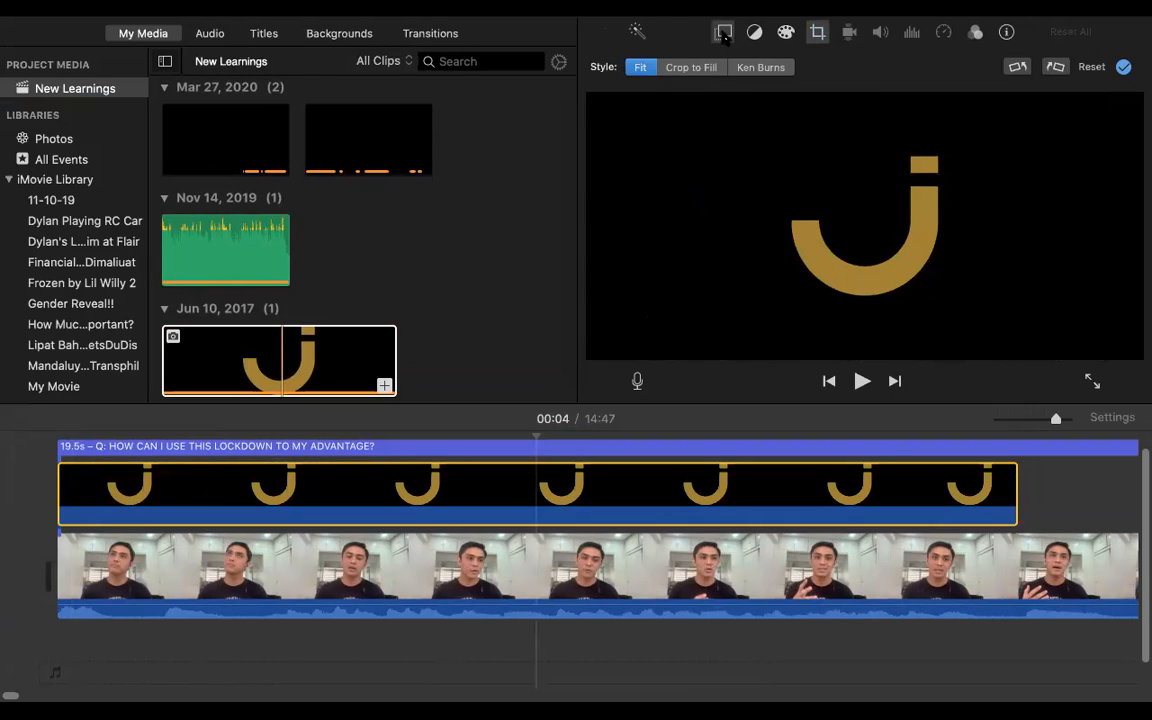
# Make the logo overlay a Picture in Picture and try out placements, ending in the upper-left corner of the footage.
pyautogui.click(724, 33)
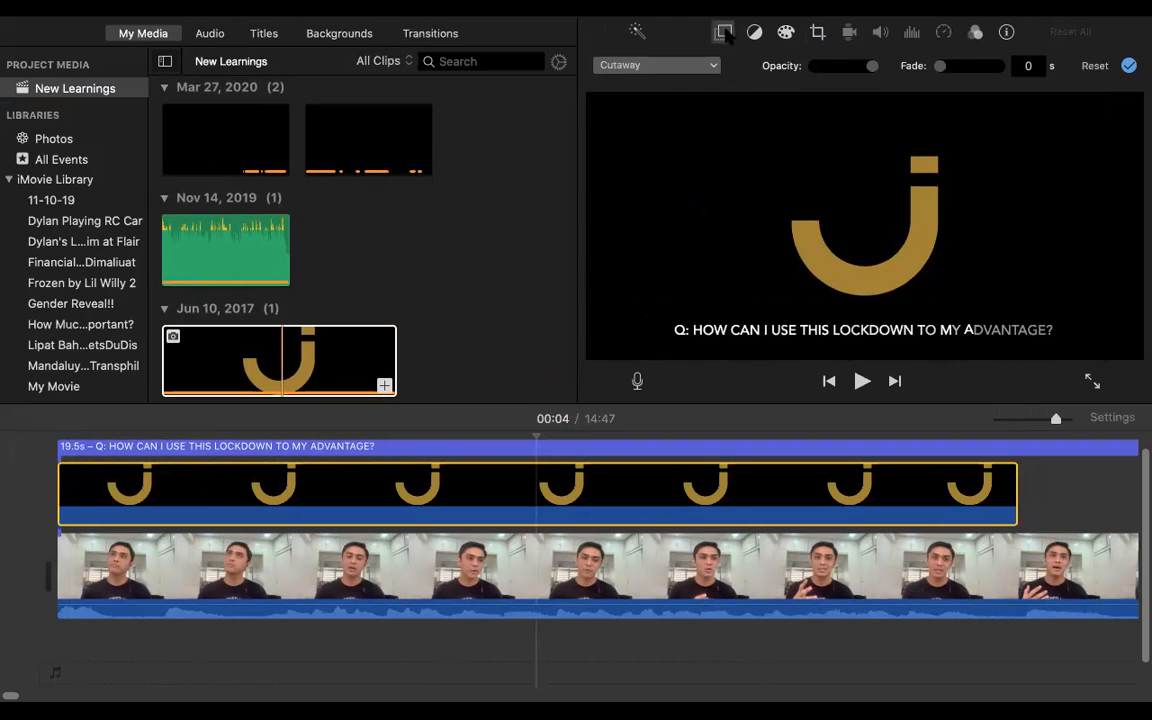
pyautogui.click(709, 67)
pyautogui.click(640, 117)
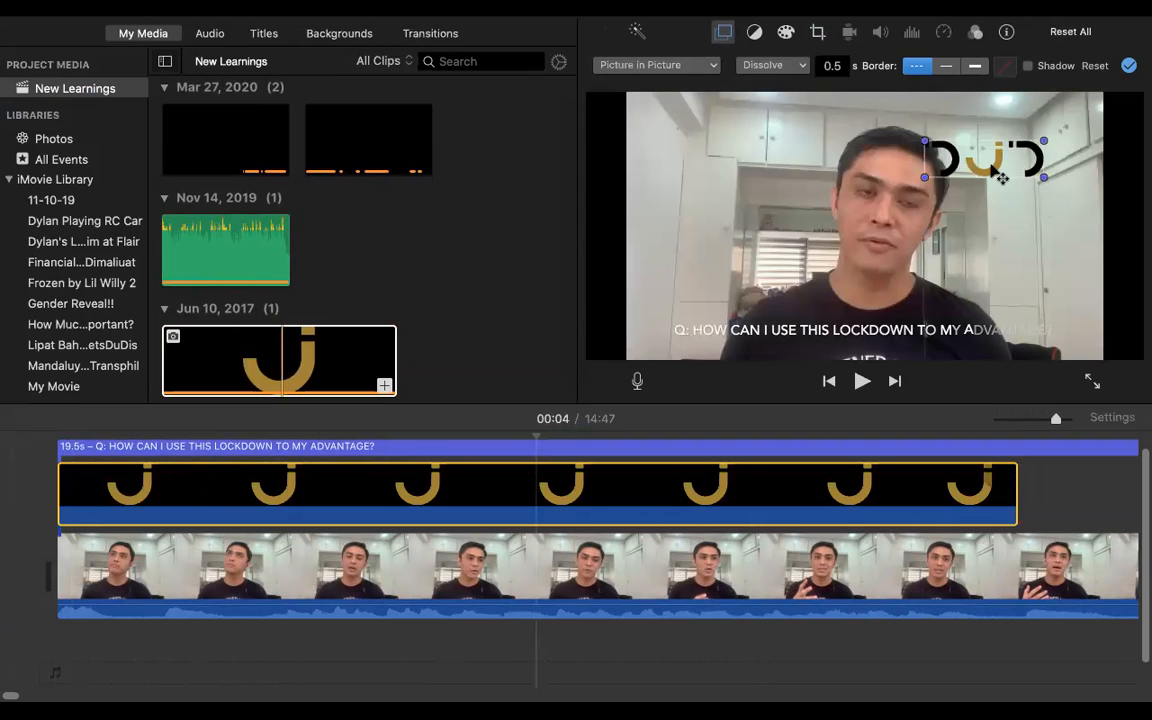
pyautogui.moveTo(1000, 177); pyautogui.dragTo(707, 129)
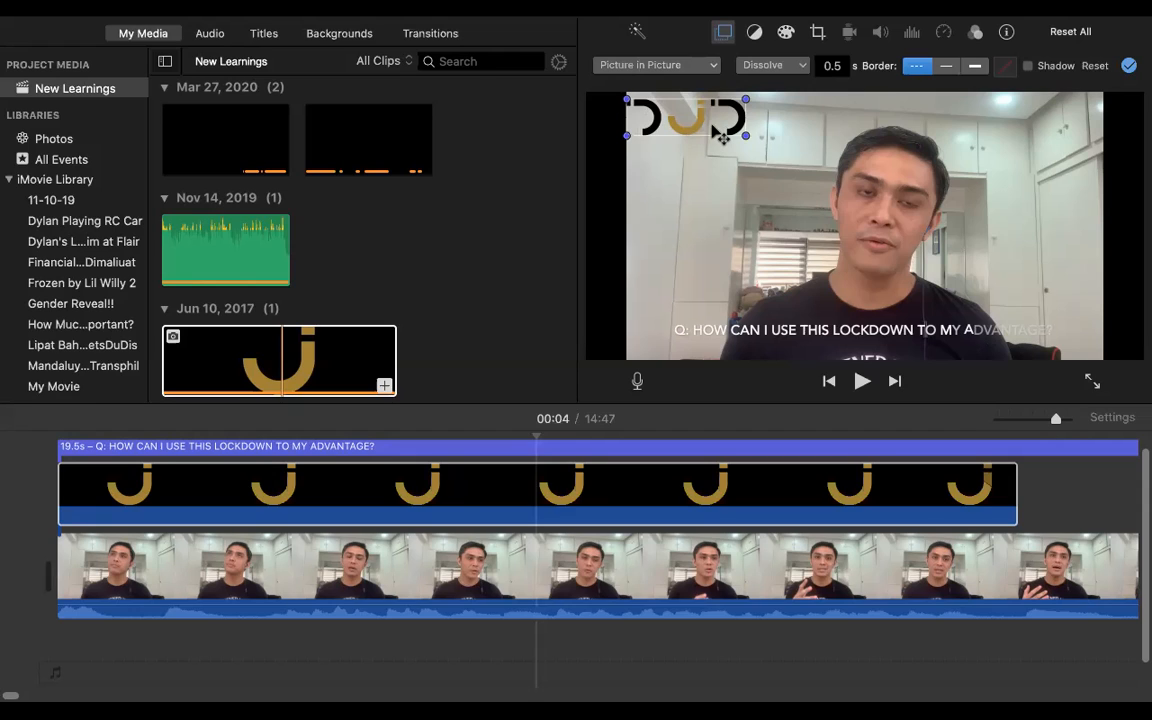
pyautogui.moveTo(642, 122); pyautogui.dragTo(642, 201)
pyautogui.moveTo(762, 259); pyautogui.dragTo(716, 134)
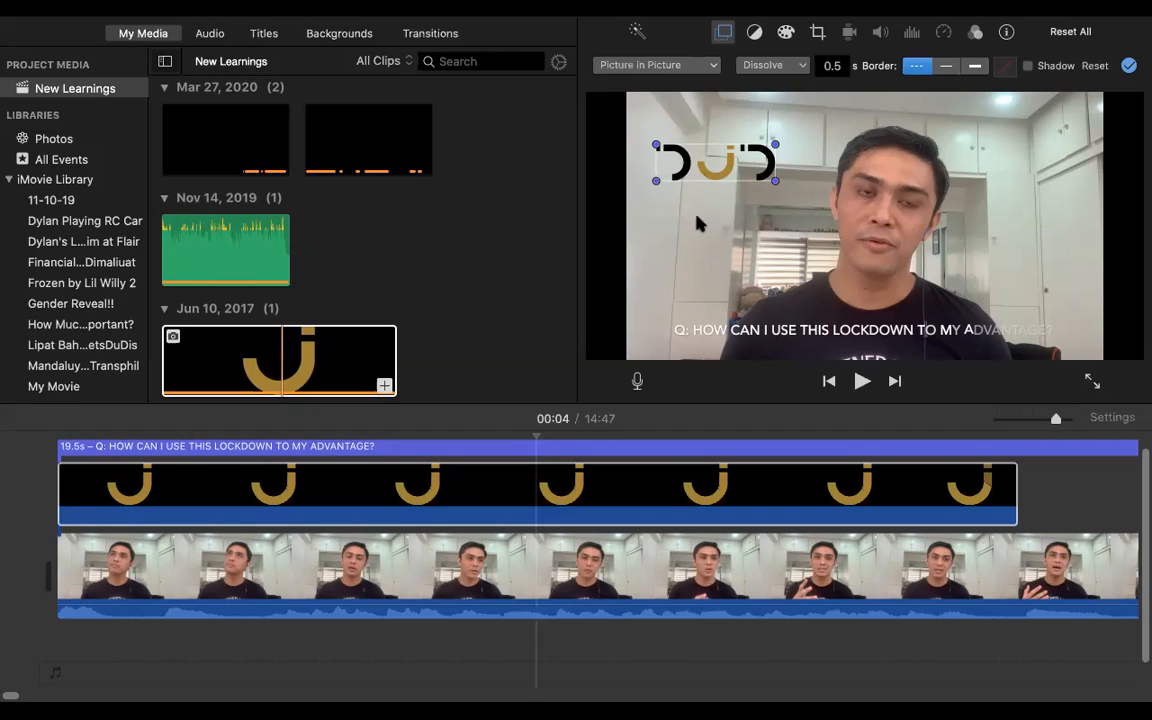
pyautogui.moveTo(700, 132)
pyautogui.mouseDown()
pyautogui.moveTo(660, 110)
pyautogui.moveTo(620, 105)
pyautogui.moveTo(615, 115)
pyautogui.moveTo(692, 132)
pyautogui.moveTo(683, 119)
pyautogui.mouseUp()
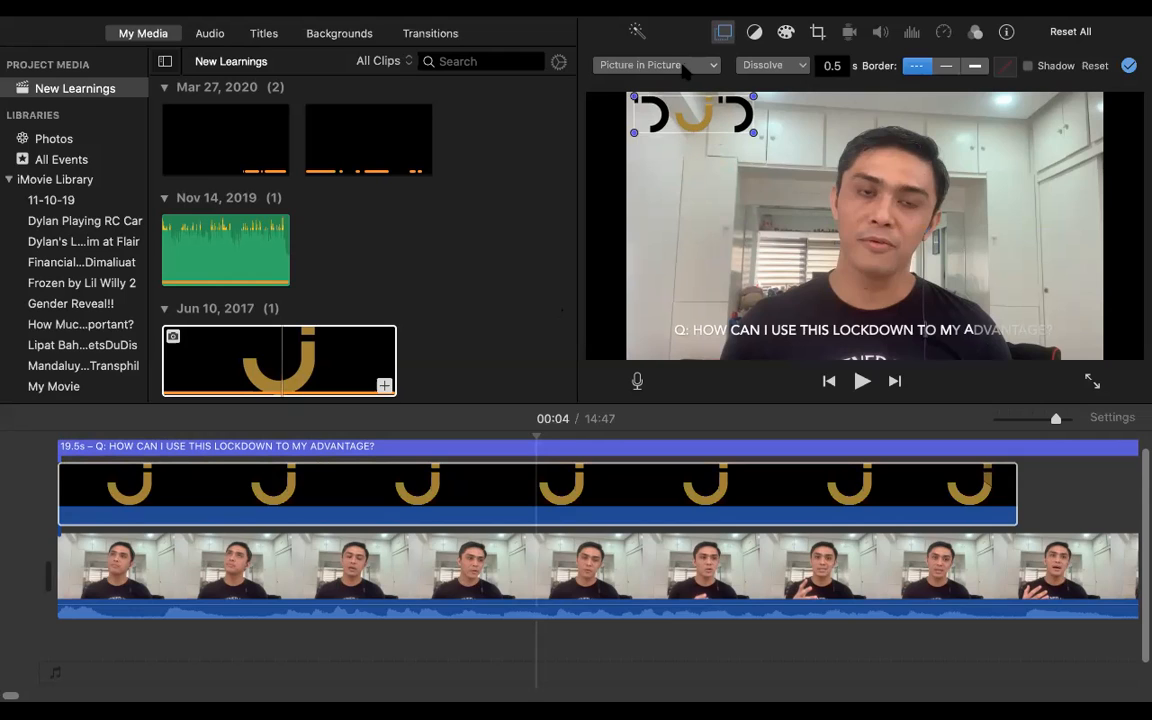
# Try the Split Screen, Green/Blue Screen and Cutaway overlay styles on the logo clip.
pyautogui.click(683, 66)
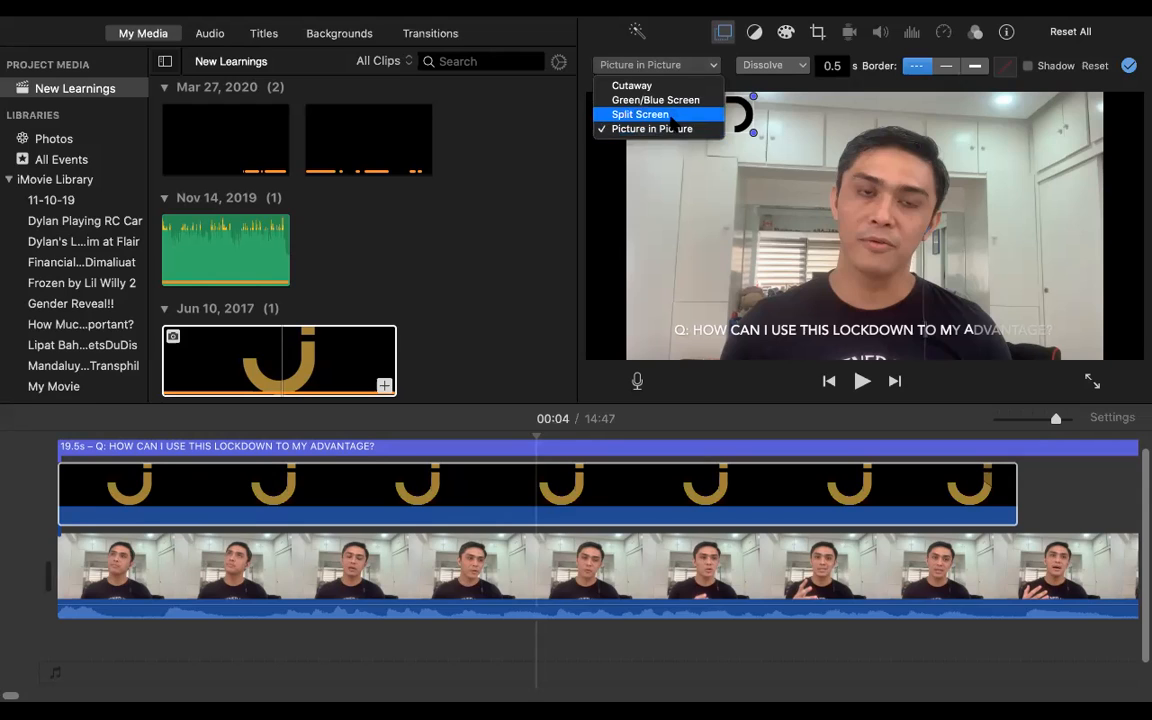
pyautogui.click(671, 117)
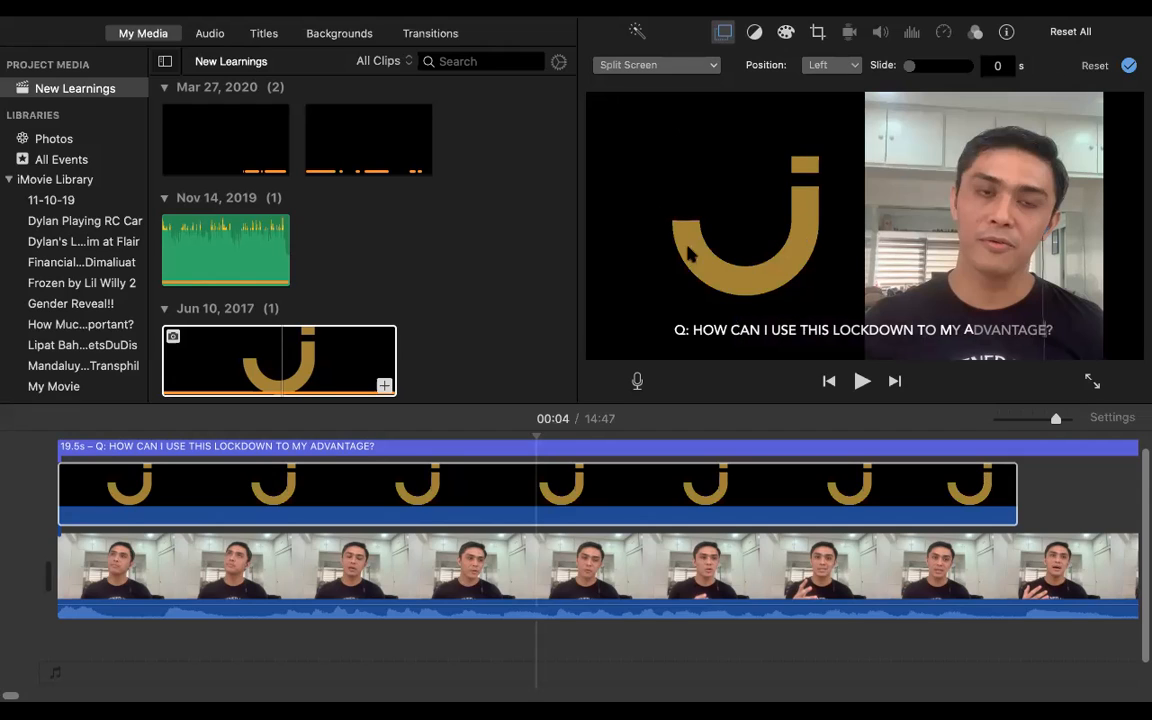
pyautogui.click(630, 66)
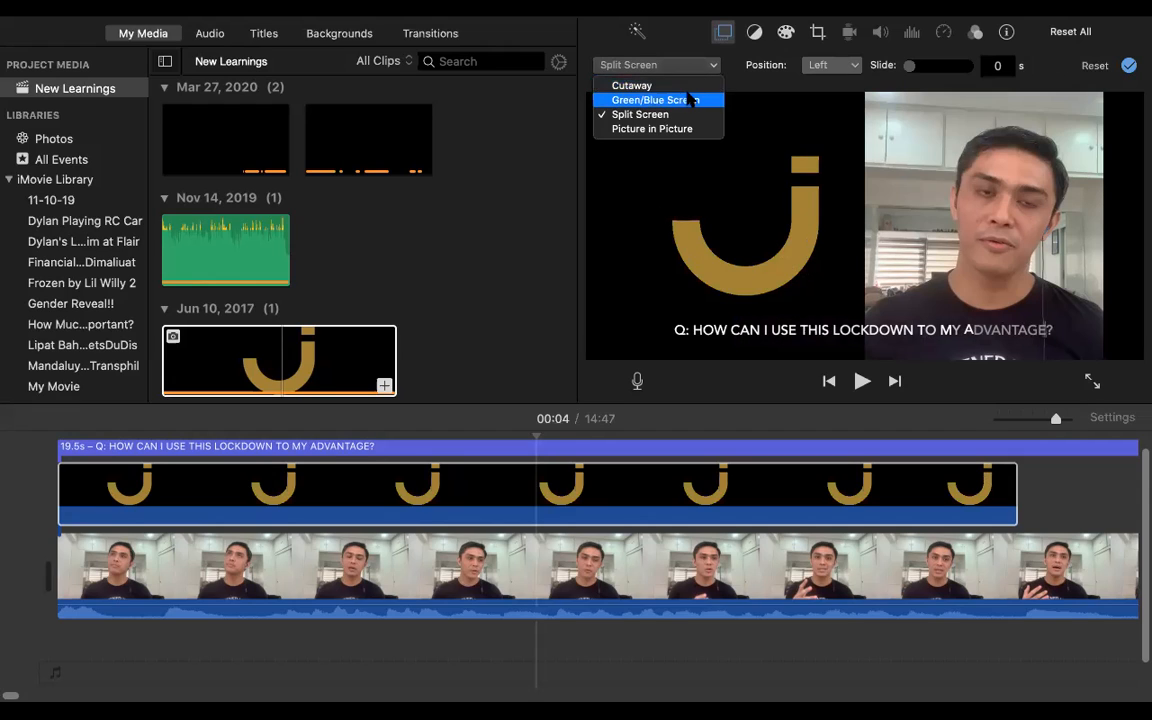
pyautogui.click(655, 100)
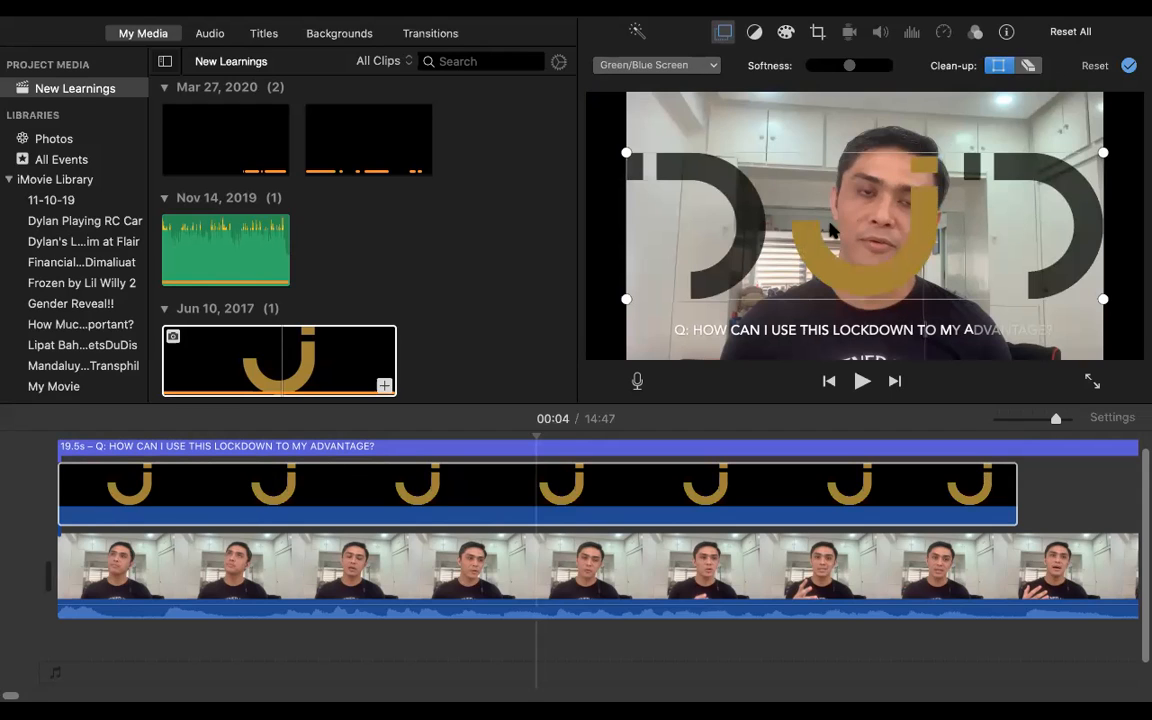
pyautogui.click(608, 66)
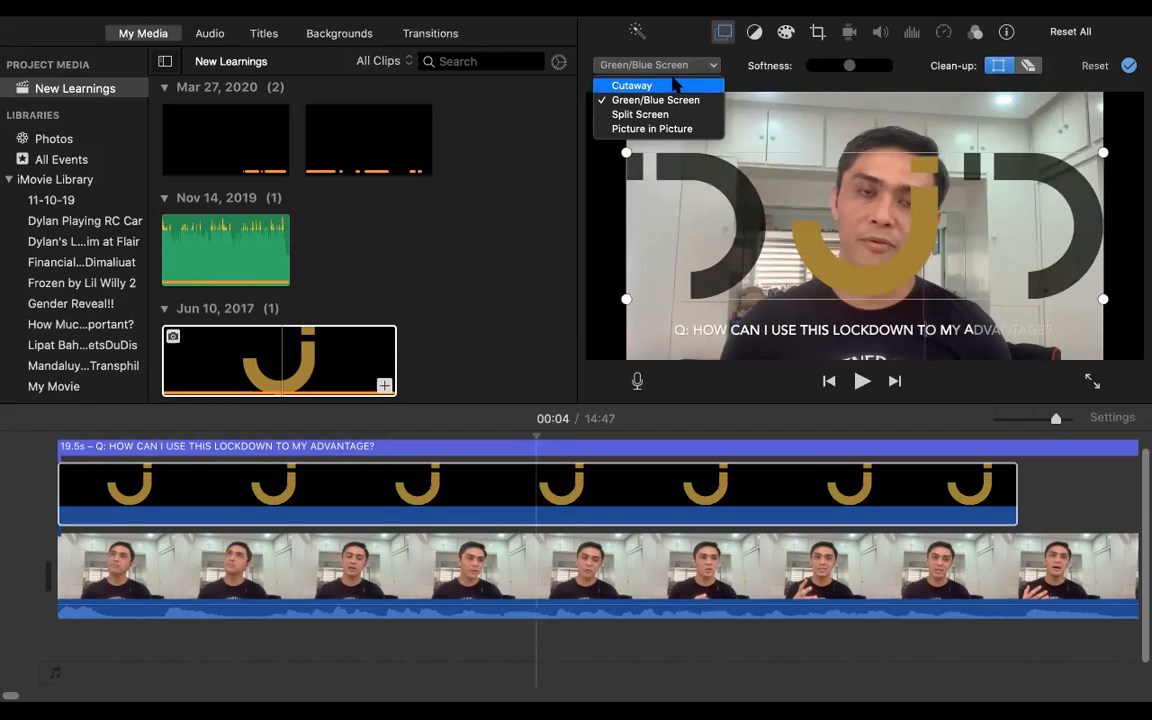
pyautogui.click(675, 87)
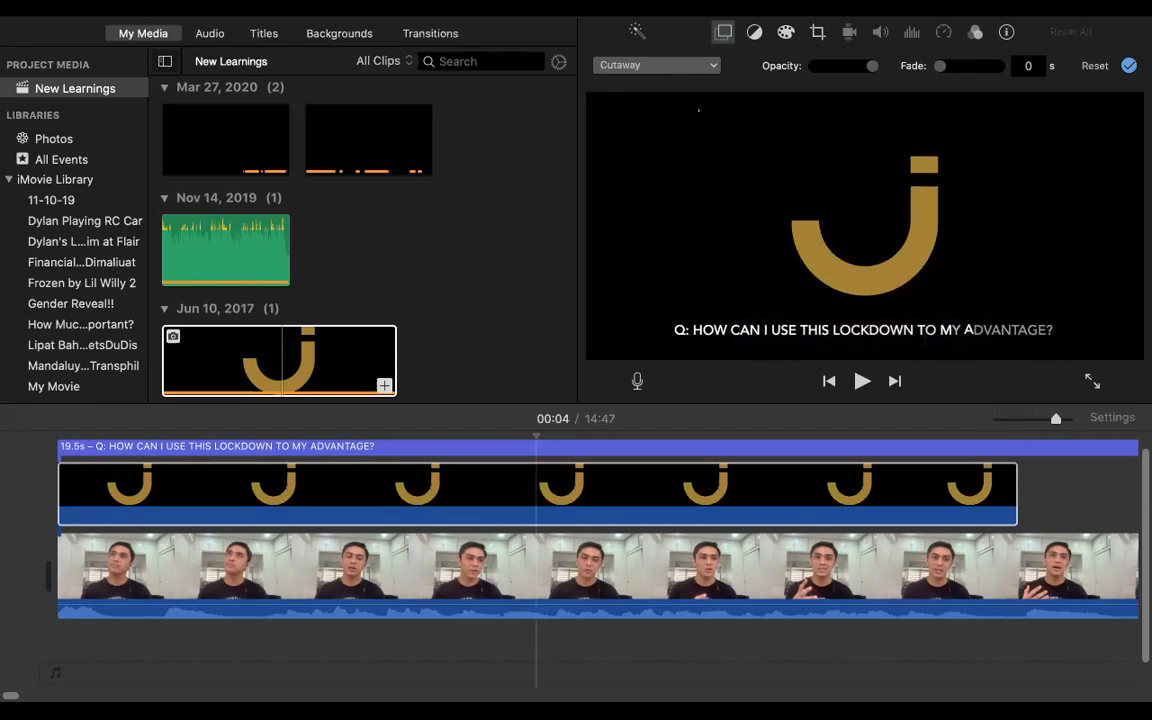
# Set the logo overlay to Picture in Picture, place it in the footage's upper-left corner and check its cropping style.
pyautogui.click(682, 67)
pyautogui.click(685, 129)
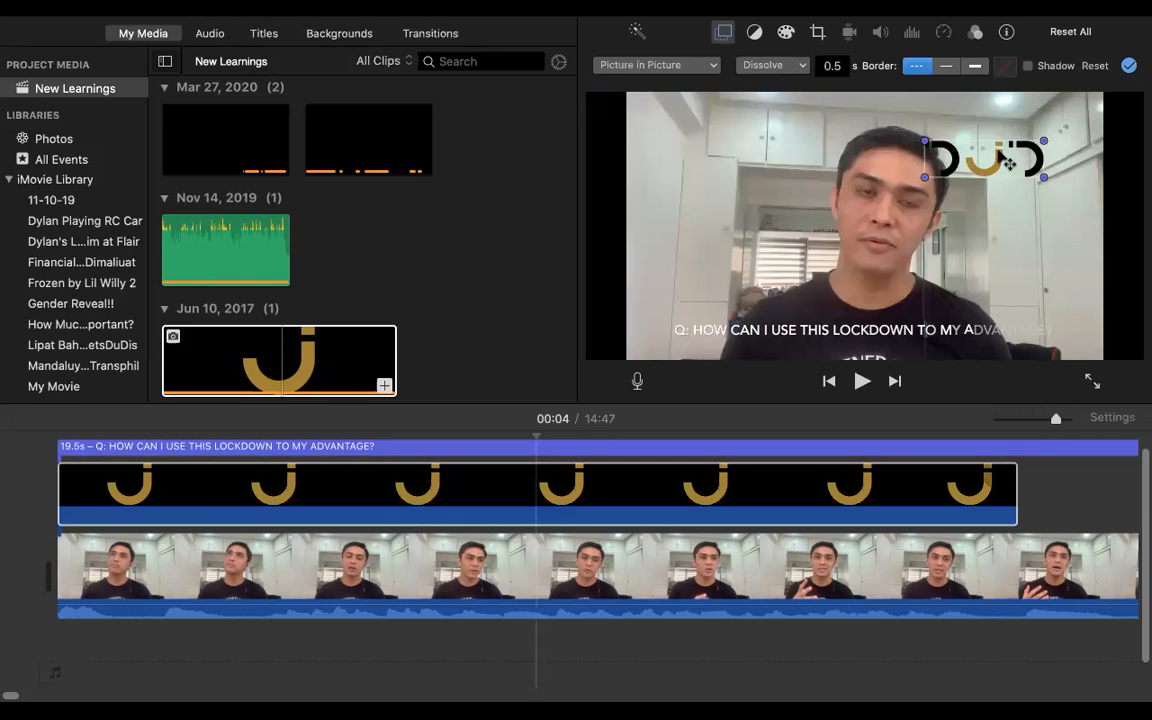
pyautogui.moveTo(1008, 163); pyautogui.dragTo(716, 120)
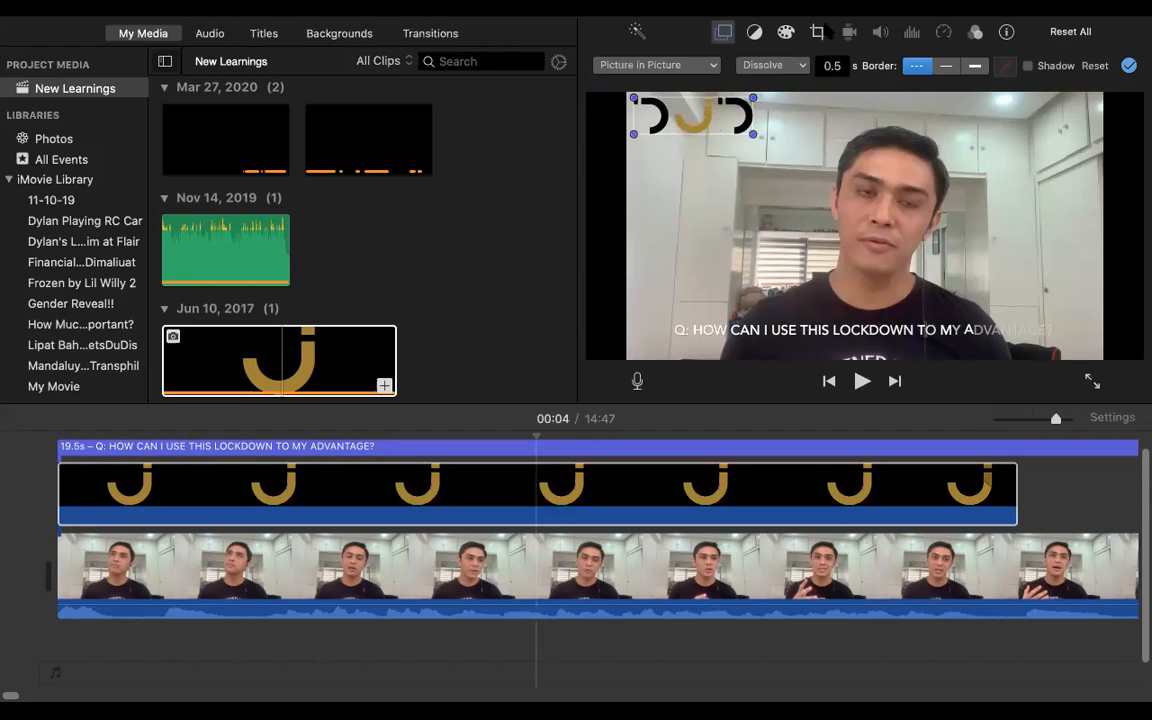
pyautogui.click(818, 33)
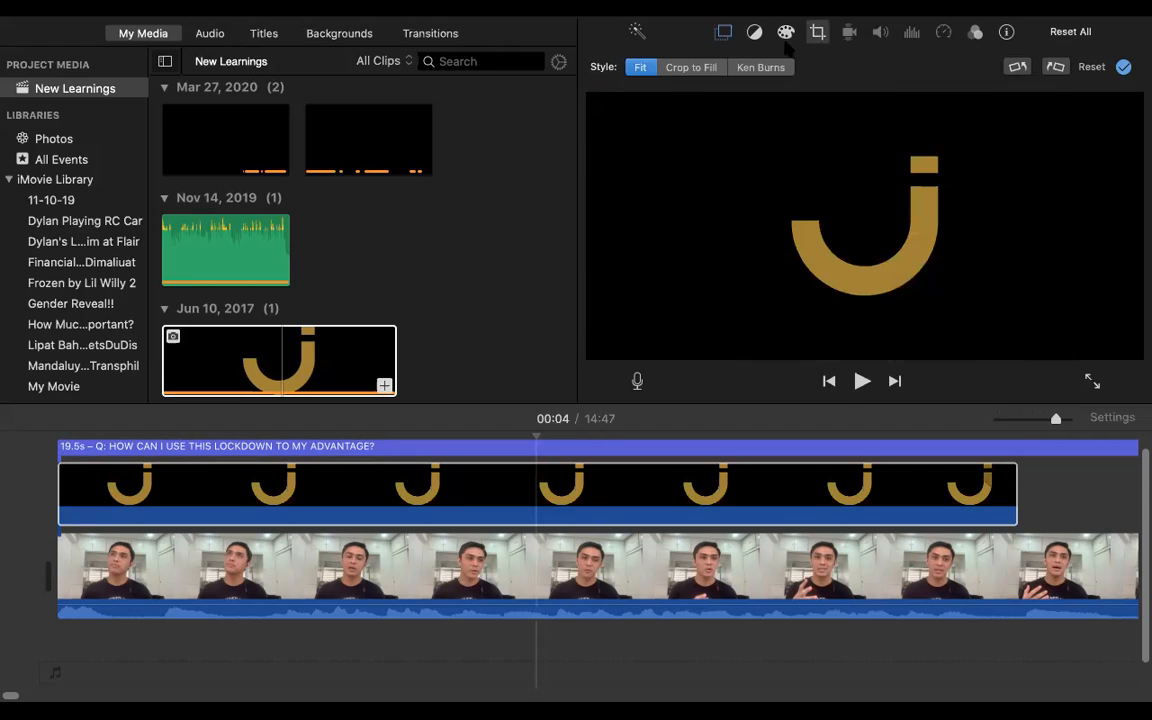
pyautogui.click(724, 33)
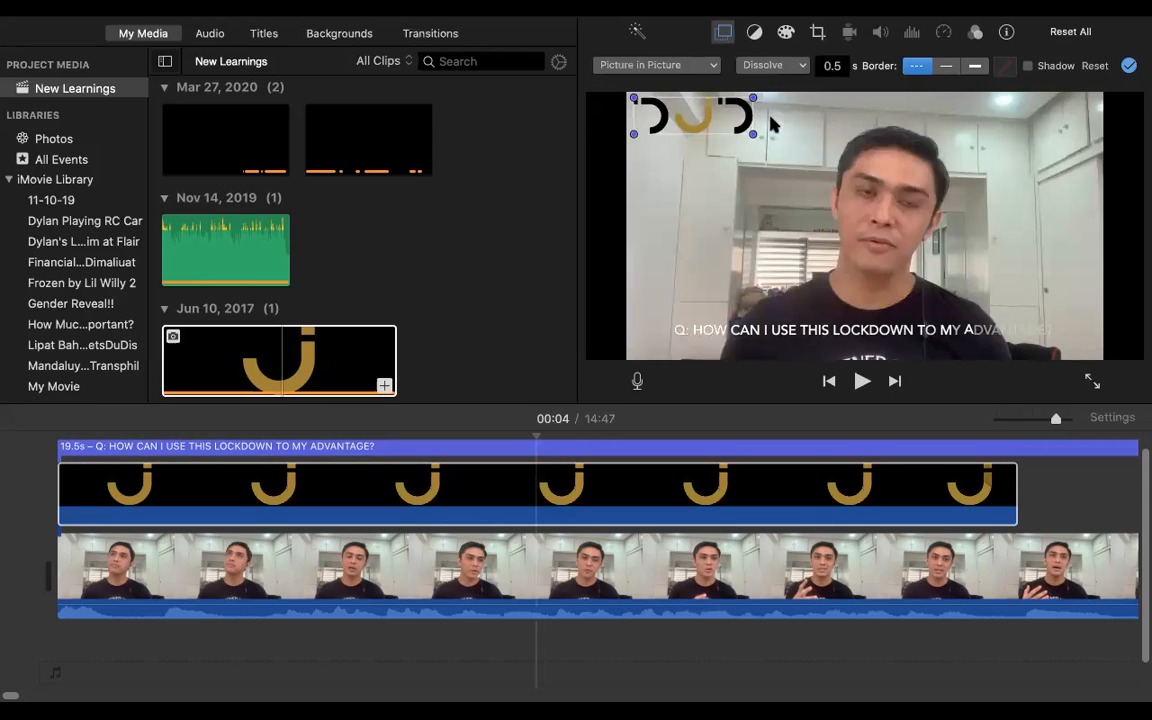